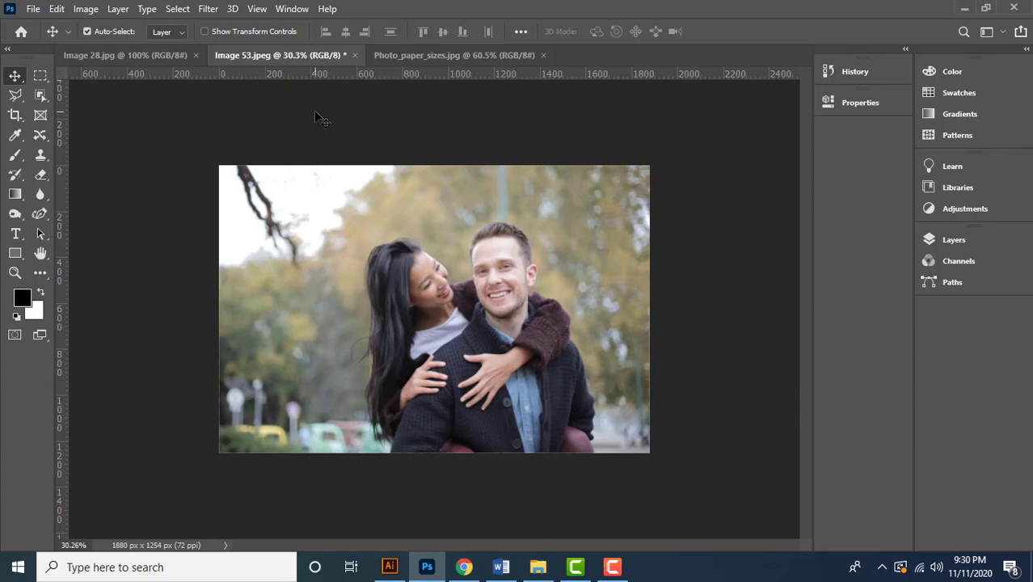
# Examine the print dimensions of the 2R to 10R formats in the Photo_paper_sizes.jpg chart
pyautogui.click(447, 56)
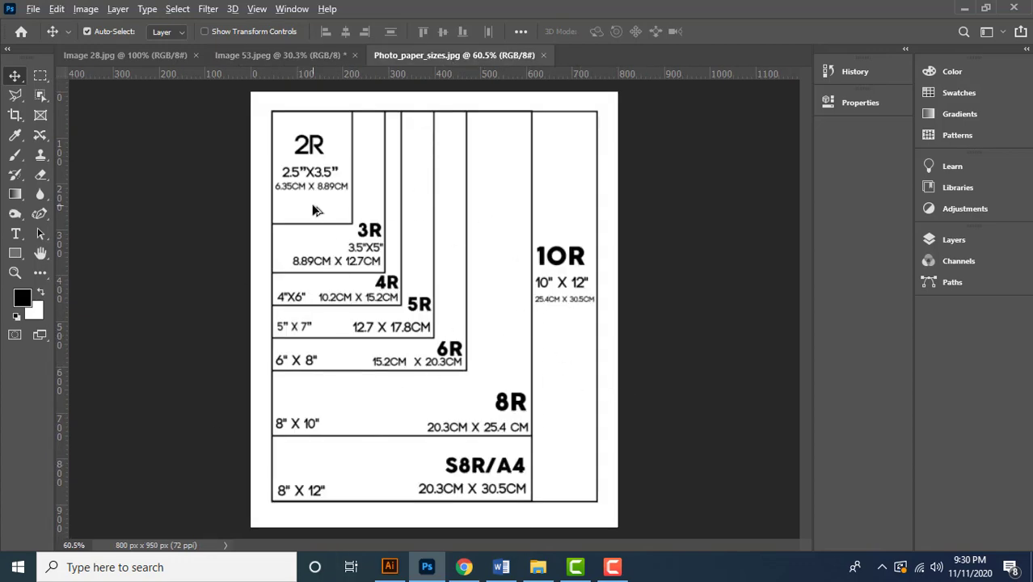
pyautogui.scroll(2, 315, 210)
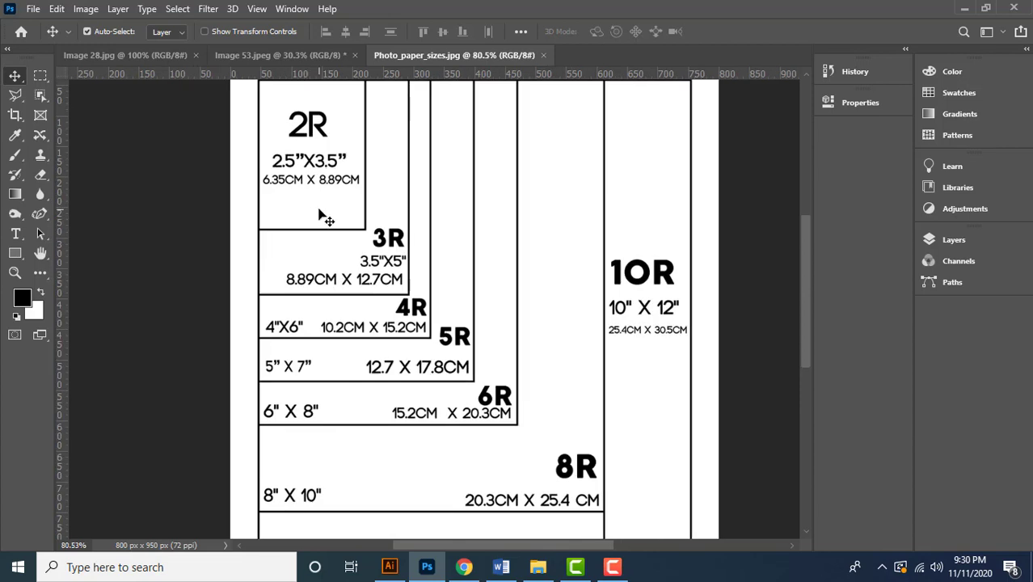
pyautogui.scroll(-2, 324, 216)
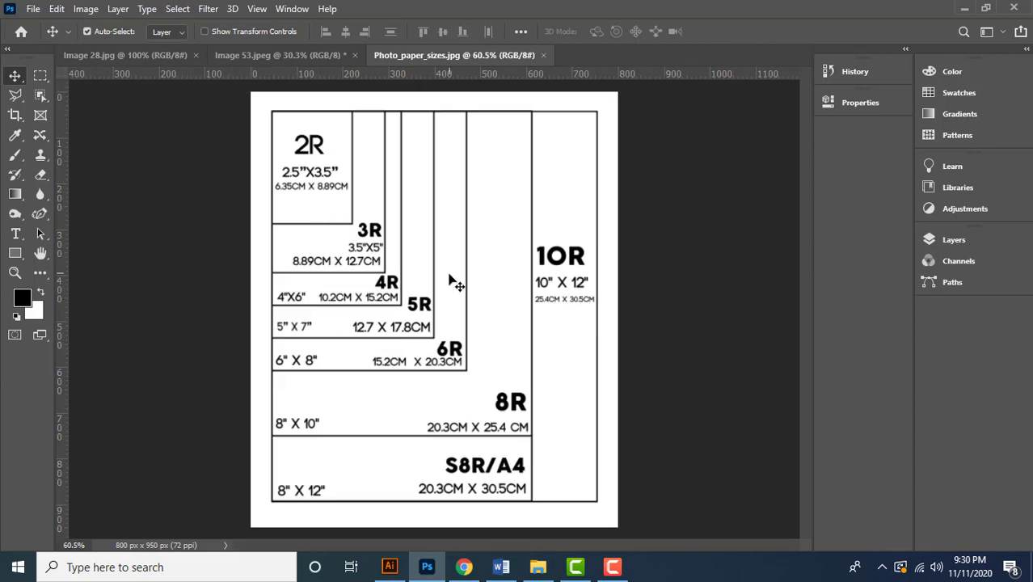
pyautogui.scroll(2, 303, 180)
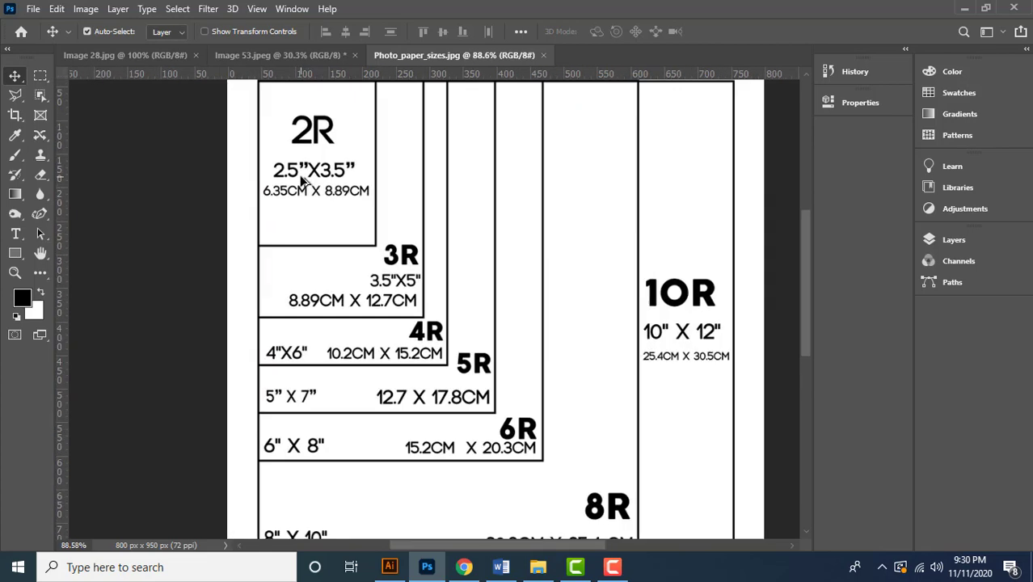
pyautogui.scroll(1, 308, 176)
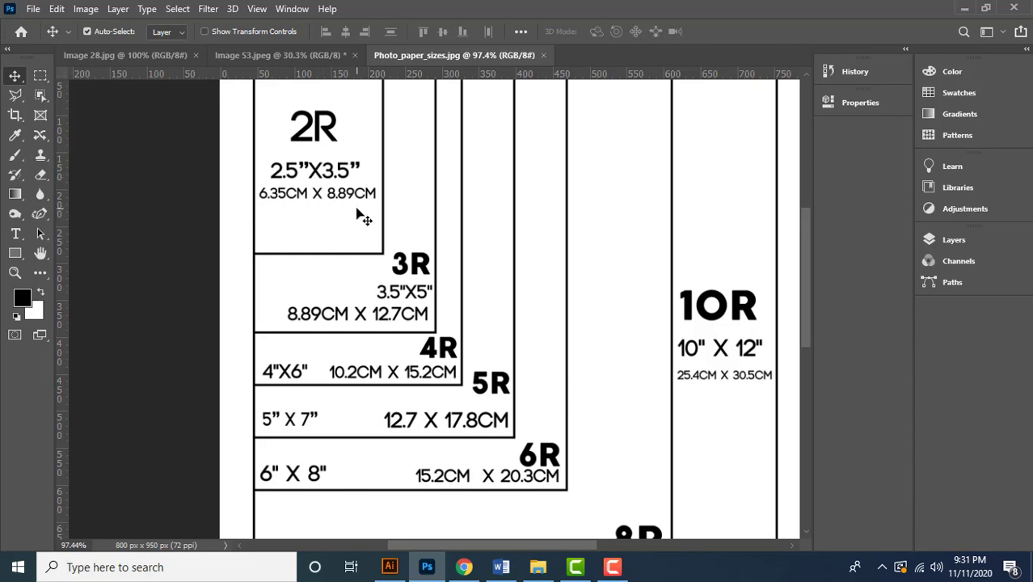
pyautogui.scroll(-3, 361, 214)
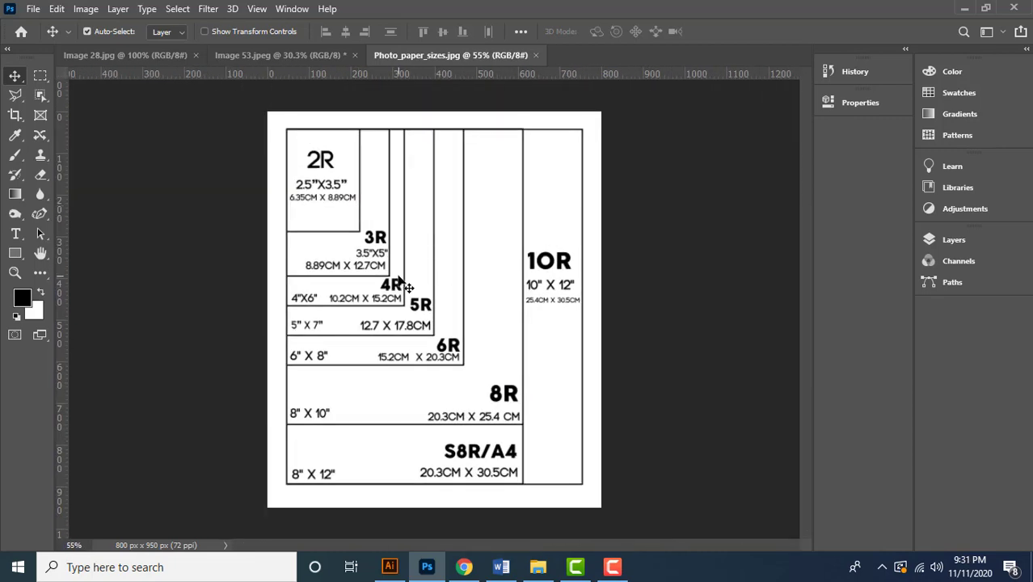
pyautogui.scroll(1, 394, 277)
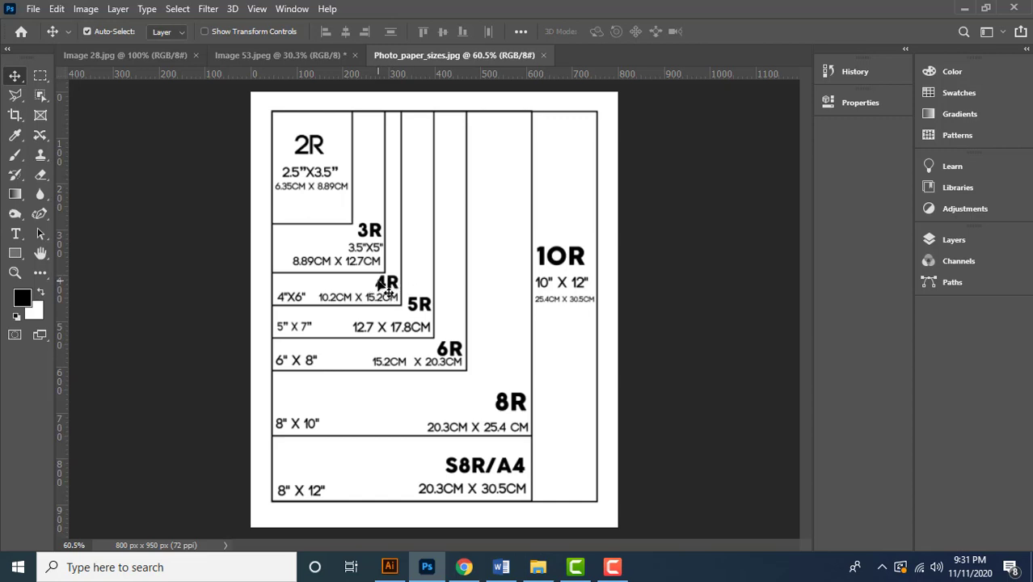
# Compare the photo in Image 53.jpeg with the 4R format in the paper size chart
pyautogui.click(282, 55)
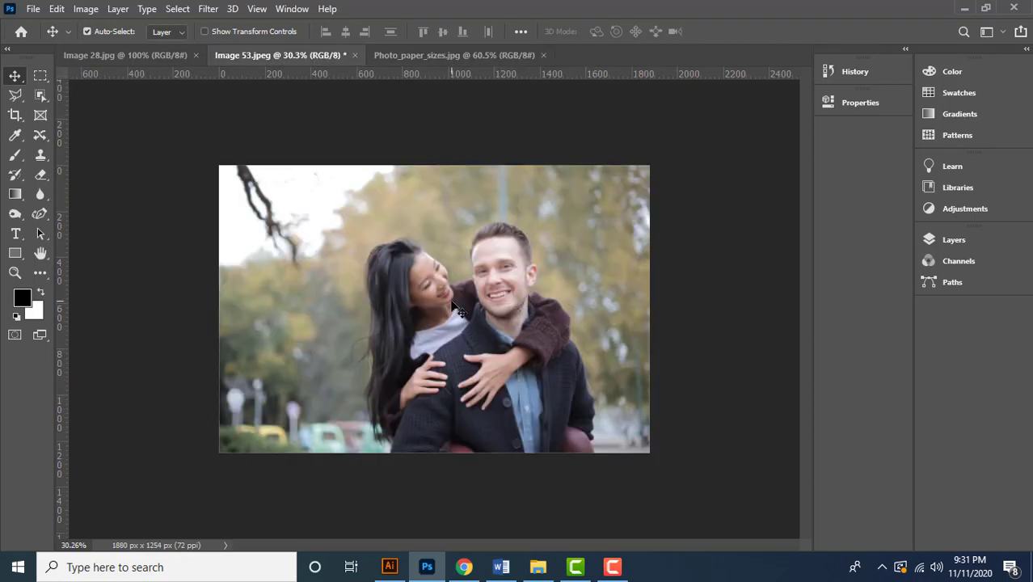
pyautogui.click(444, 55)
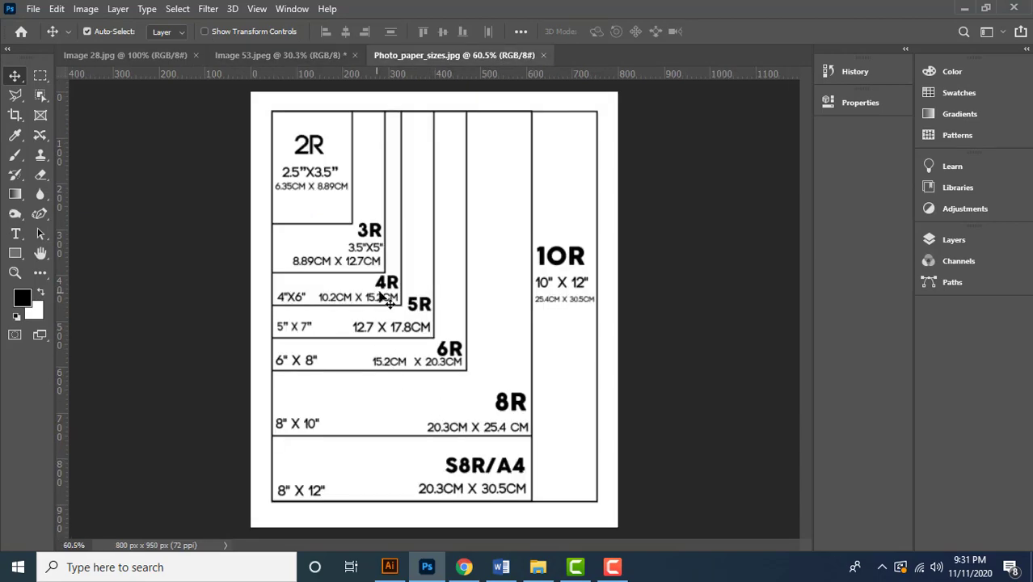
pyautogui.scroll(3, 292, 305)
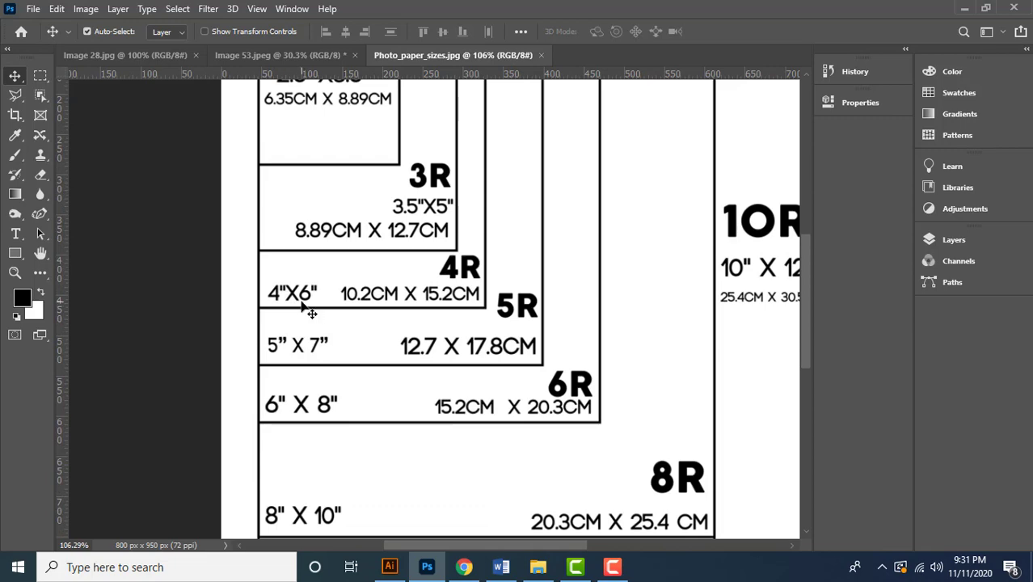
pyautogui.scroll(-3, 340, 292)
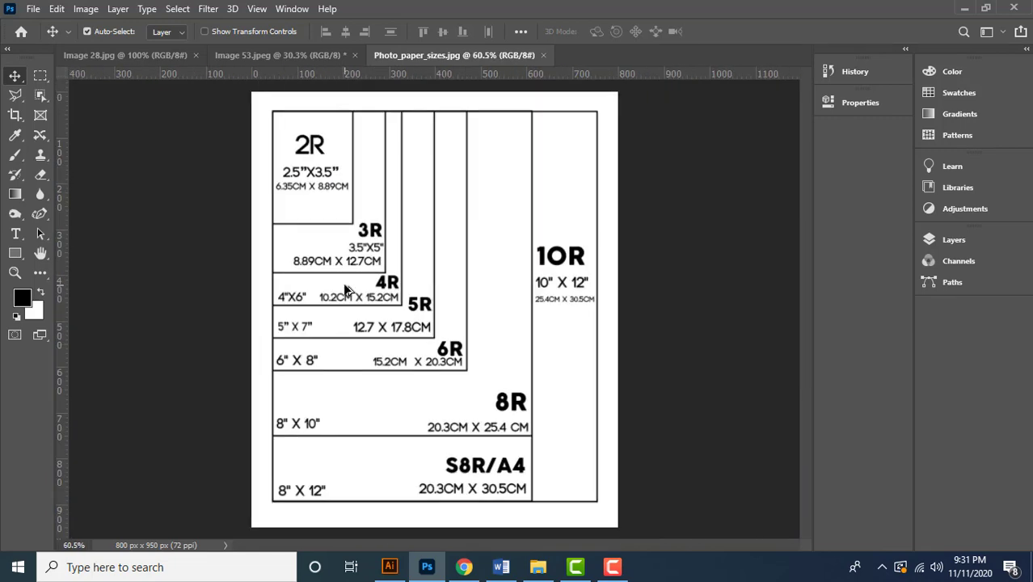
# Check the current width and height of Image 53.jpeg in its Image Size settings
pyautogui.click(301, 51)
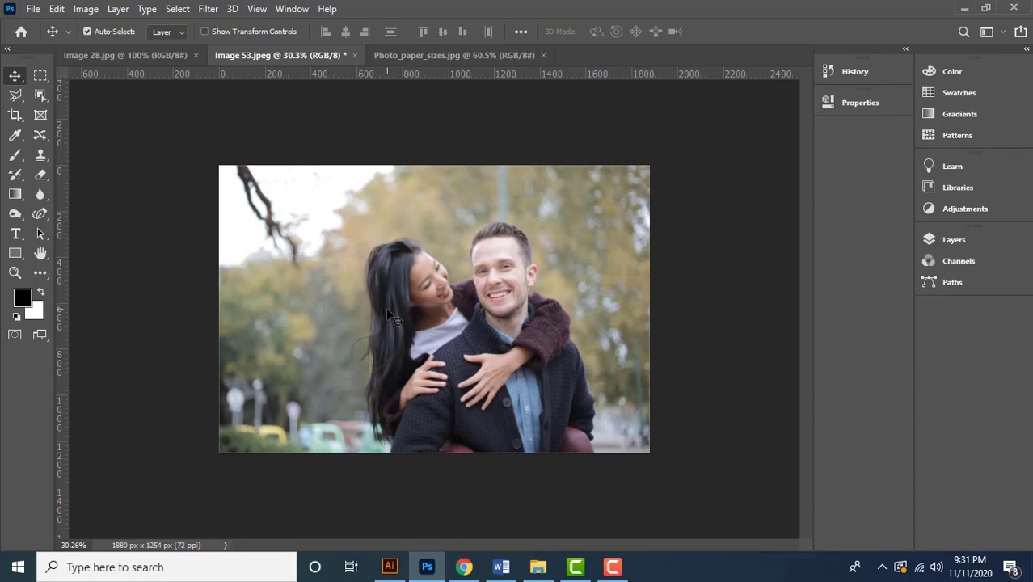
pyautogui.click(89, 9)
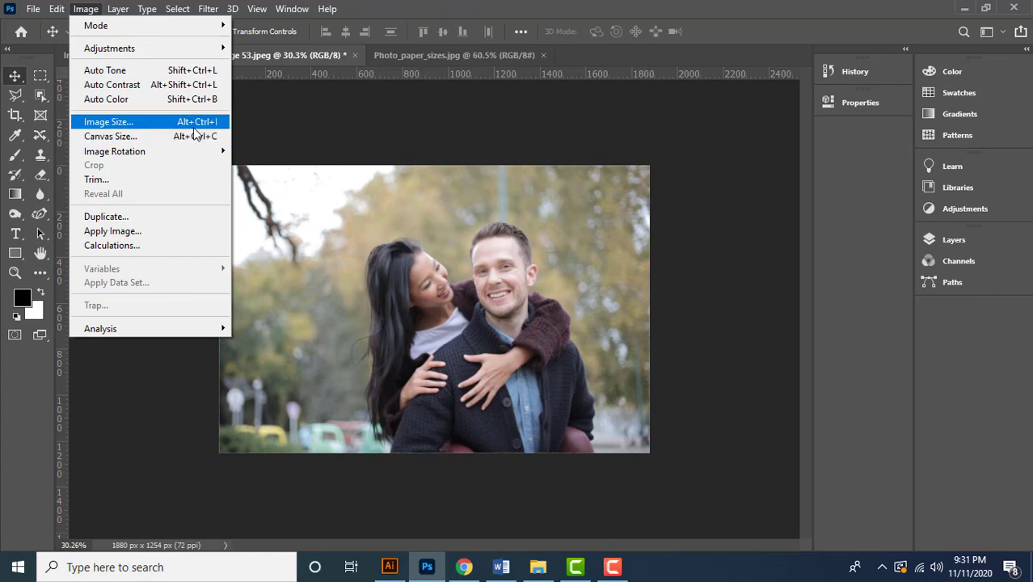
pyautogui.click(150, 123)
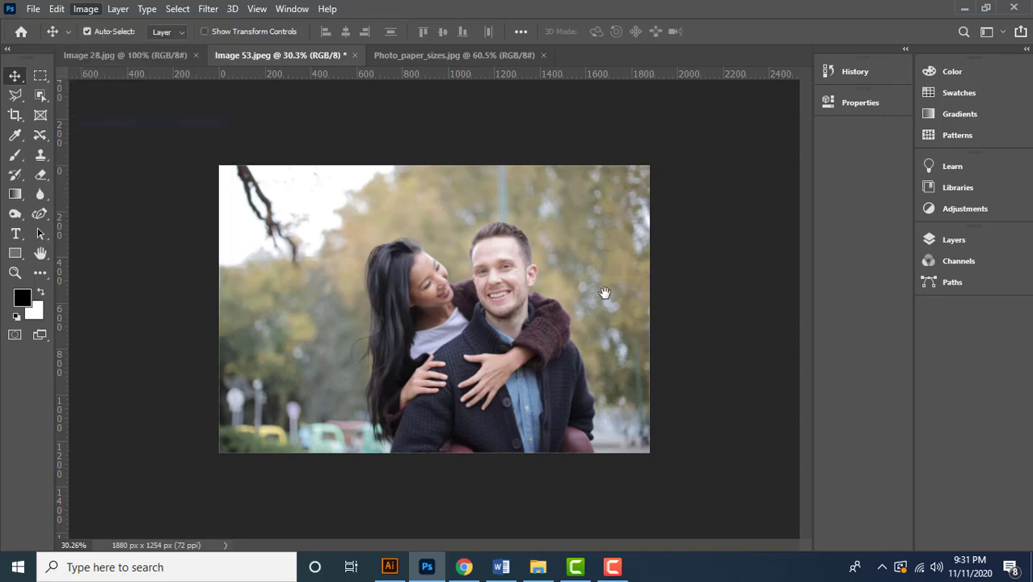
pyautogui.moveTo(758, 94); pyautogui.dragTo(705, 105)
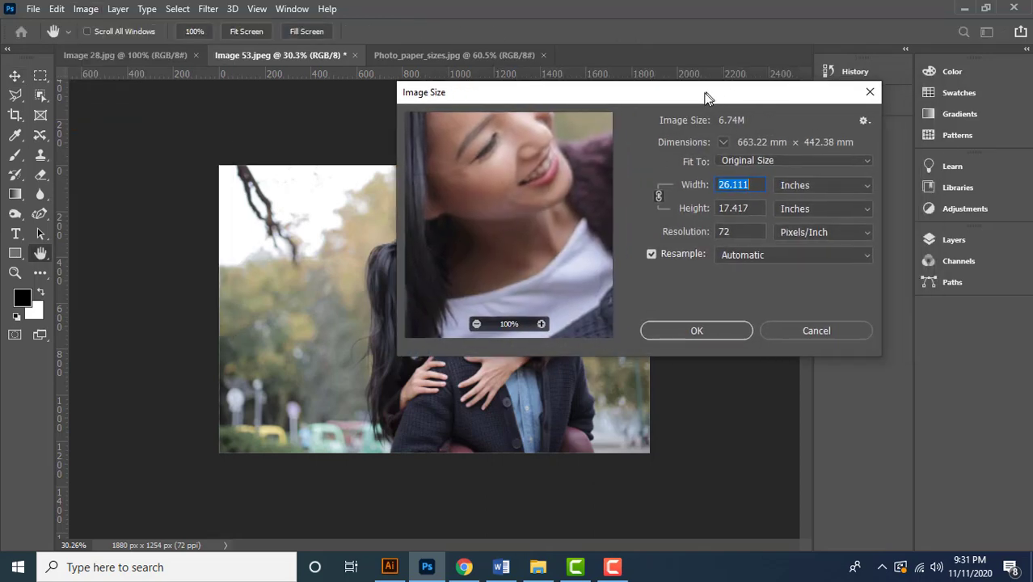
pyautogui.click(750, 184)
pyautogui.doubleClick(750, 185)
pyautogui.press('Tab')
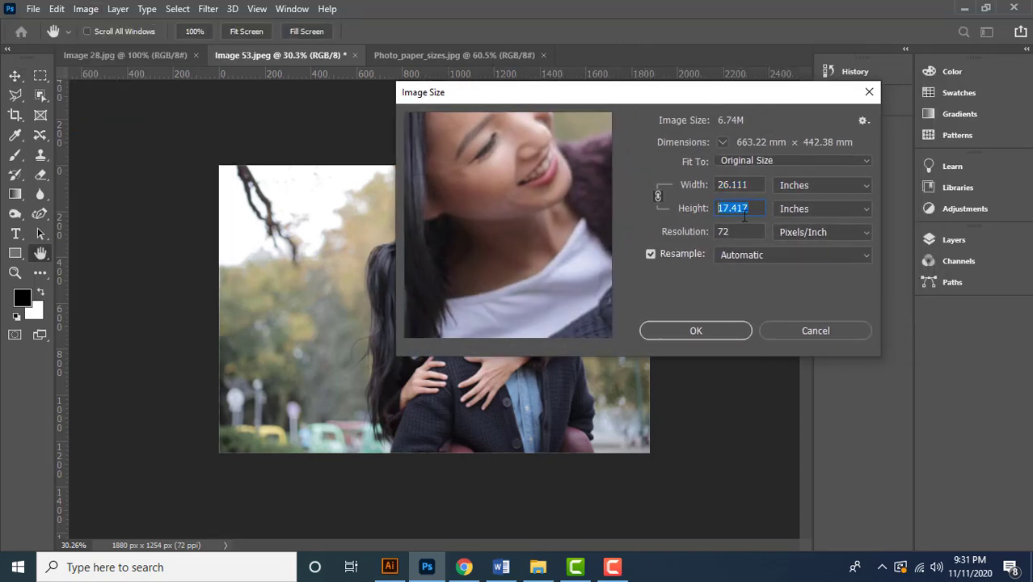
pyautogui.moveTo(756, 185); pyautogui.dragTo(664, 186)
pyautogui.moveTo(758, 208); pyautogui.dragTo(690, 210)
pyautogui.click(753, 185)
pyautogui.moveTo(752, 185); pyautogui.dragTo(664, 187)
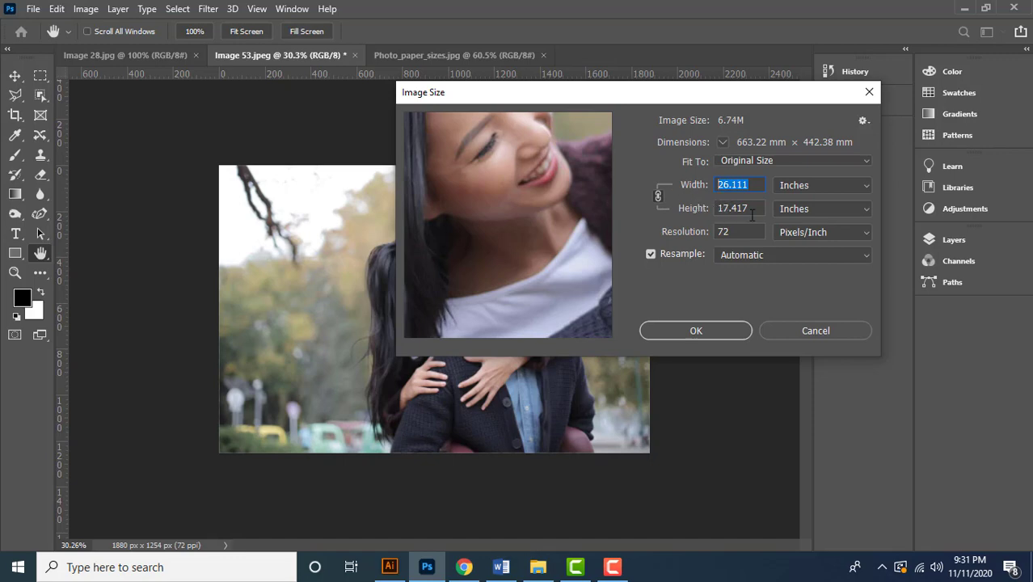
pyautogui.moveTo(752, 214); pyautogui.dragTo(665, 209)
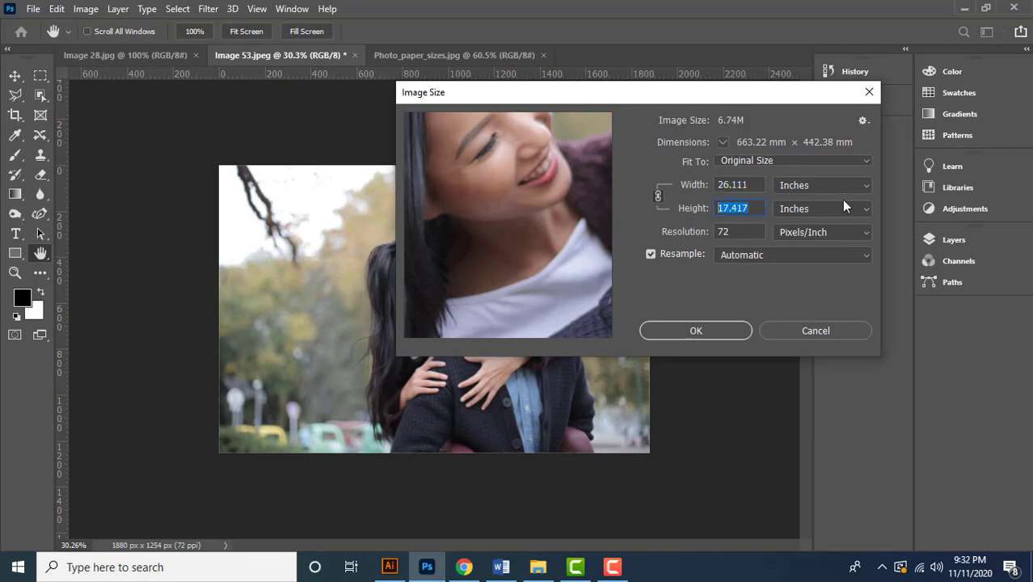
# View the photo's dimensions in percent, pixels, centimeters and millimeters, ending with the unit on inches
pyautogui.click(819, 185)
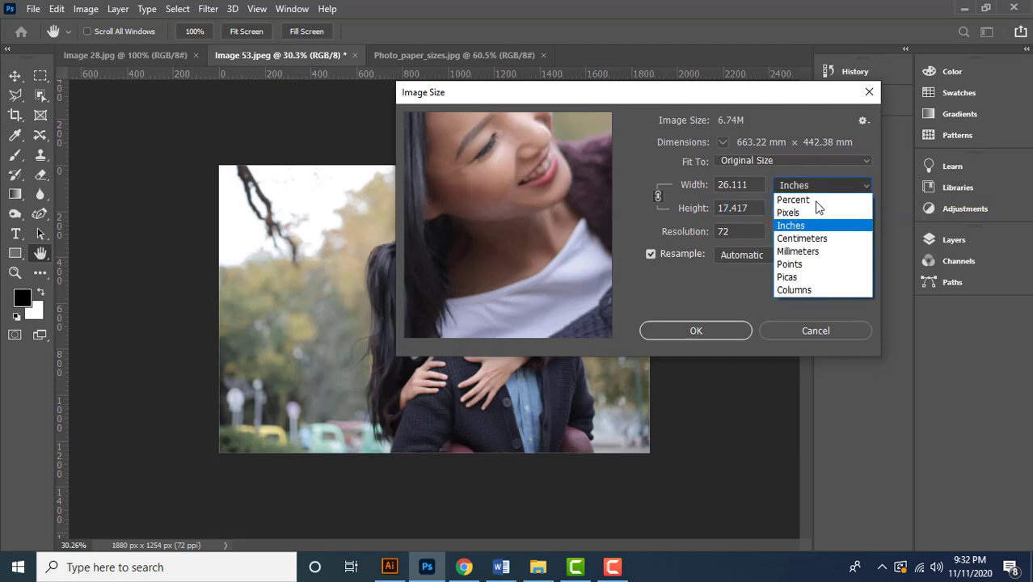
pyautogui.click(814, 200)
pyautogui.click(813, 186)
pyautogui.click(817, 212)
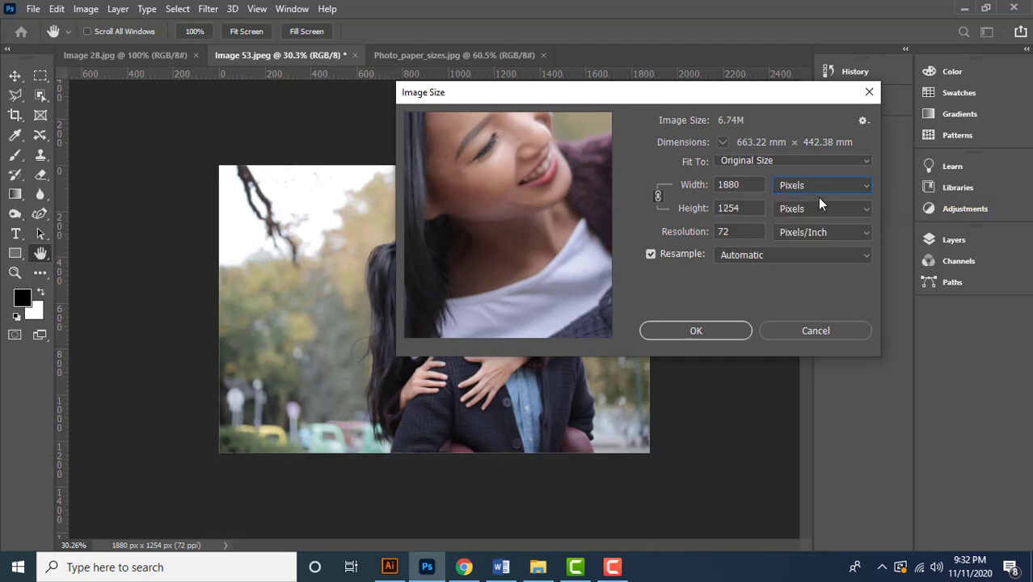
pyautogui.click(821, 186)
pyautogui.click(819, 225)
pyautogui.click(819, 189)
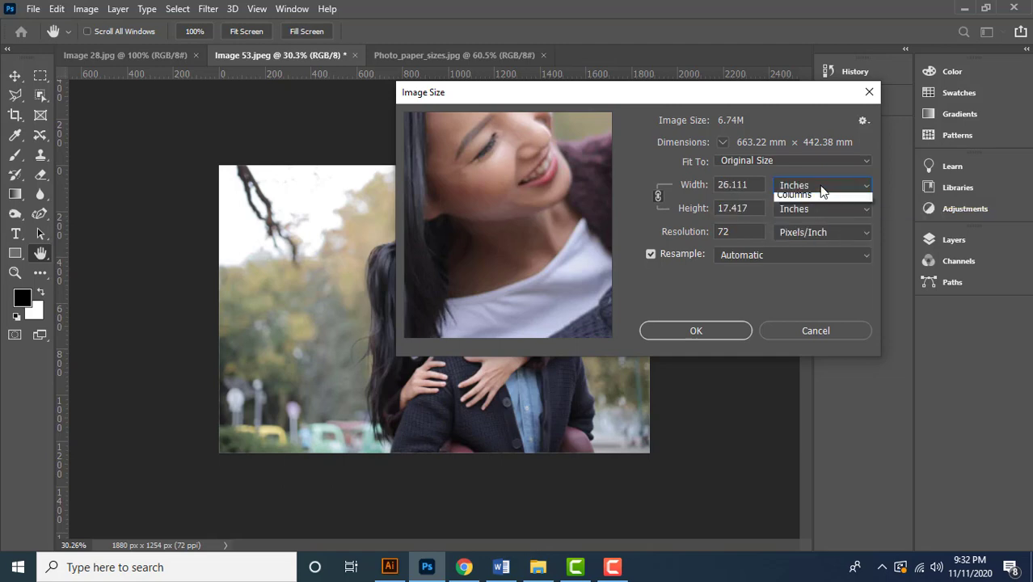
pyautogui.click(822, 239)
pyautogui.click(823, 189)
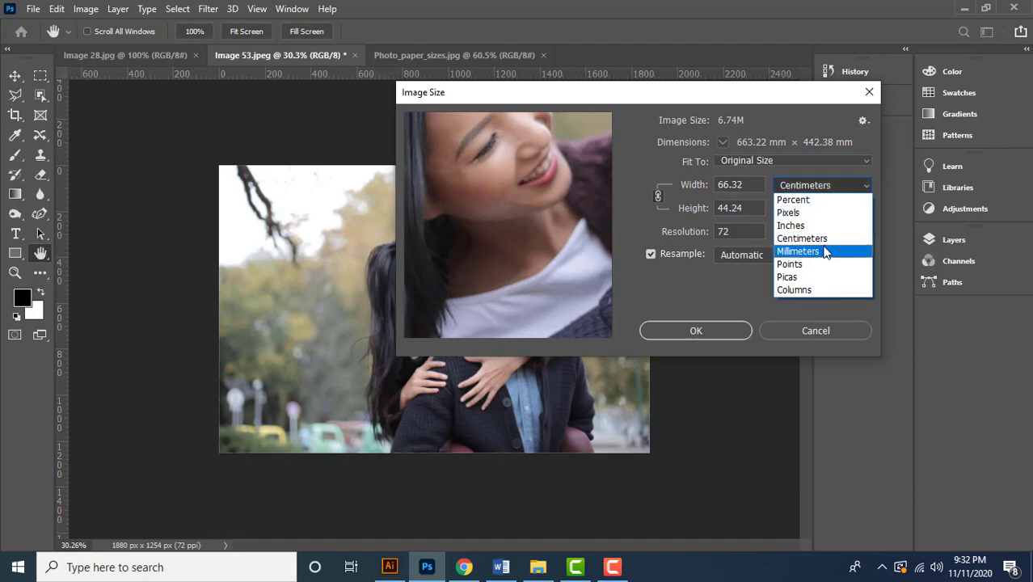
pyautogui.click(823, 250)
pyautogui.click(817, 187)
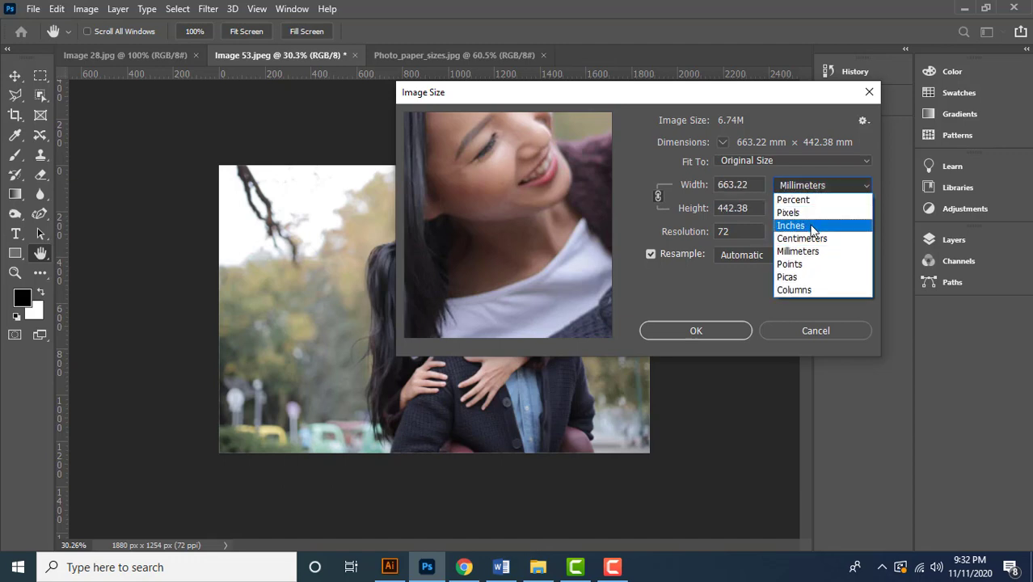
pyautogui.click(813, 227)
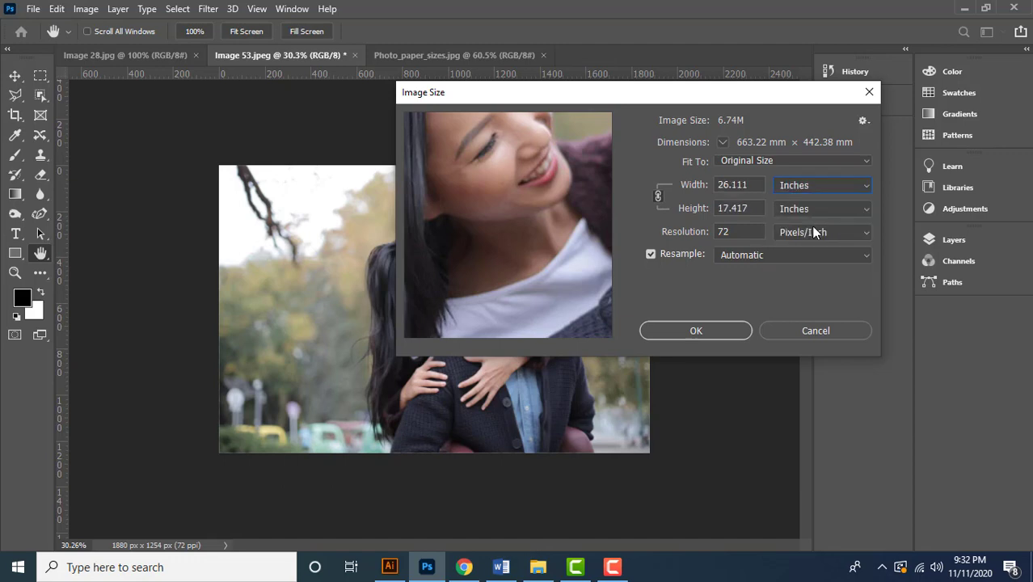
# Check the photo's resolution and close the Image Size settings without applying anything
pyautogui.doubleClick(725, 234)
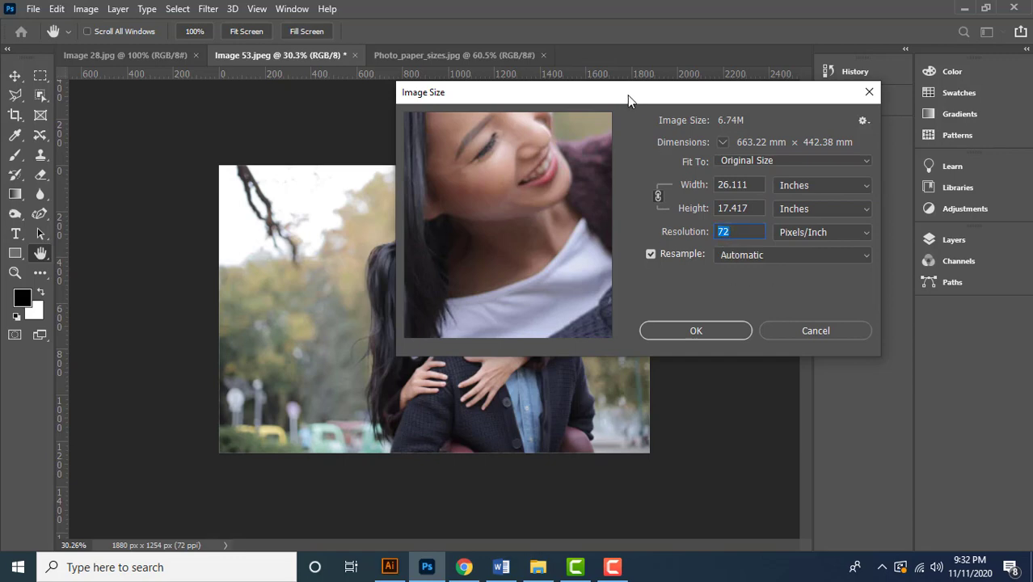
pyautogui.moveTo(628, 95); pyautogui.dragTo(681, 53)
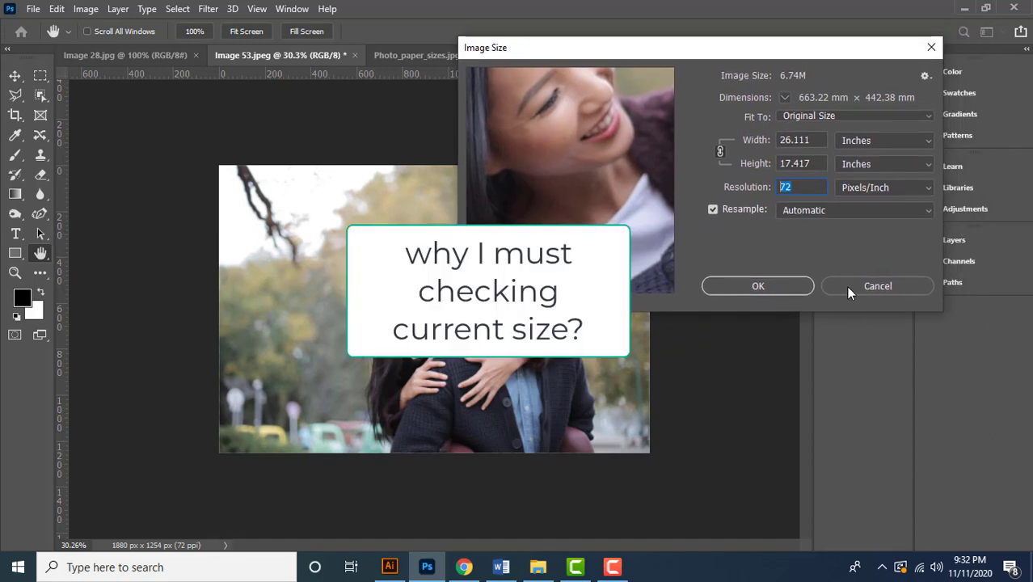
pyautogui.click(848, 287)
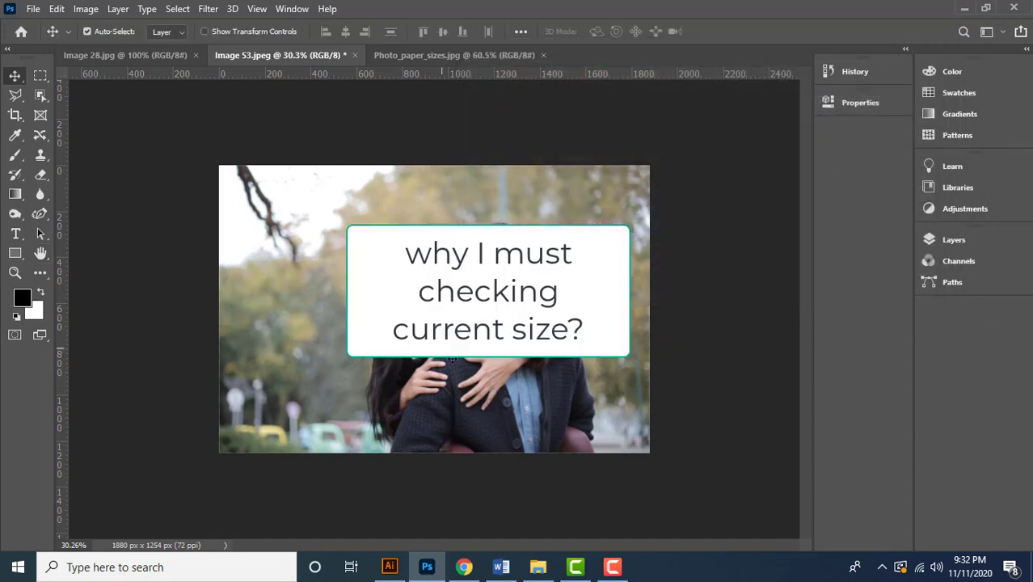
# Try a proportional width of 2 inches for the photo in the Image Size settings, and reset the values
pyautogui.hotkey('ctrl', 'alt', 'i')
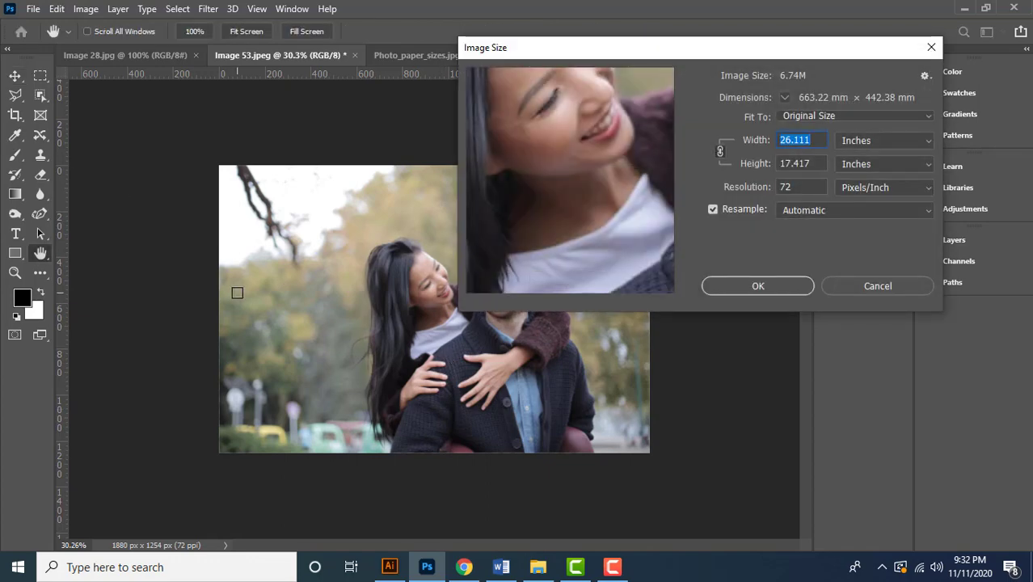
pyautogui.moveTo(740, 51); pyautogui.dragTo(741, 84)
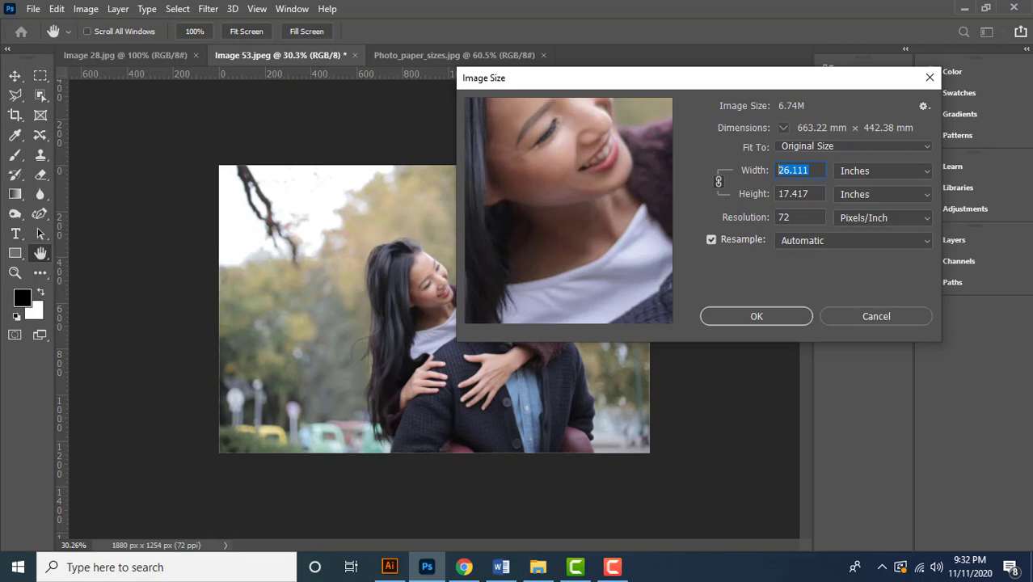
pyautogui.click(817, 171)
pyautogui.doubleClick(816, 171)
pyautogui.write('2')
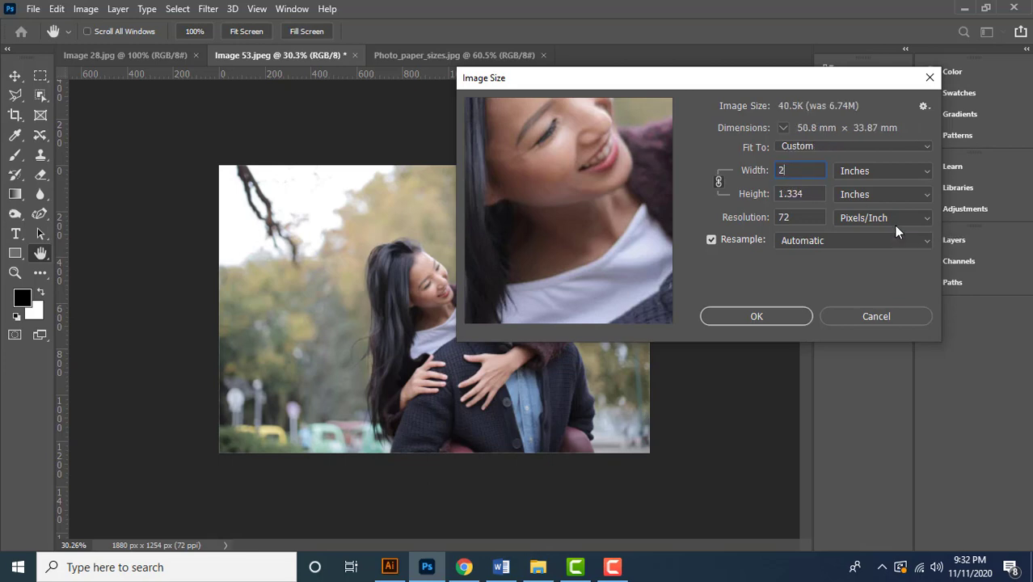
pyautogui.doubleClick(795, 199)
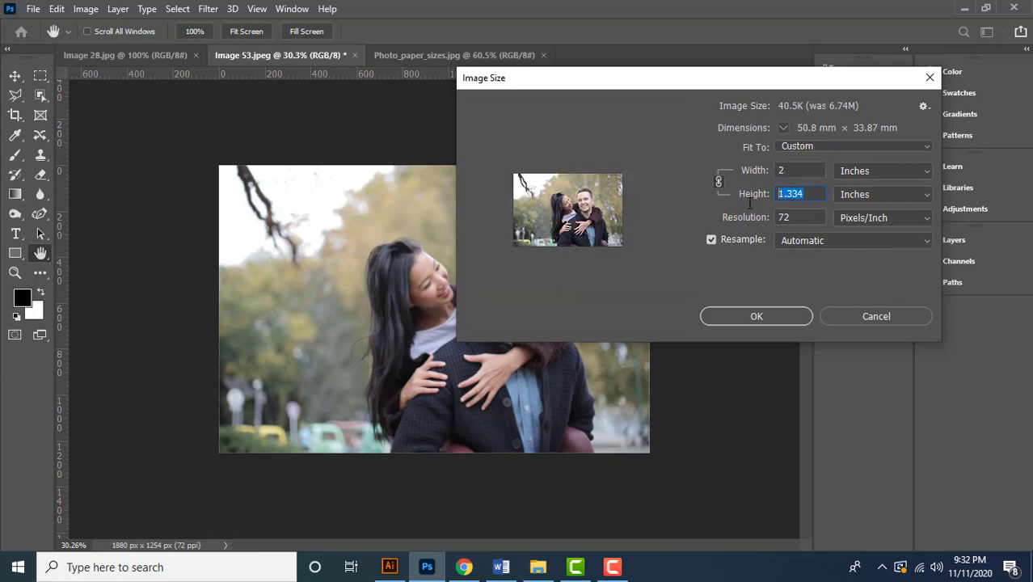
pyautogui.doubleClick(808, 220)
pyautogui.keyDown('alt'); pyautogui.click(873, 319); pyautogui.keyUp('alt')
# Review the photo's original width and height once more and leave the Image Size settings without applying changes
pyautogui.moveTo(699, 80); pyautogui.dragTo(734, 67)
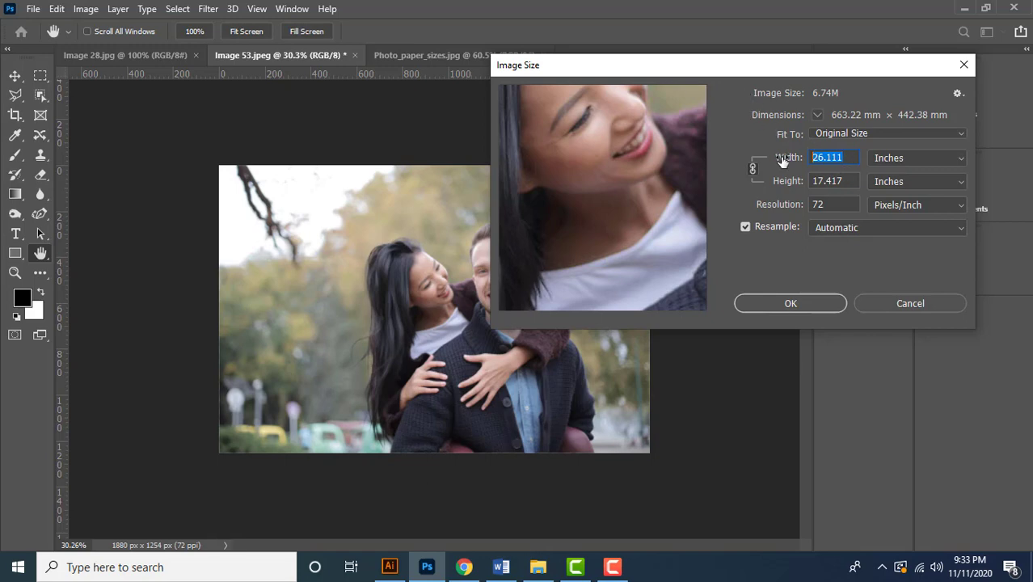
pyautogui.press('Tab')
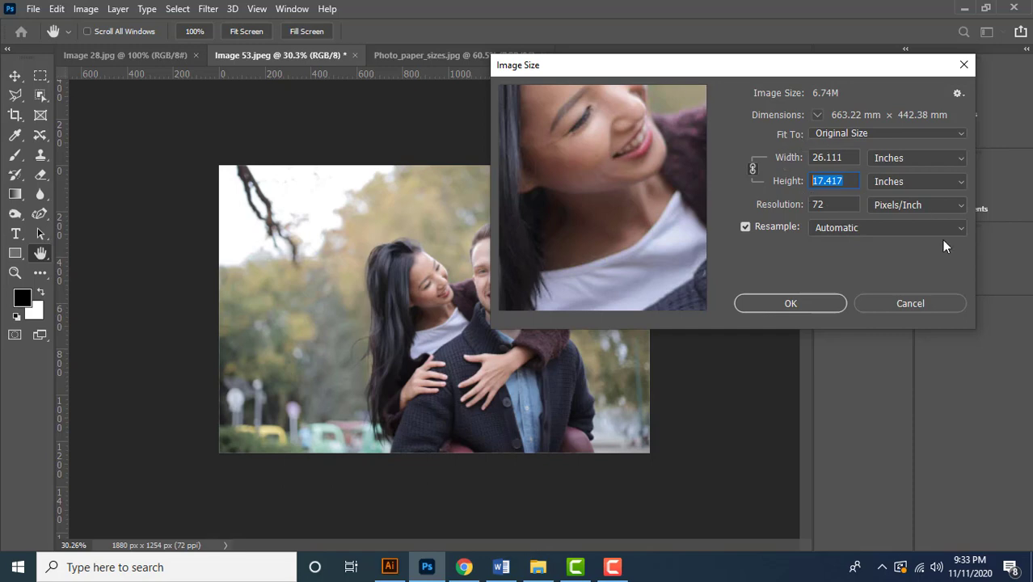
pyautogui.click(910, 303)
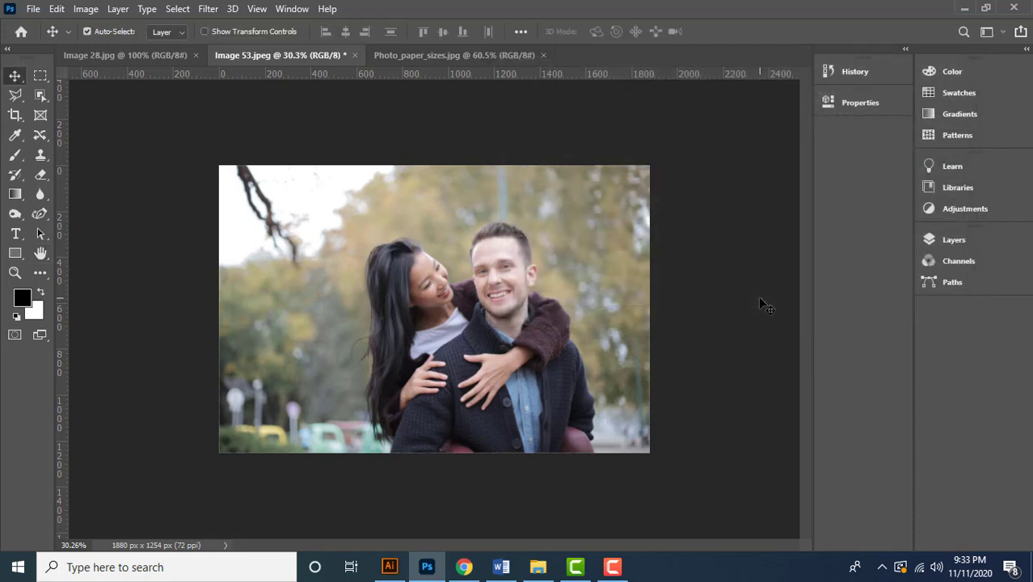
# Set up a W x H x Resolution crop of 4 in by 6 in, and swap the dimensions to landscape
pyautogui.click(12, 119)
pyautogui.click(98, 117)
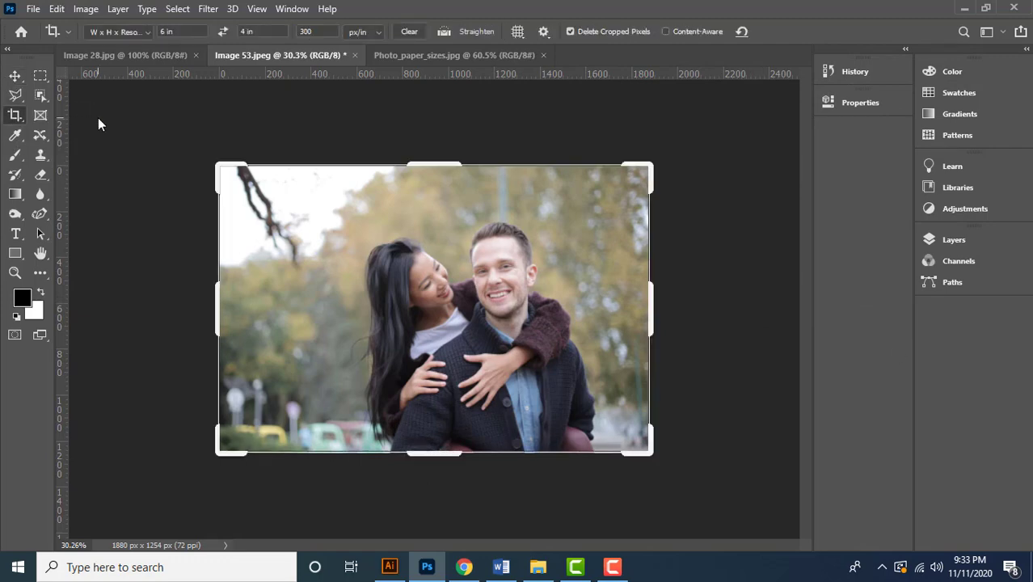
pyautogui.click(131, 33)
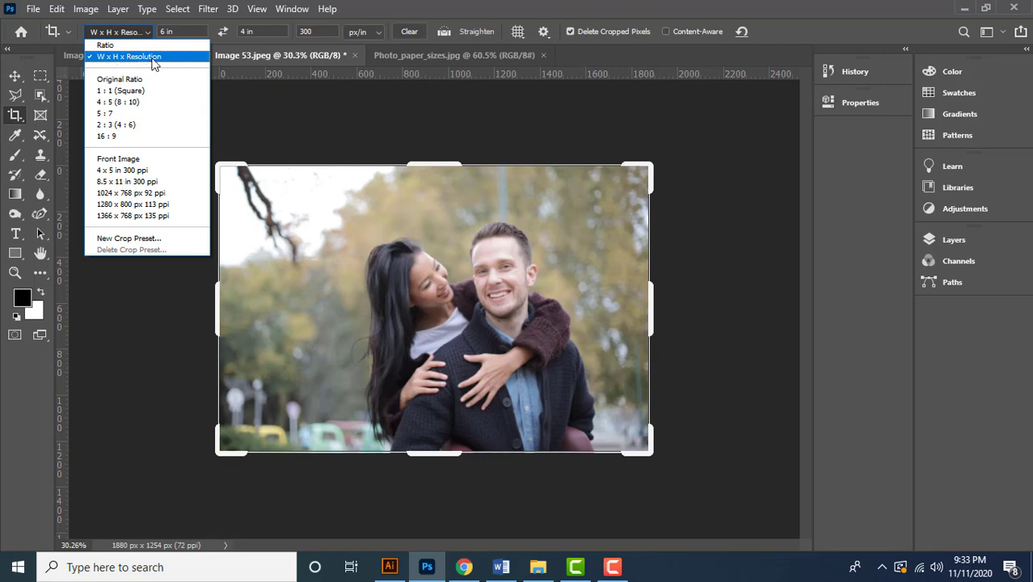
pyautogui.click(174, 33)
pyautogui.click(170, 32)
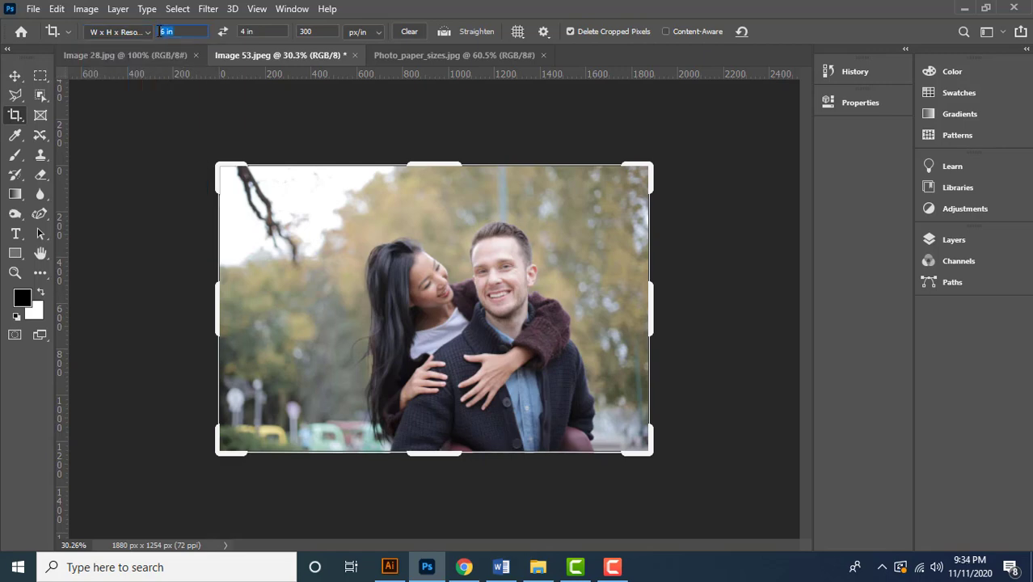
pyautogui.write('4')
pyautogui.press('Tab')
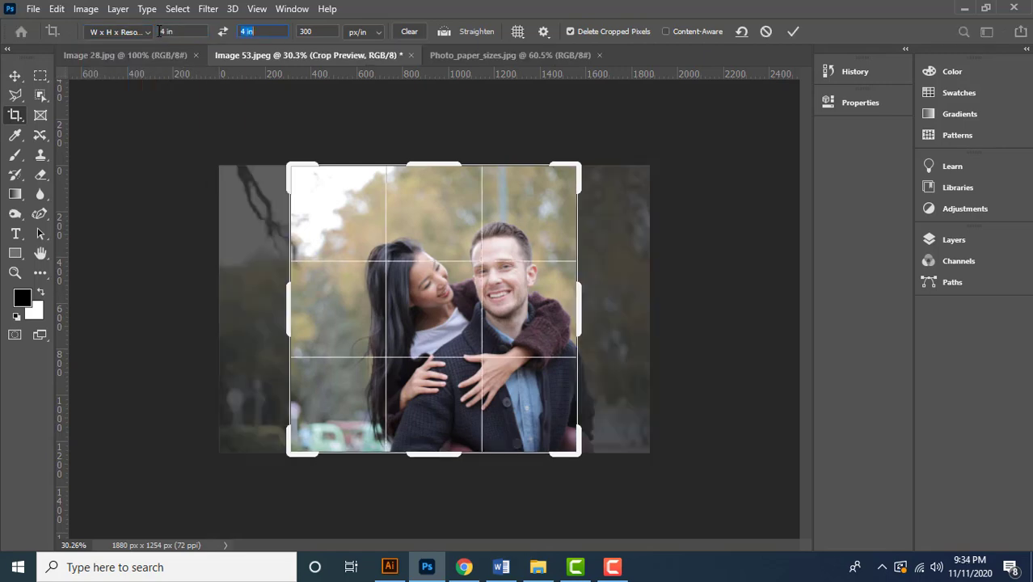
pyautogui.write('6')
pyautogui.press('Tab')
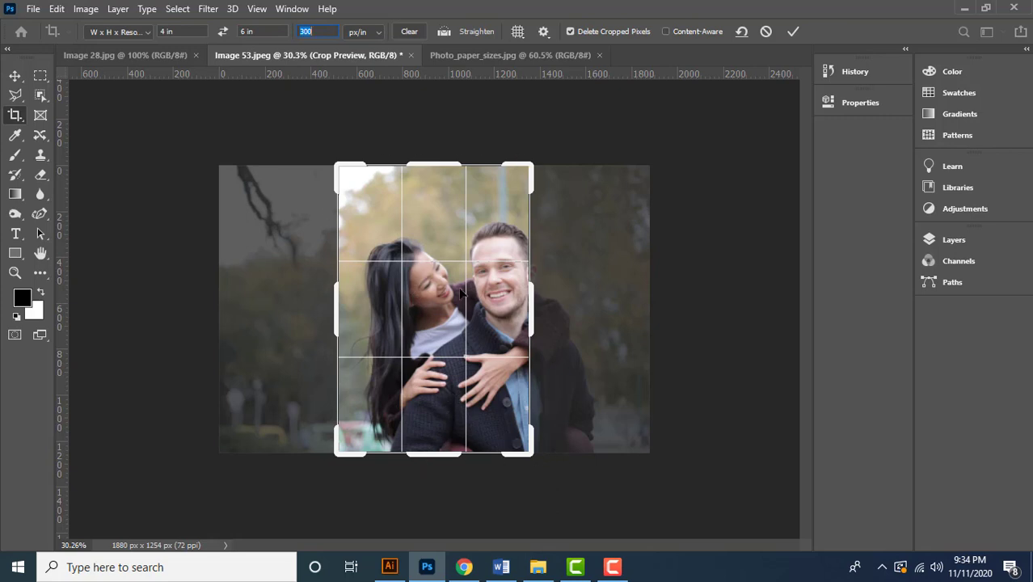
pyautogui.click(223, 33)
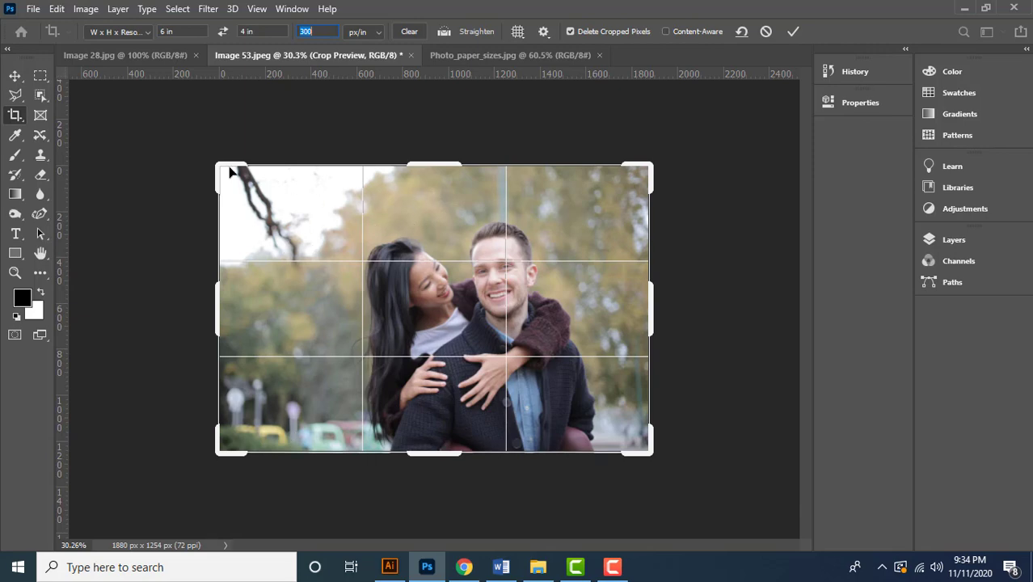
# Tighten the 6 x 4 in crop frame around the couple, and apply it with Delete Cropped Pixels turned off
pyautogui.moveTo(219, 168); pyautogui.dragTo(253, 180)
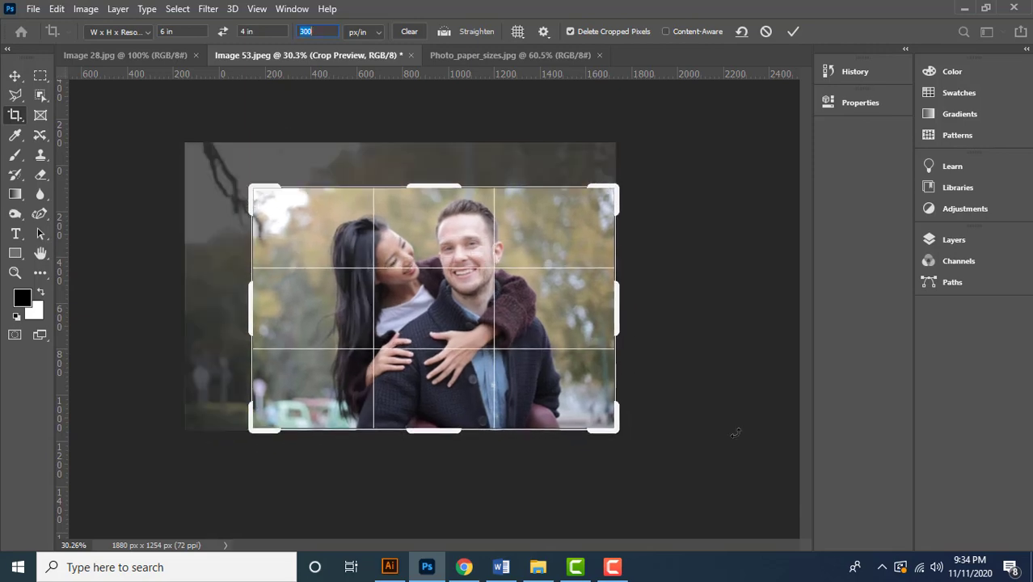
pyautogui.moveTo(612, 427); pyautogui.dragTo(602, 424)
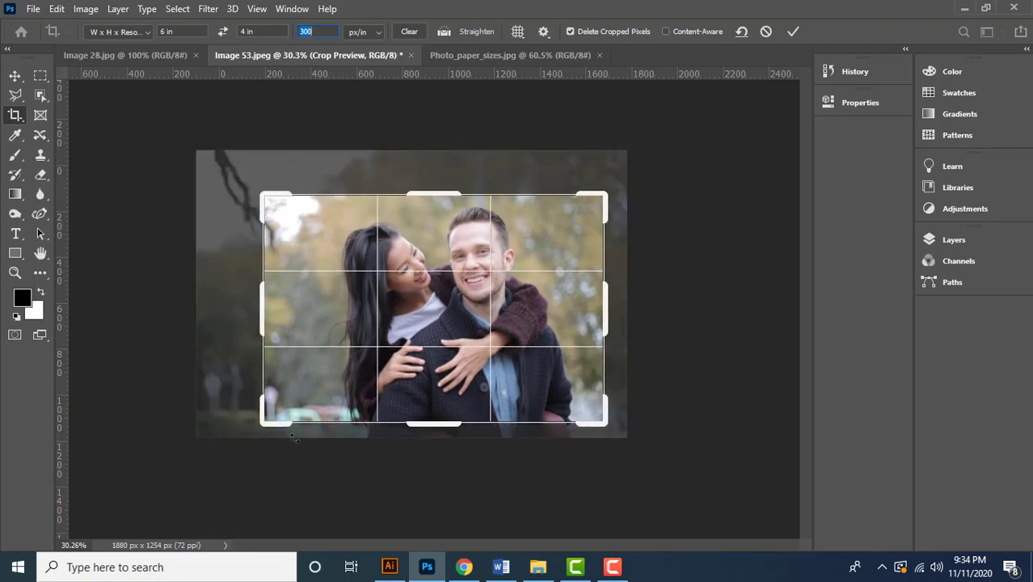
pyautogui.moveTo(261, 423); pyautogui.dragTo(276, 421)
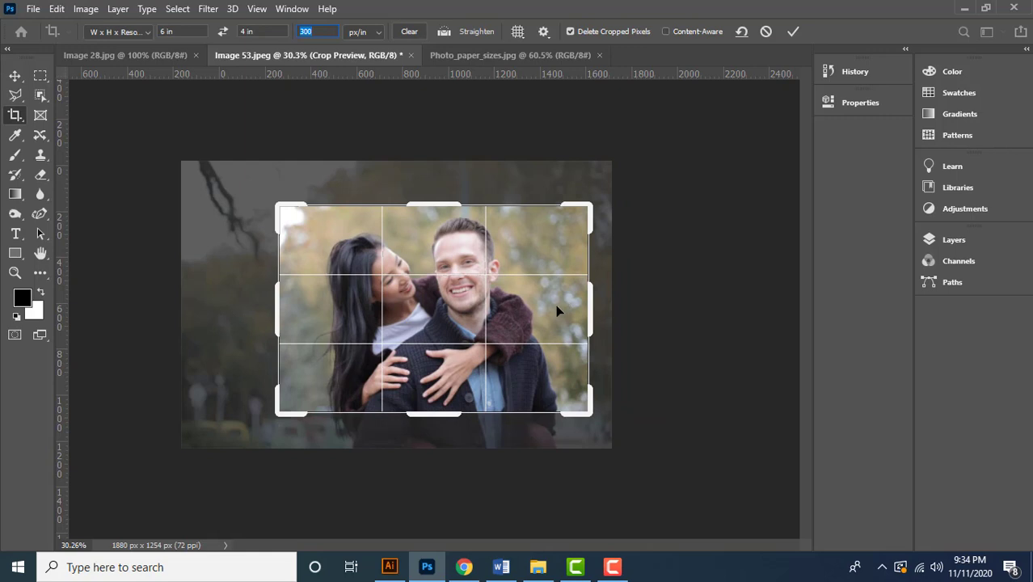
pyautogui.moveTo(590, 209); pyautogui.dragTo(590, 209)
pyautogui.moveTo(549, 309); pyautogui.dragTo(540, 304)
pyautogui.moveTo(445, 308); pyautogui.dragTo(443, 304)
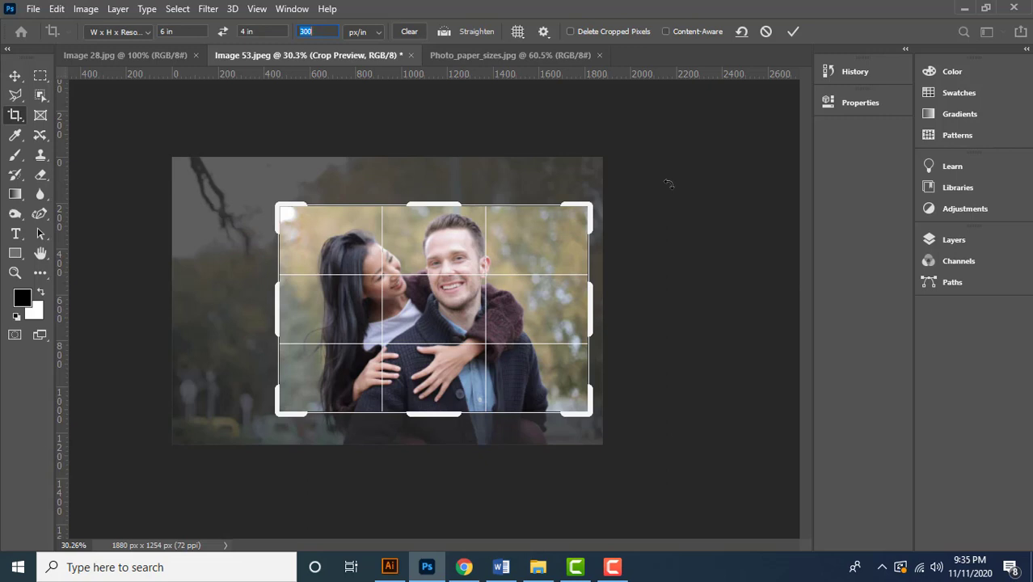
pyautogui.click(794, 32)
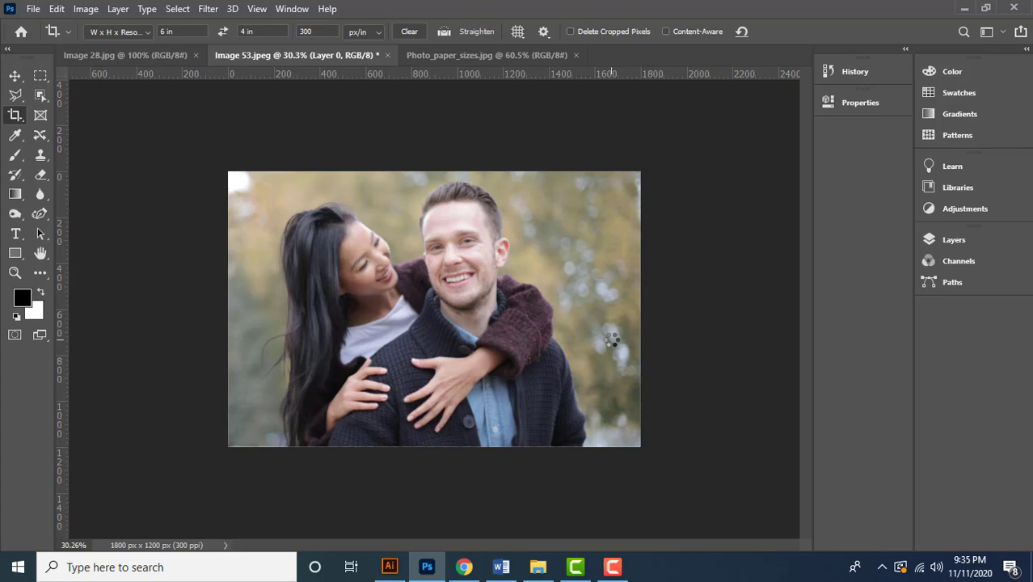
# Check the cropped photo's width, height and resolution in the Image Size settings, and leave them without applying changes
pyautogui.hotkey('ctrl', 'alt', 'i')
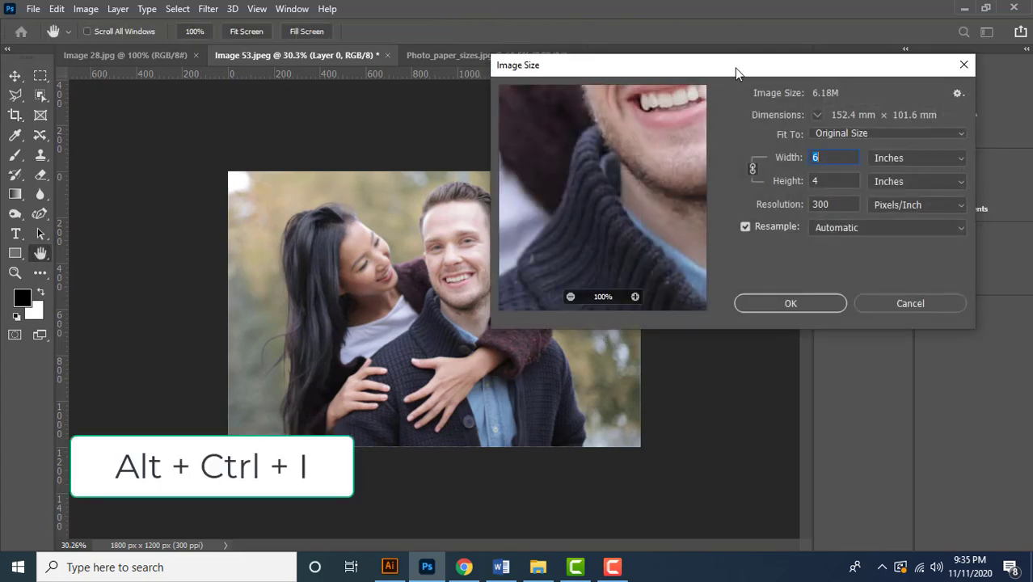
pyautogui.moveTo(735, 68); pyautogui.dragTo(742, 80)
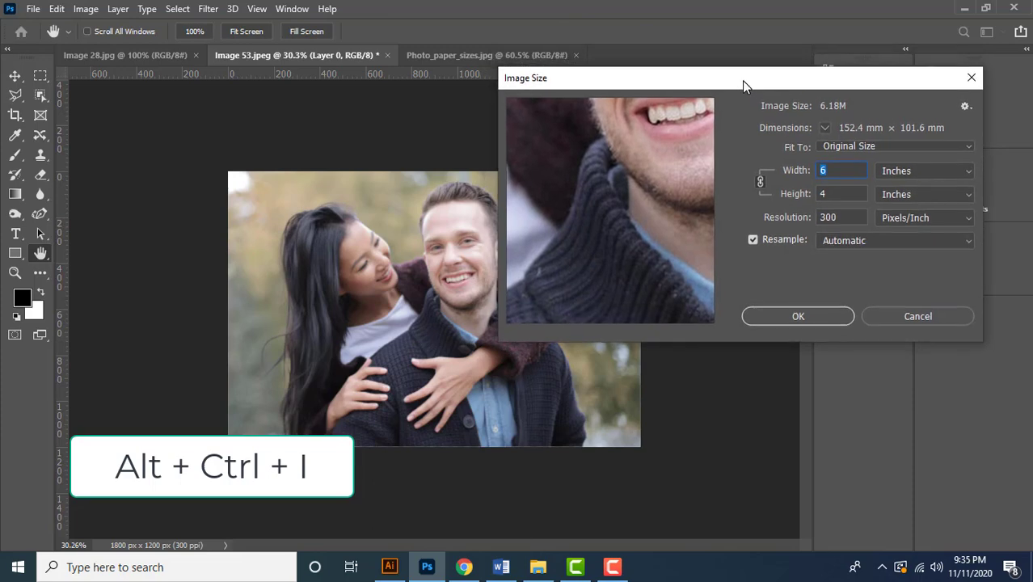
pyautogui.click(834, 194)
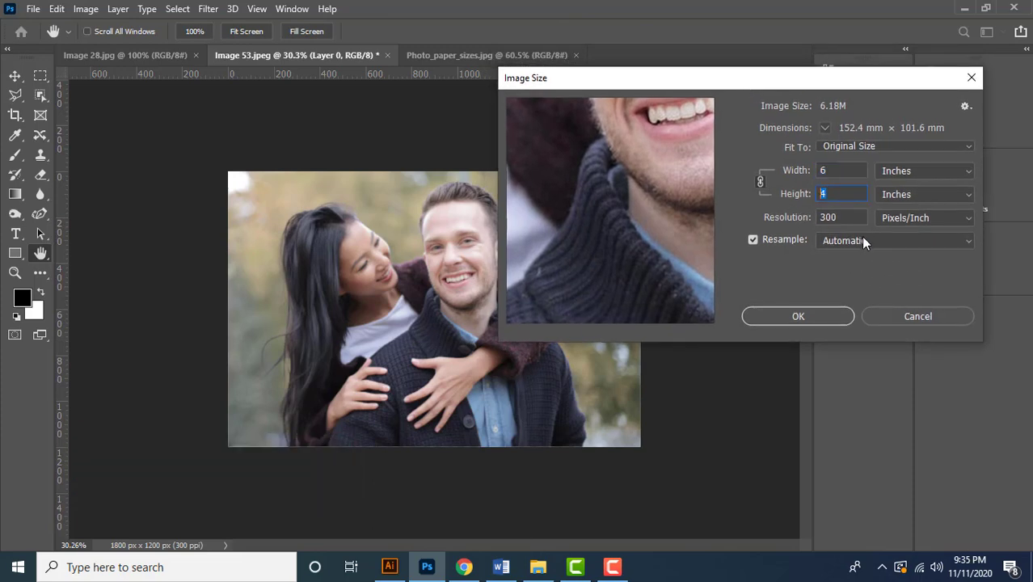
pyautogui.press('Tab')
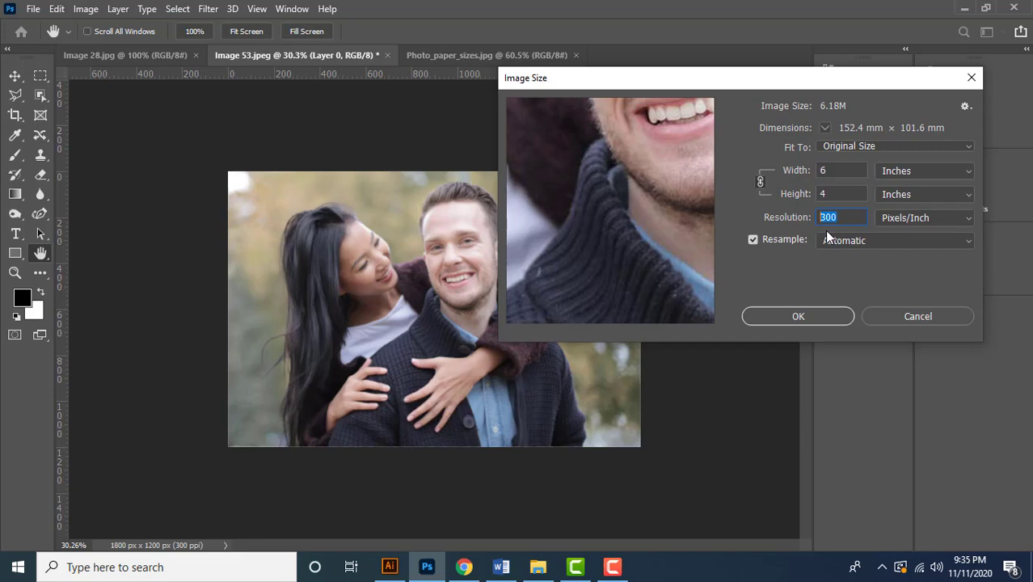
pyautogui.click(917, 316)
pyautogui.press('c')
pyautogui.press('v')
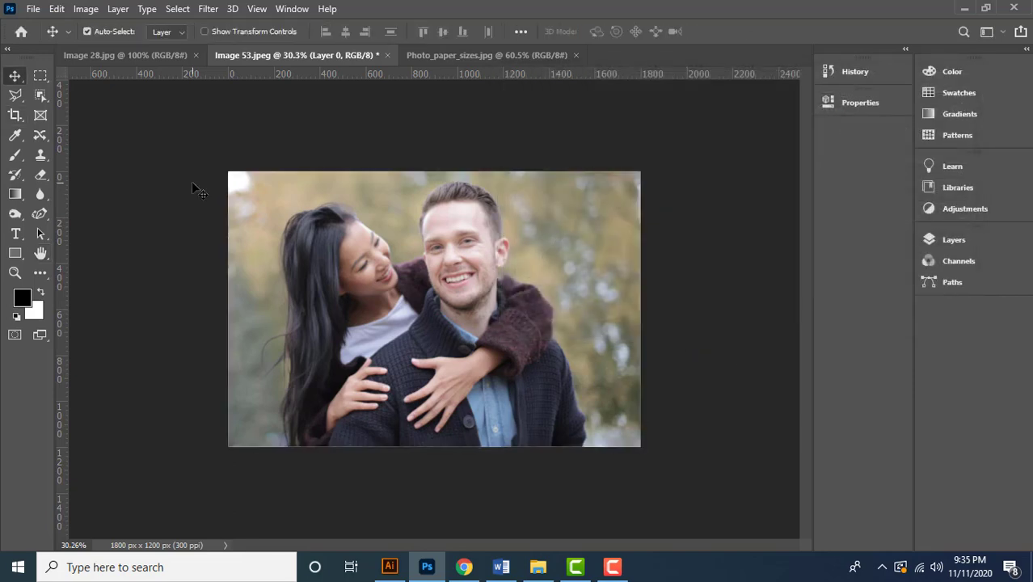
# Review the Crop tool's resolution value and the Delete Cropped Pixels option without cropping the photo again
pyautogui.press('c')
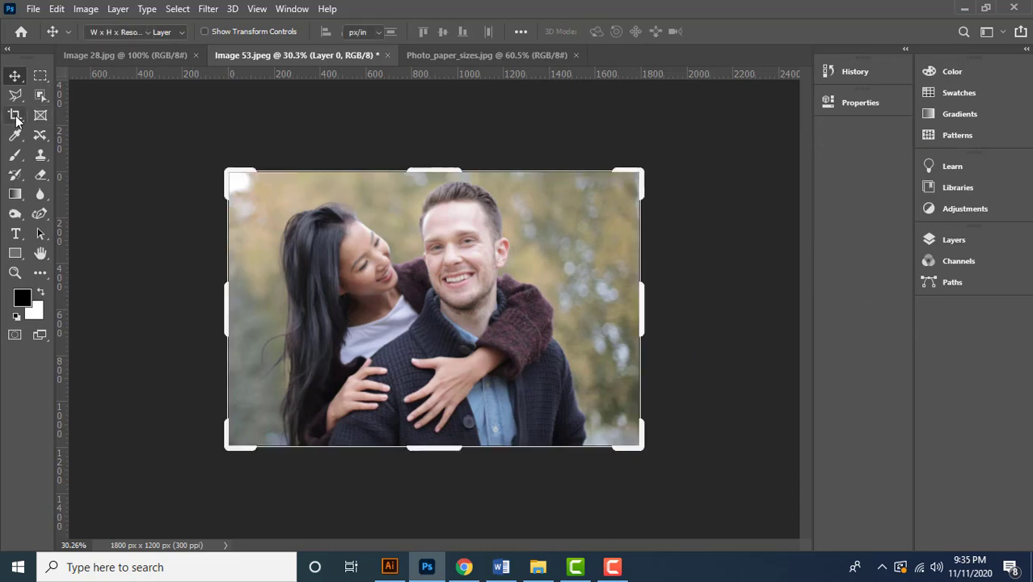
pyautogui.click(304, 34)
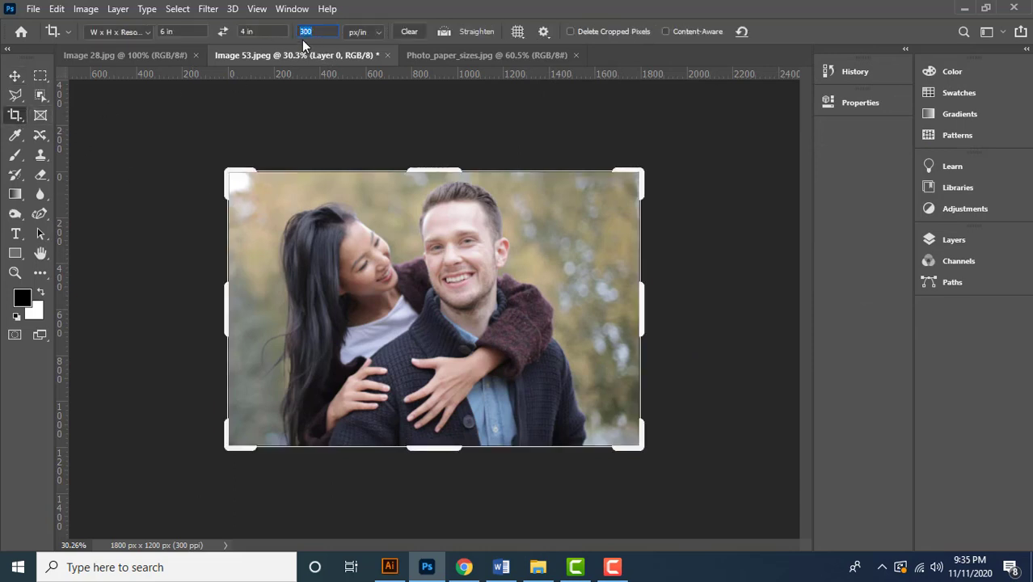
pyautogui.press('Return')
pyautogui.press('v')
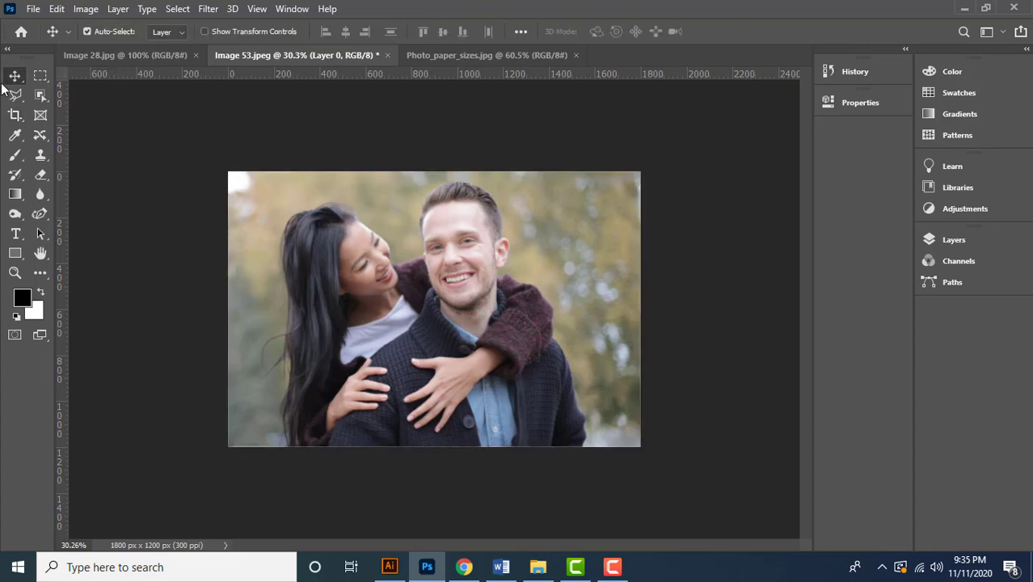
pyautogui.click(15, 115)
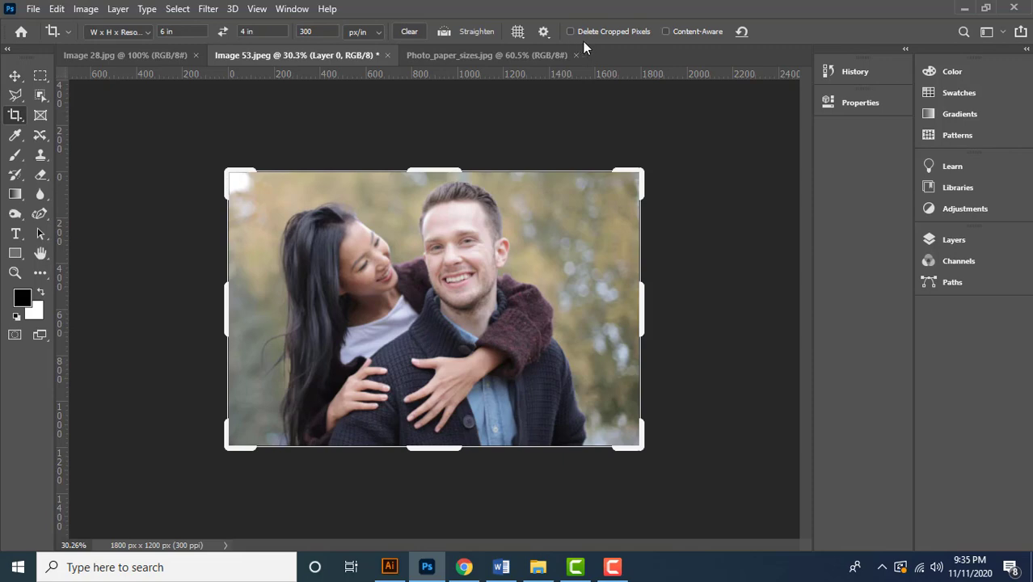
# Bring back the hidden cropped areas of the photo with Reveal All
pyautogui.click(15, 78)
pyautogui.click(80, 12)
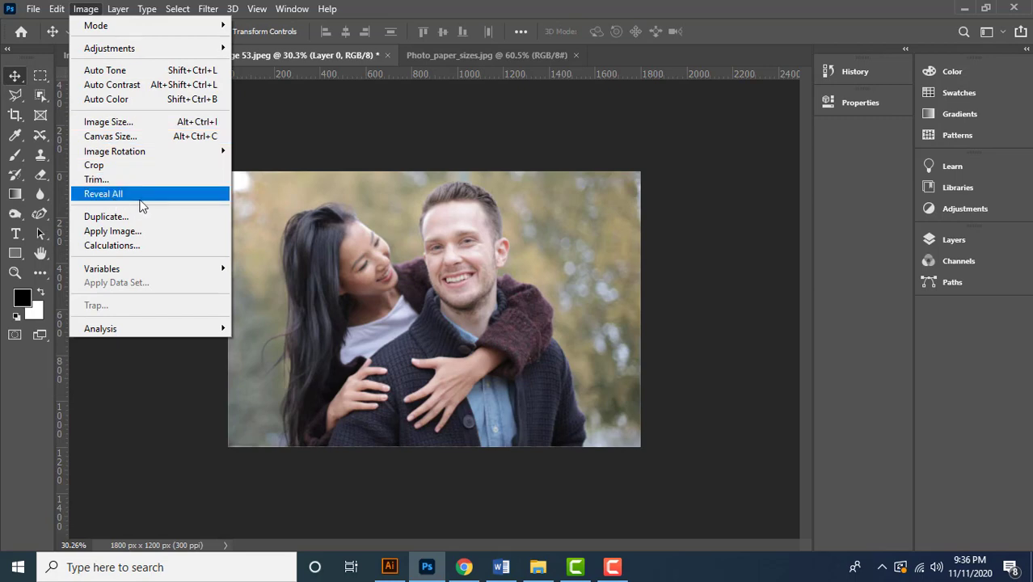
pyautogui.click(104, 194)
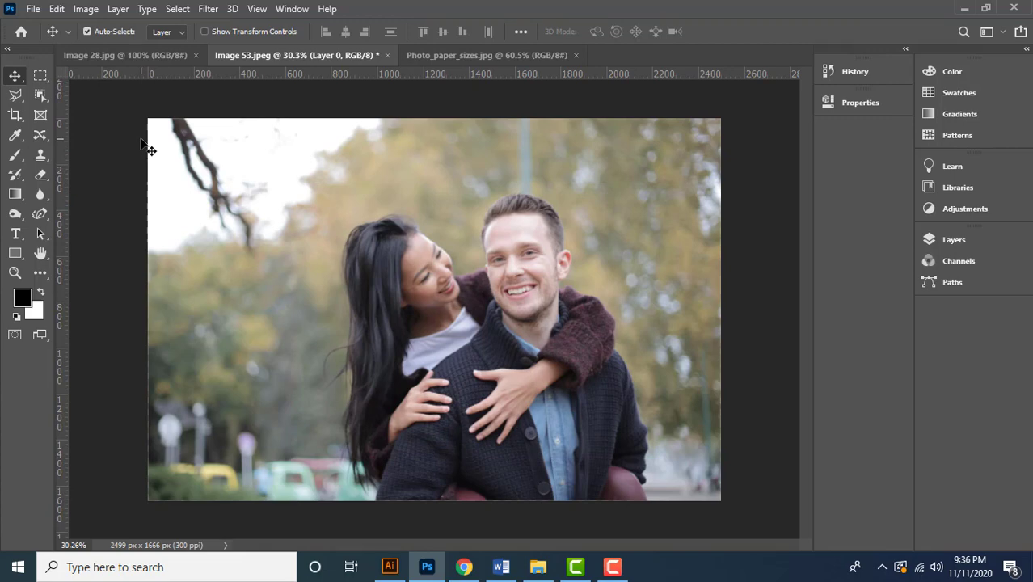
# Turn on Delete Cropped Pixels and crop the photo around the couple to 6 x 4 in at 300 px/in
pyautogui.click(15, 115)
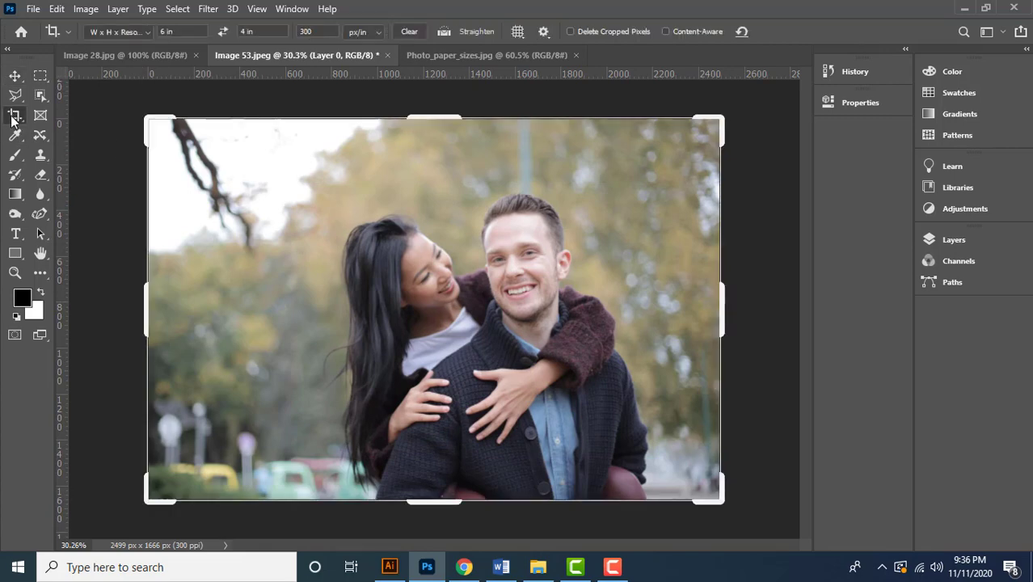
pyautogui.click(569, 33)
pyautogui.moveTo(149, 120); pyautogui.dragTo(215, 129)
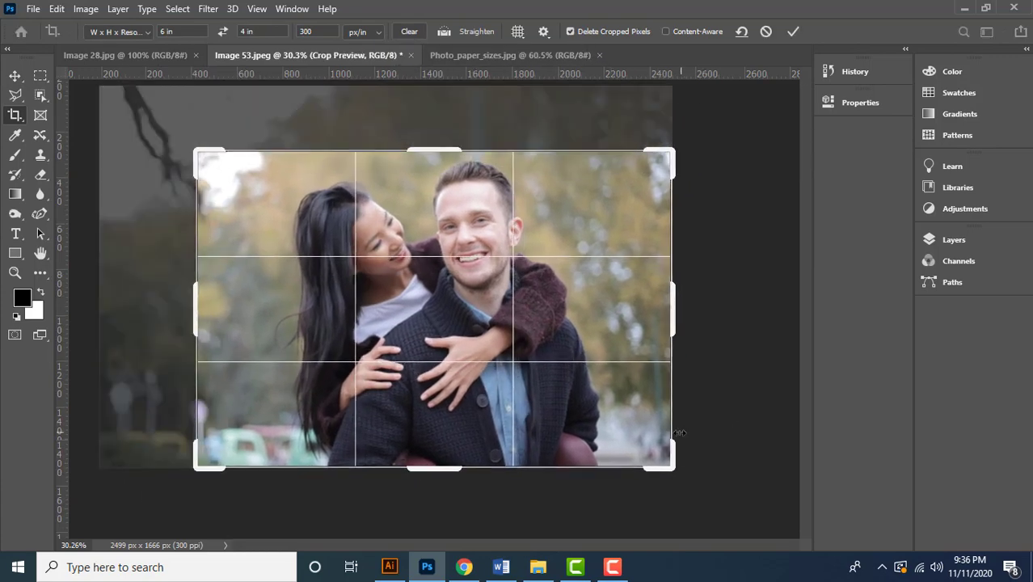
pyautogui.moveTo(675, 469); pyautogui.dragTo(660, 457)
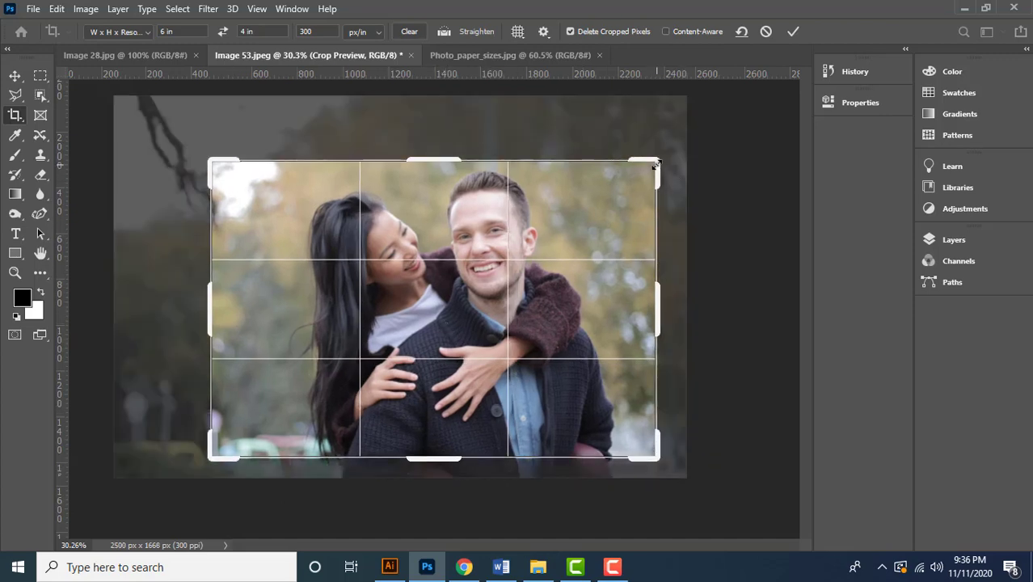
pyautogui.moveTo(656, 162); pyautogui.dragTo(648, 170)
pyautogui.moveTo(595, 230); pyautogui.dragTo(576, 240)
pyautogui.press('Return')
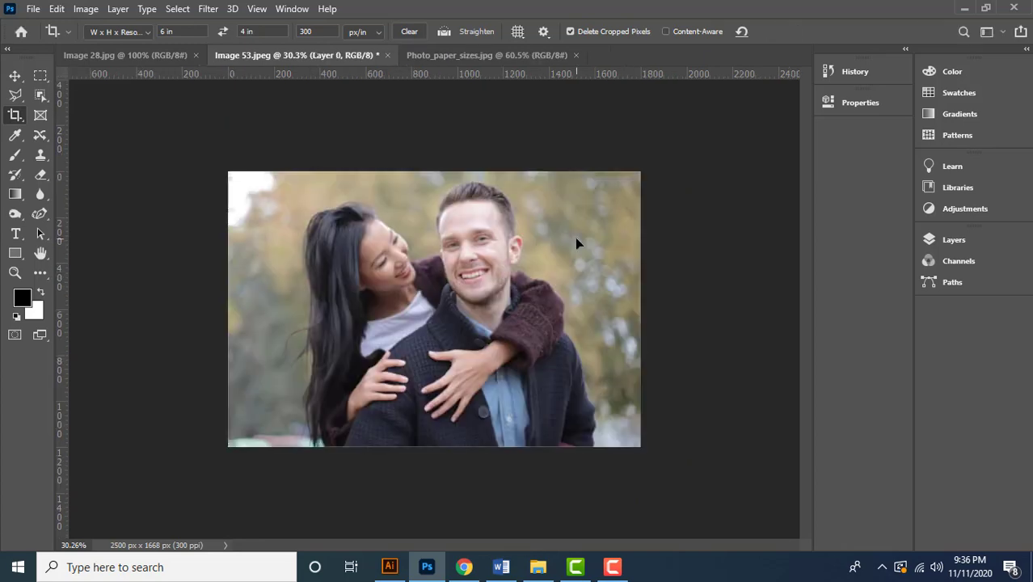
# Try to restore the cropped-away areas with Reveal All, and check the Delete Cropped Pixels option of the Crop tool
pyautogui.click(85, 9)
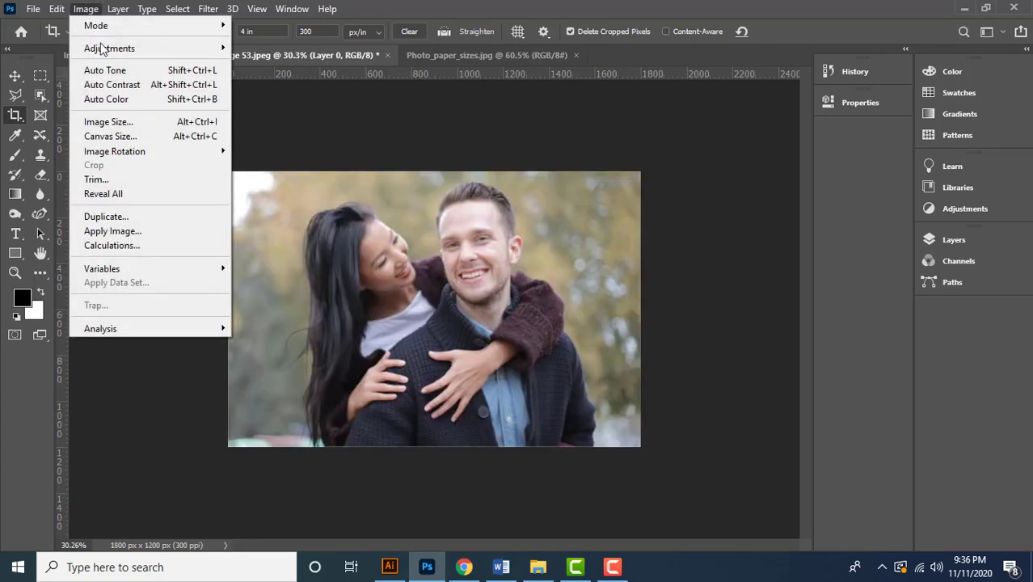
pyautogui.click(155, 195)
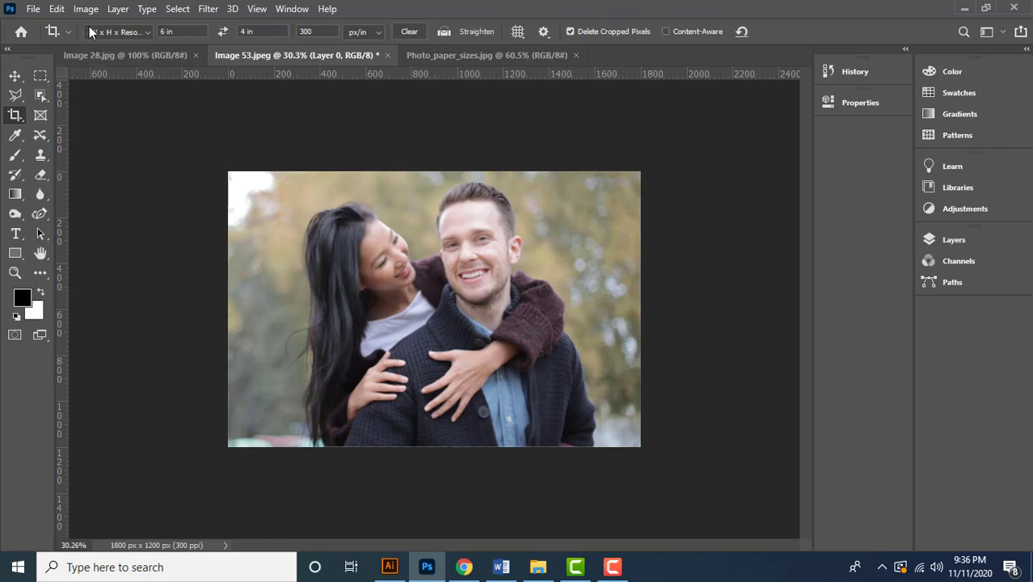
pyautogui.click(86, 9)
pyautogui.click(158, 194)
pyautogui.click(14, 75)
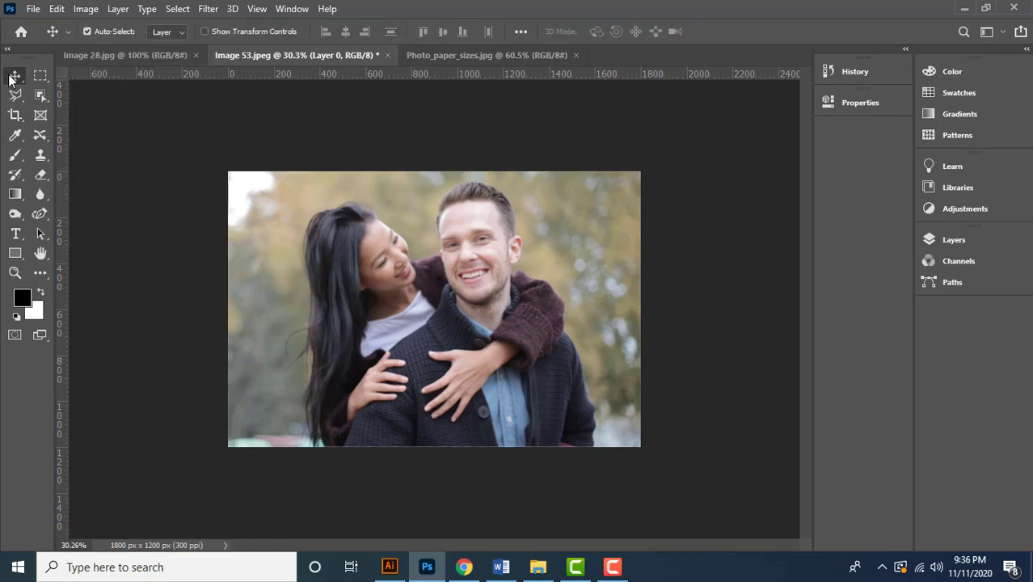
pyautogui.click(14, 115)
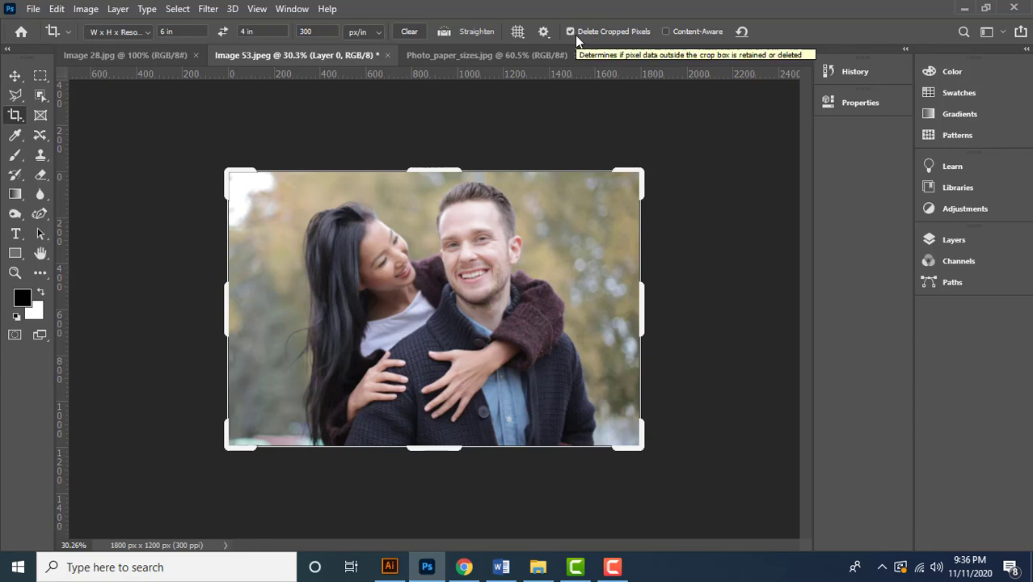
pyautogui.click(14, 77)
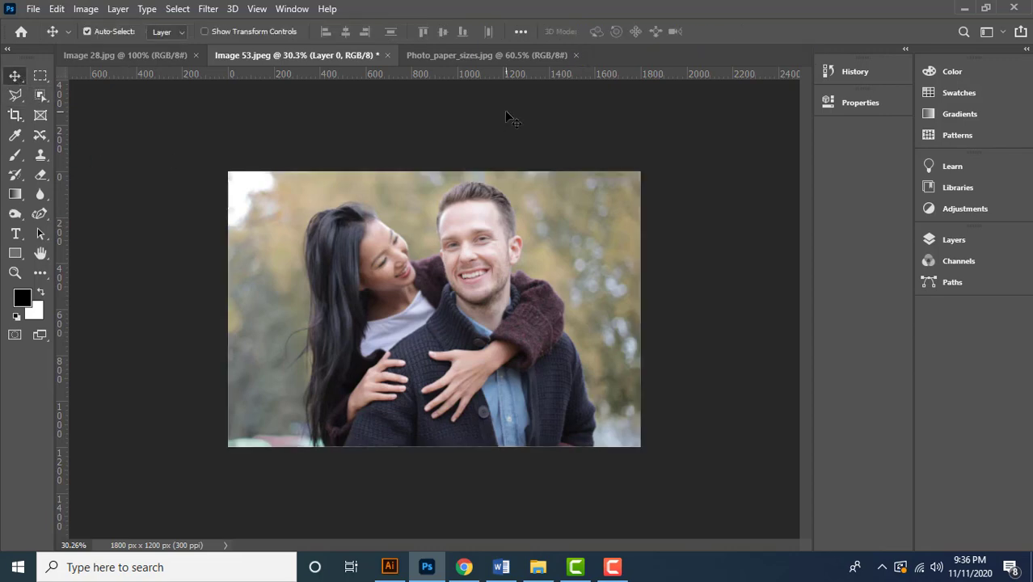
# Bring up Image 91.jpg and set up the Crop tool for 35 x 45 mm at 300 px/in
pyautogui.click(483, 55)
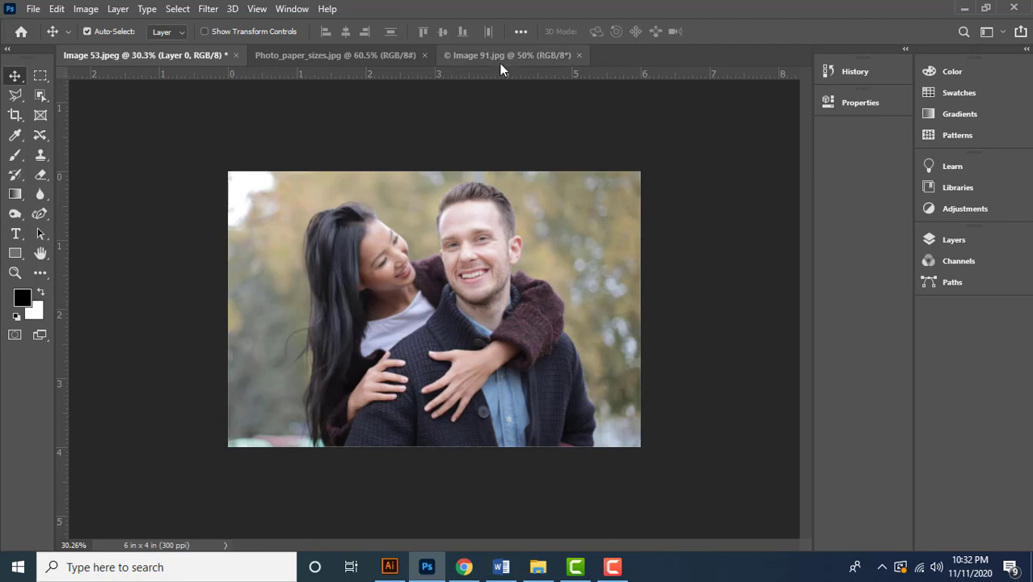
pyautogui.click(502, 57)
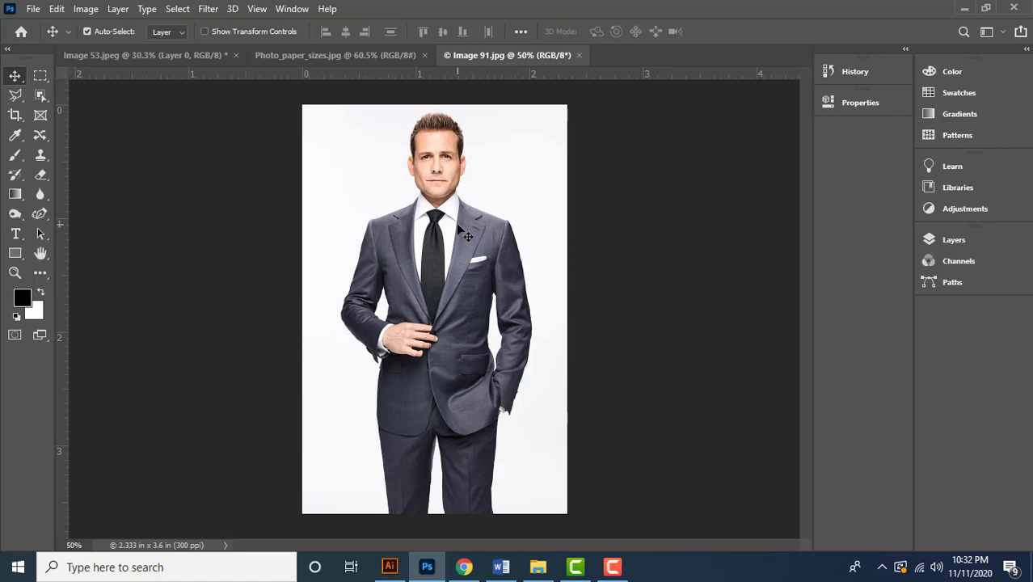
pyautogui.click(16, 117)
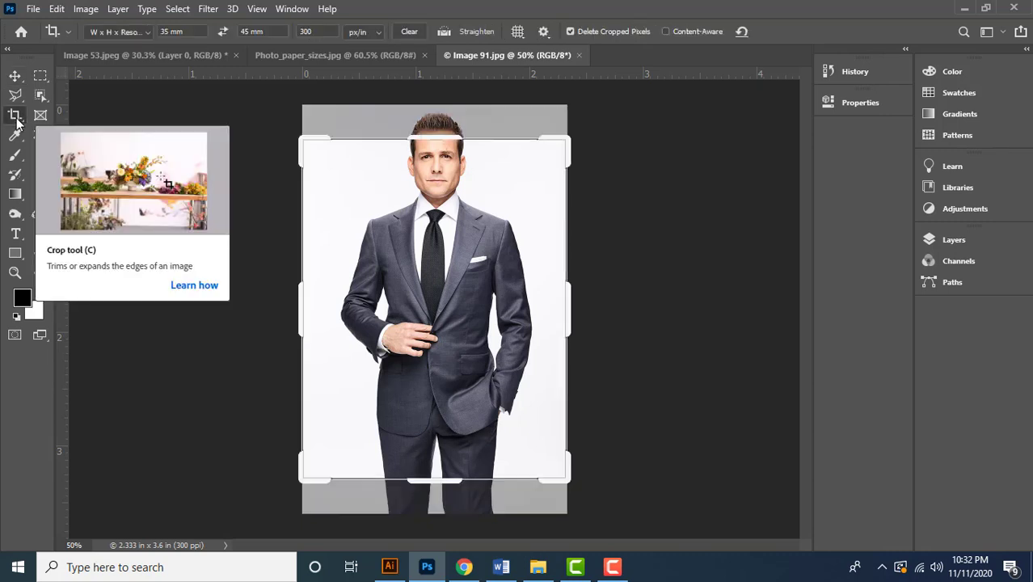
pyautogui.click(191, 32)
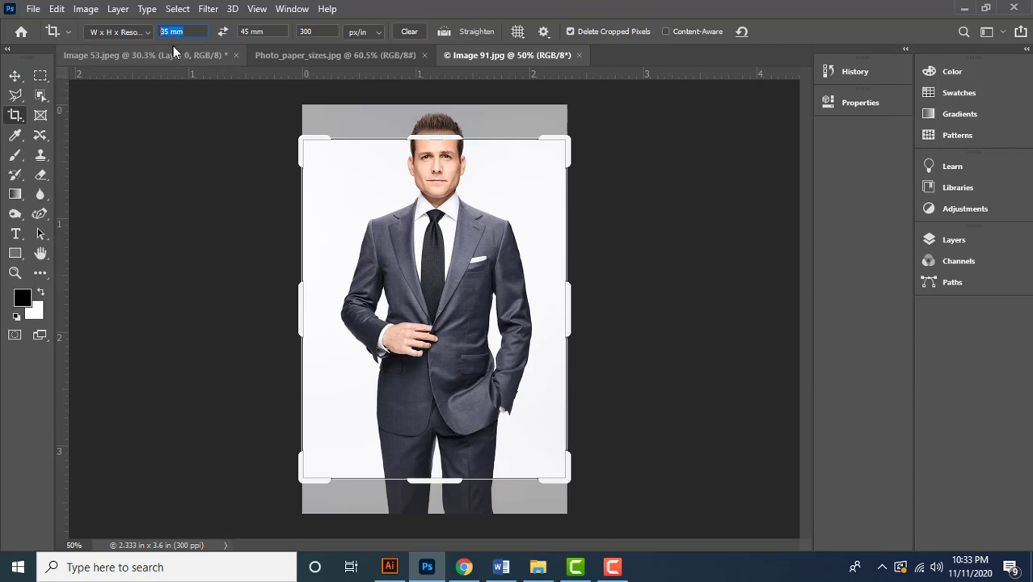
pyautogui.press('Tab')
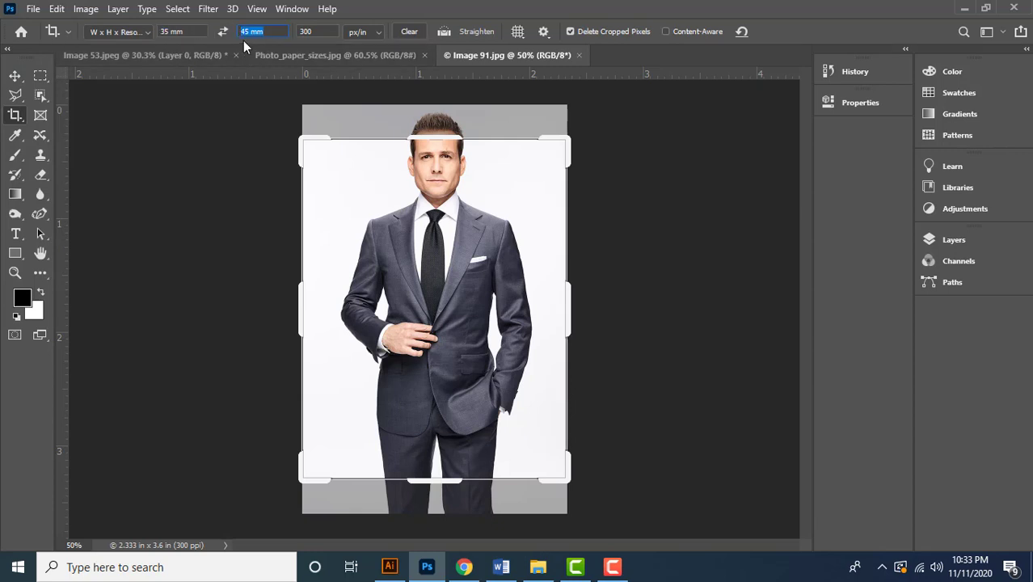
pyautogui.click(316, 31)
# Crop the photo tightly around the man's head and shoulders at 35 x 45 mm and view it at print size
pyautogui.moveTo(302, 141); pyautogui.dragTo(356, 208)
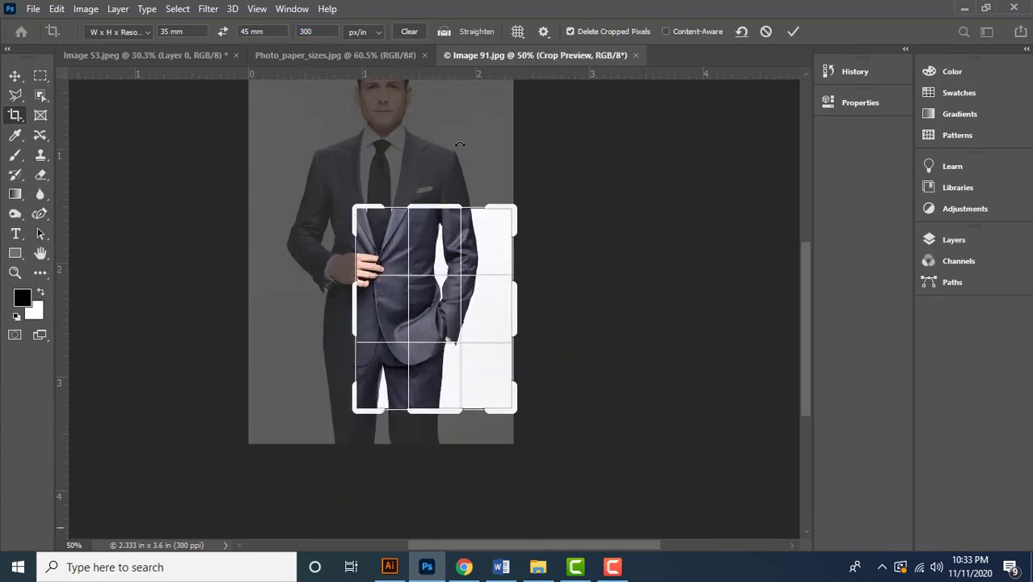
pyautogui.moveTo(446, 308); pyautogui.dragTo(494, 449)
pyautogui.moveTo(511, 414); pyautogui.dragTo(491, 379)
pyautogui.moveTo(441, 323)
pyautogui.mouseDown()
pyautogui.moveTo(426, 305)
pyautogui.moveTo(427, 318)
pyautogui.mouseUp()
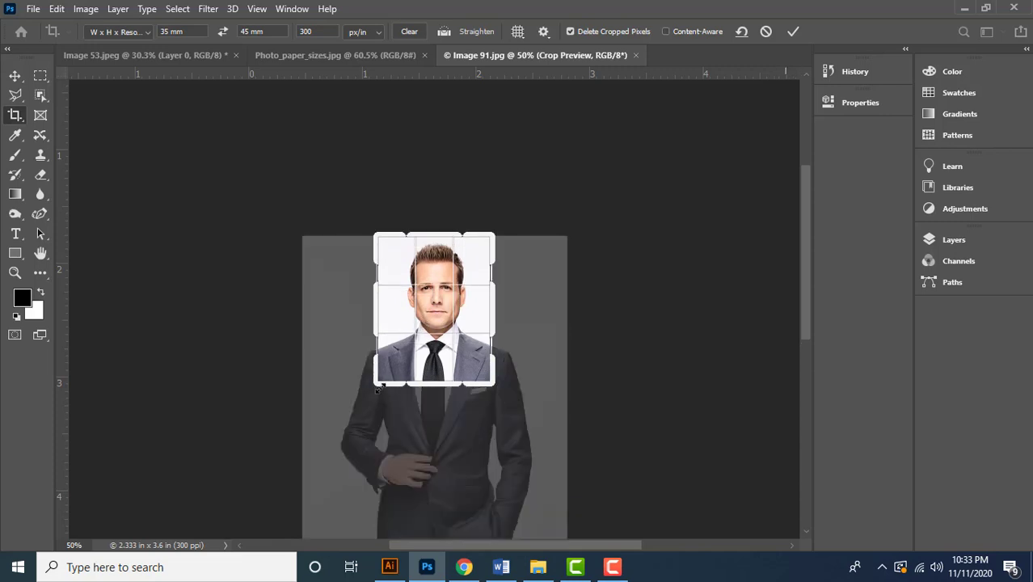
pyautogui.moveTo(379, 387); pyautogui.dragTo(385, 383)
pyautogui.moveTo(383, 383); pyautogui.dragTo(383, 384)
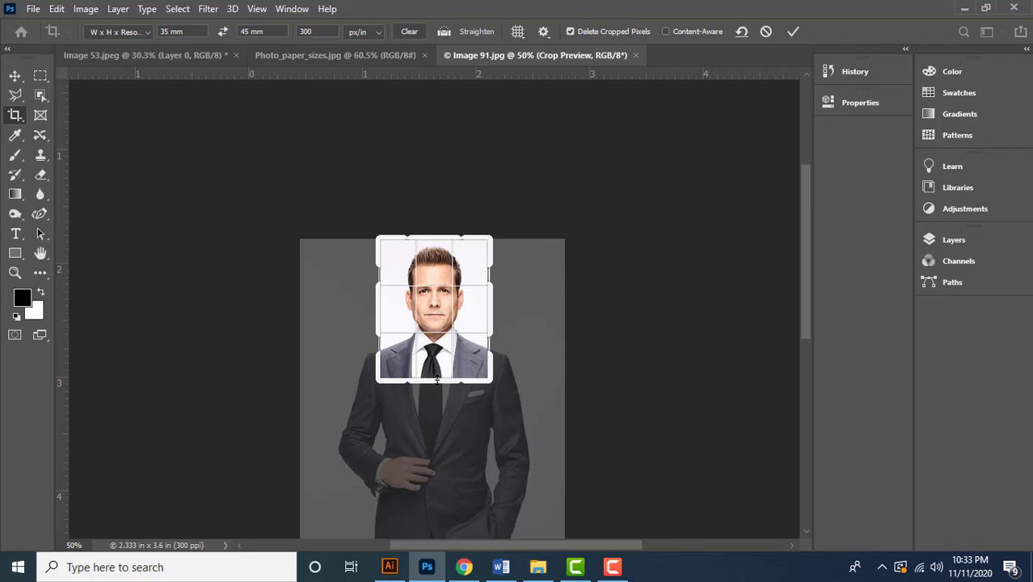
pyautogui.press('Return')
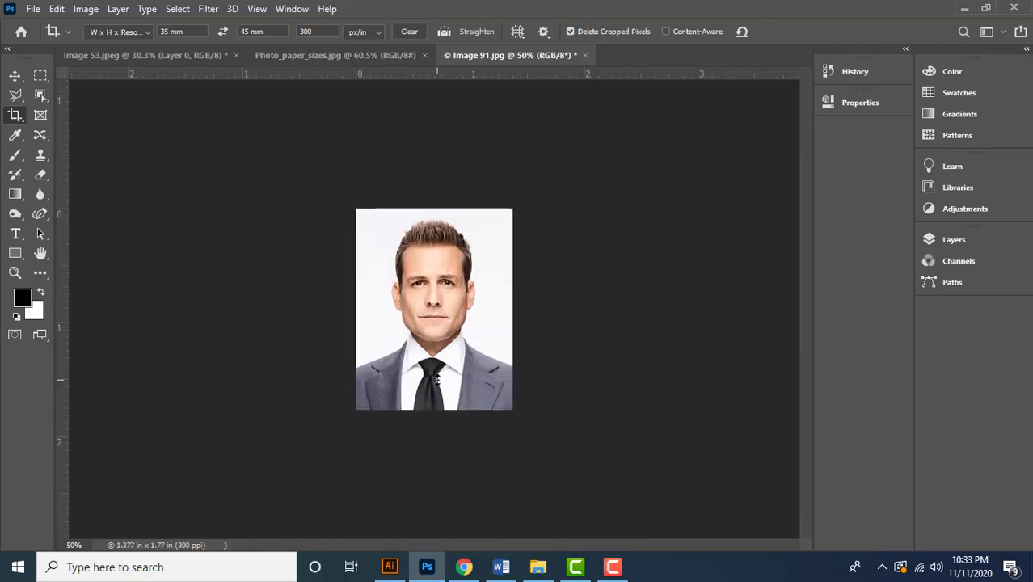
pyautogui.click(255, 11)
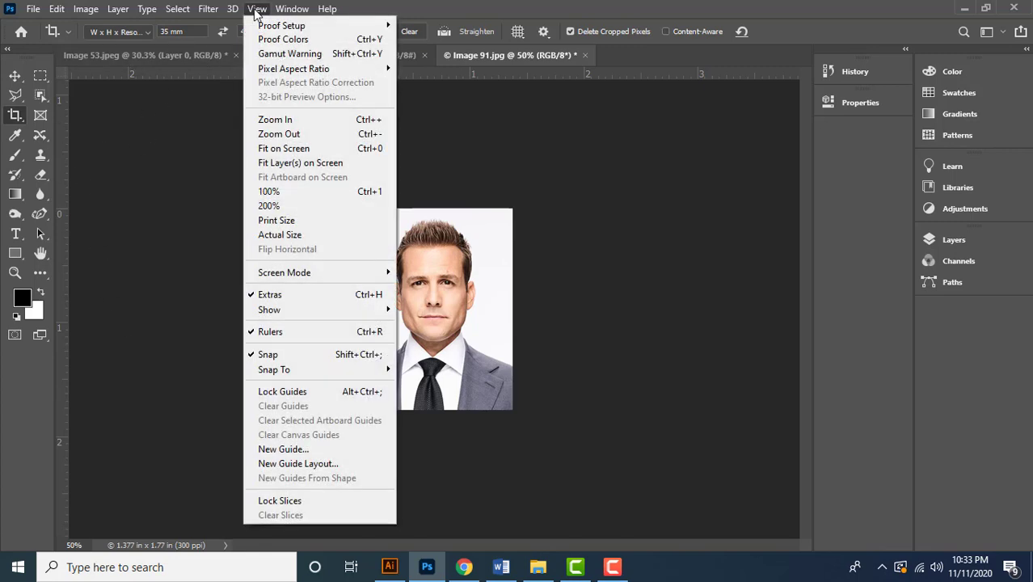
pyautogui.click(331, 227)
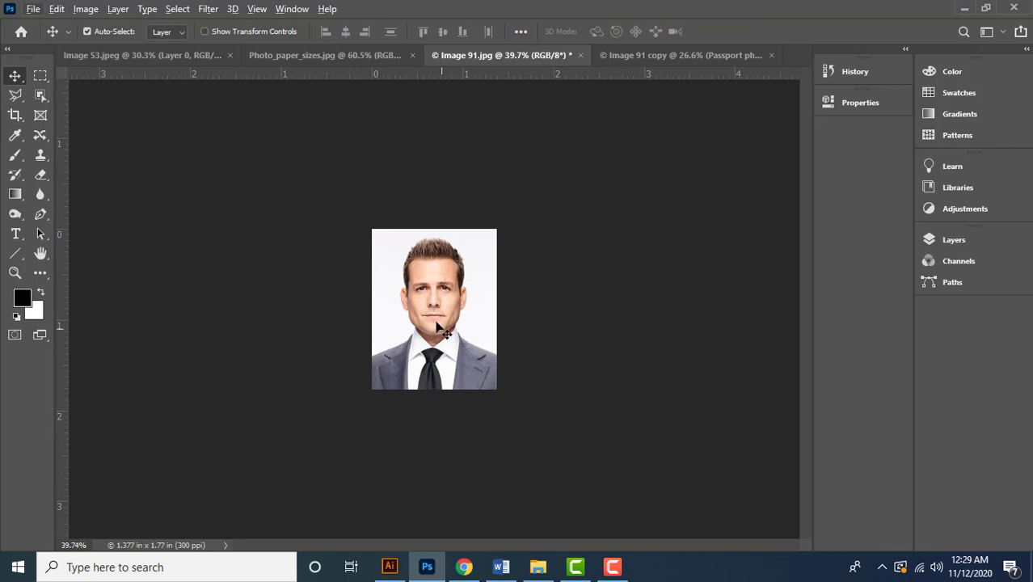
# Apply the Auto Color, Auto Contrast and Auto Tone corrections to the cropped portrait
pyautogui.scroll(5, 427, 305)
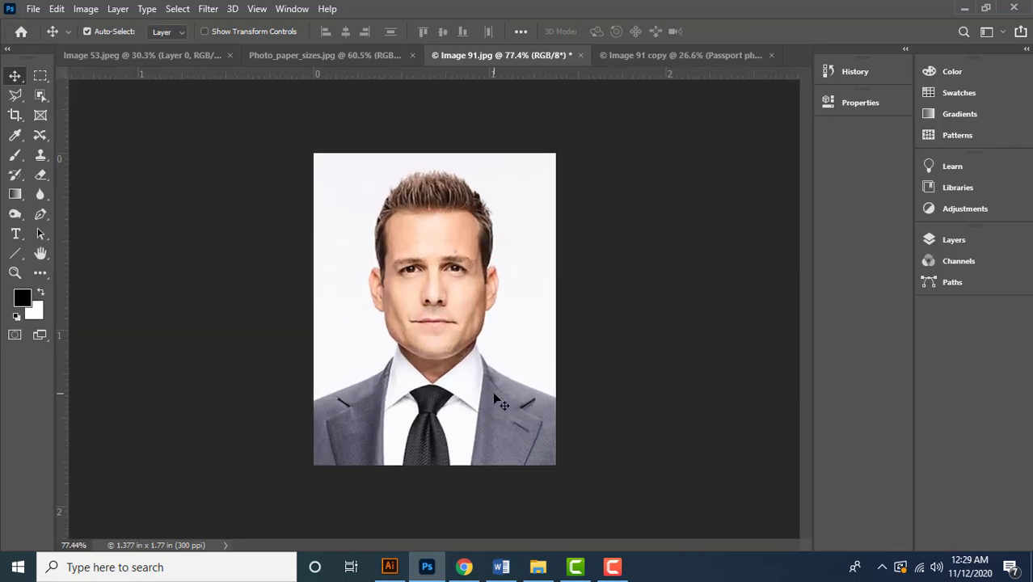
pyautogui.hotkey('ctrl', 'shift', 'b')
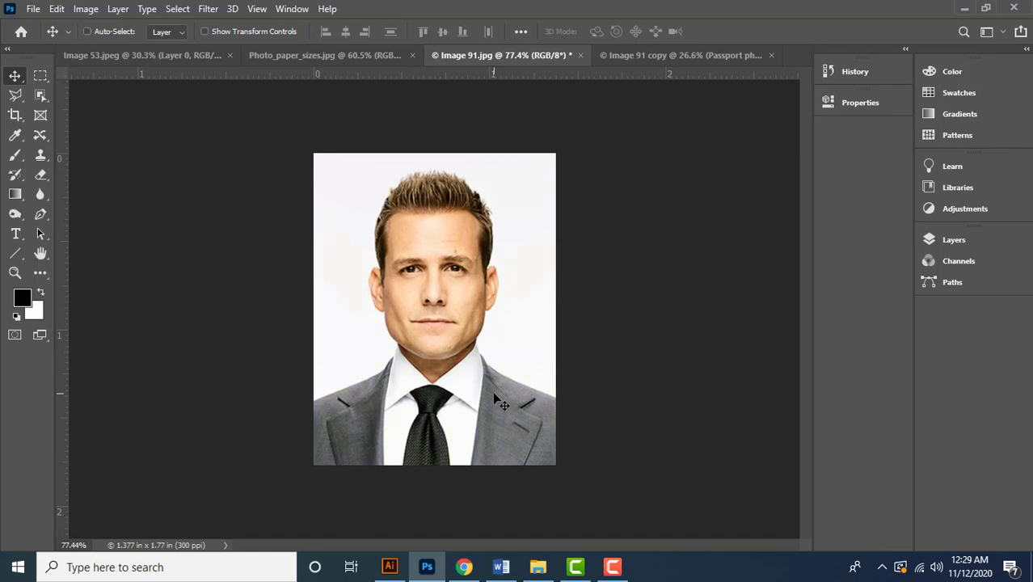
pyautogui.hotkey('ctrl', 'z')
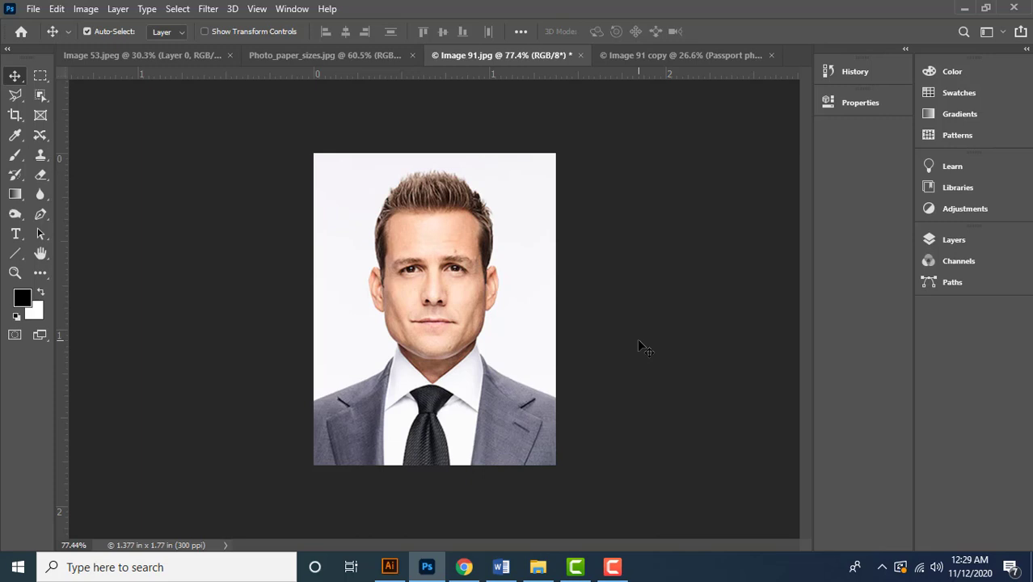
pyautogui.click(87, 9)
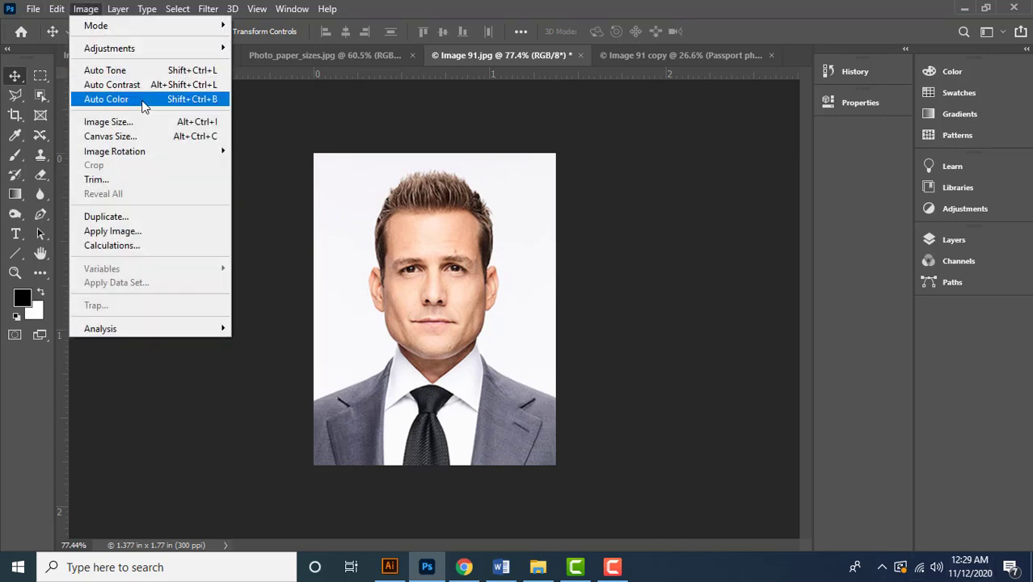
pyautogui.click(142, 101)
pyautogui.click(85, 9)
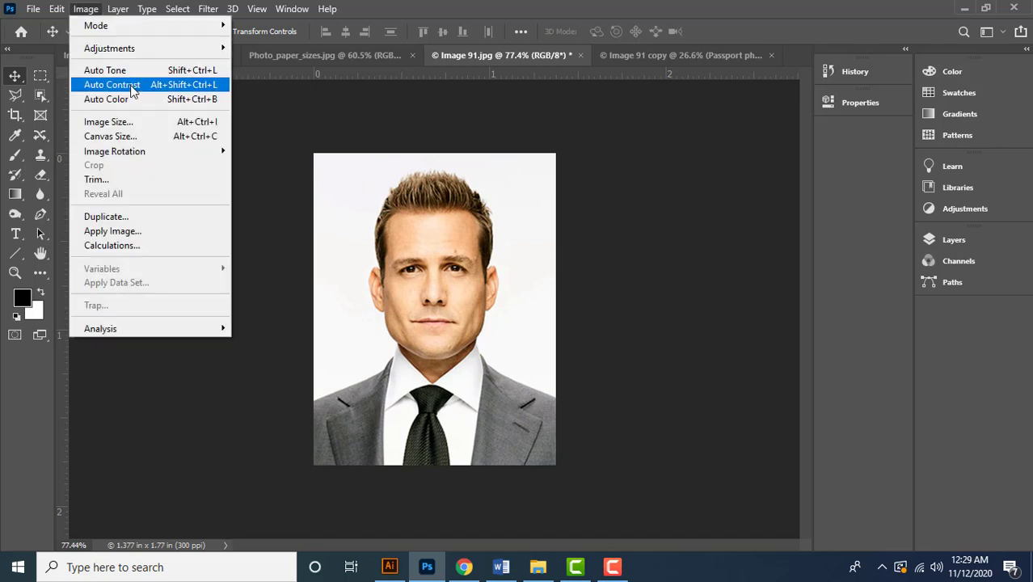
pyautogui.click(130, 83)
pyautogui.click(85, 9)
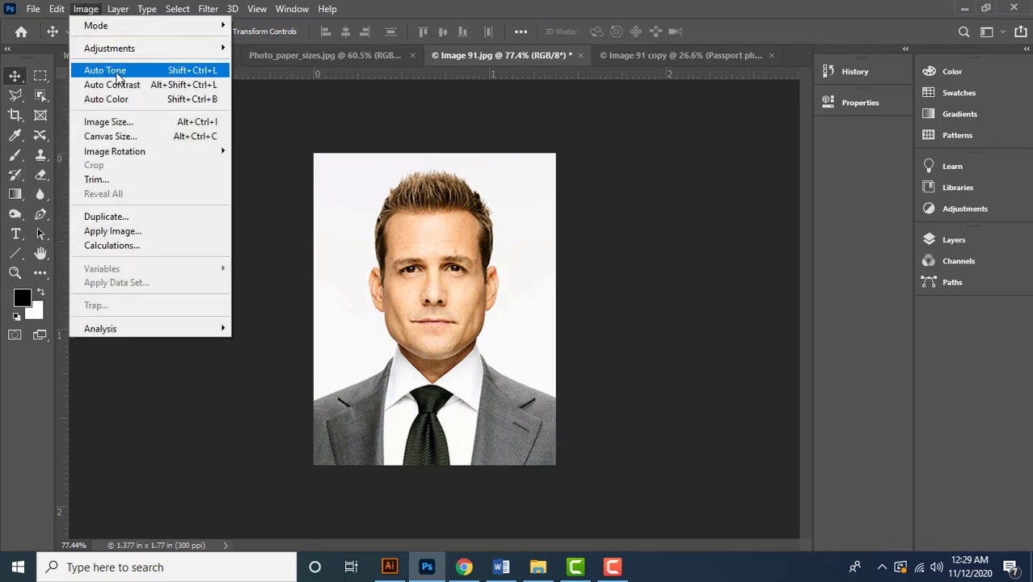
pyautogui.click(121, 69)
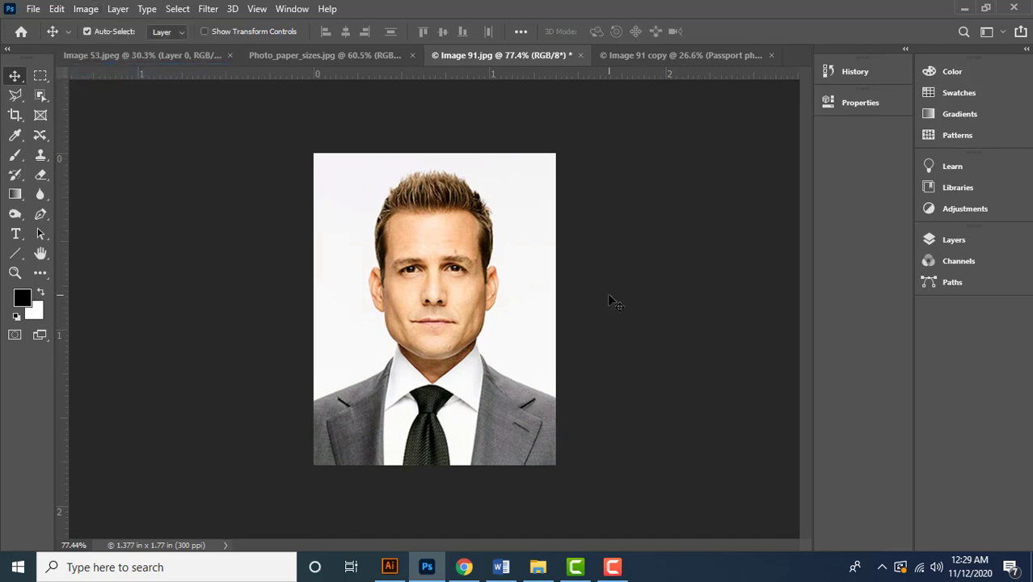
# Adjust the portrait's Levels, setting the white input level to 240 and the midtones to 0.86
pyautogui.hotkey('ctrl', 'l')
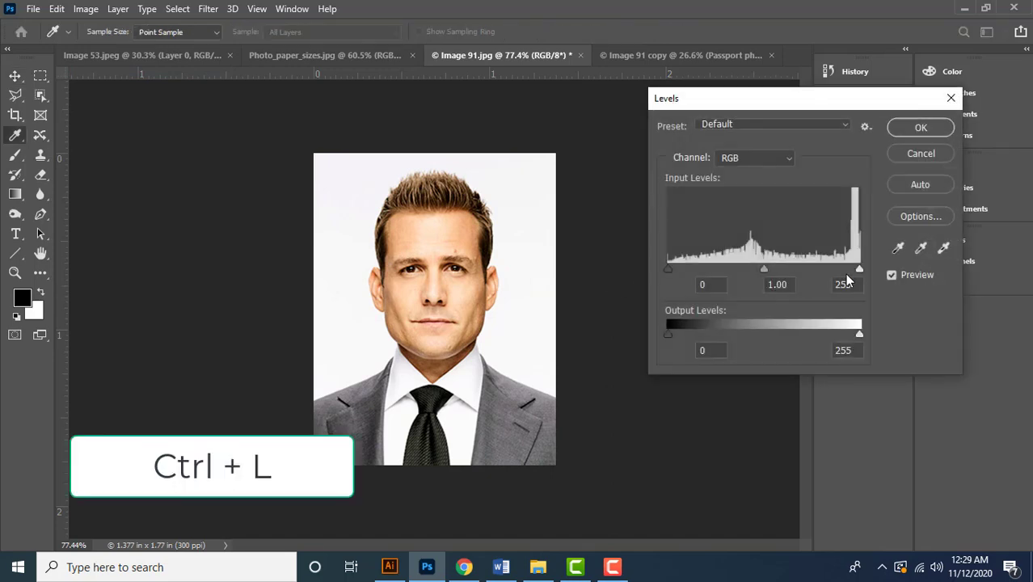
pyautogui.moveTo(856, 268); pyautogui.dragTo(848, 269)
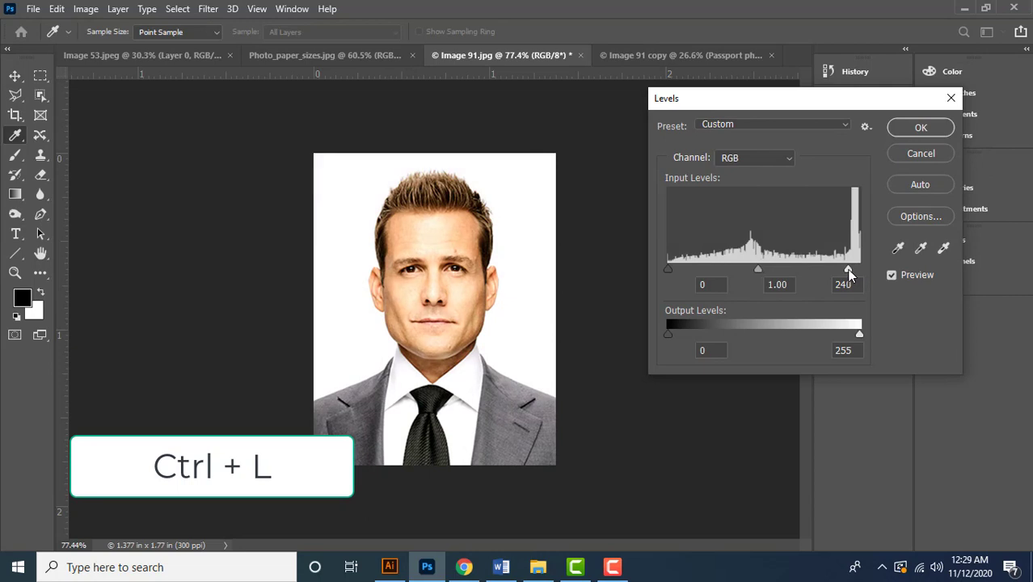
pyautogui.moveTo(760, 269); pyautogui.dragTo(768, 272)
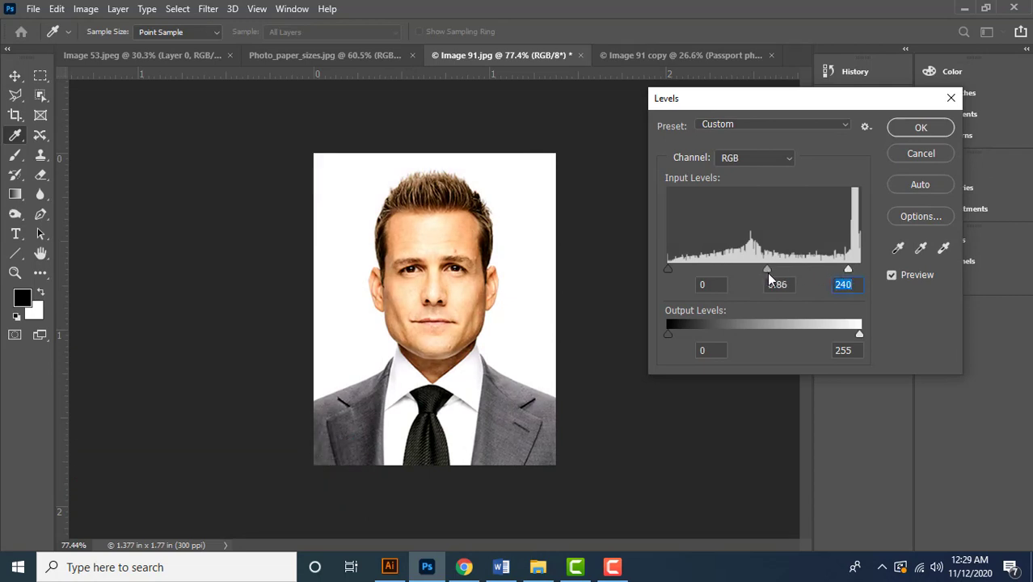
pyautogui.click(924, 130)
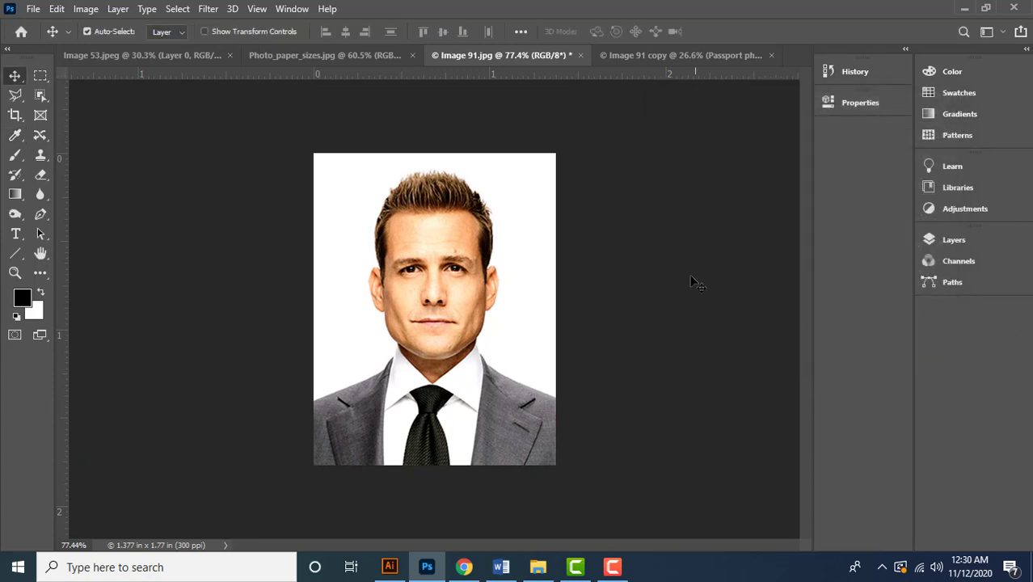
# Convert the locked Background of the portrait into a regular layer named Passport
pyautogui.click(954, 242)
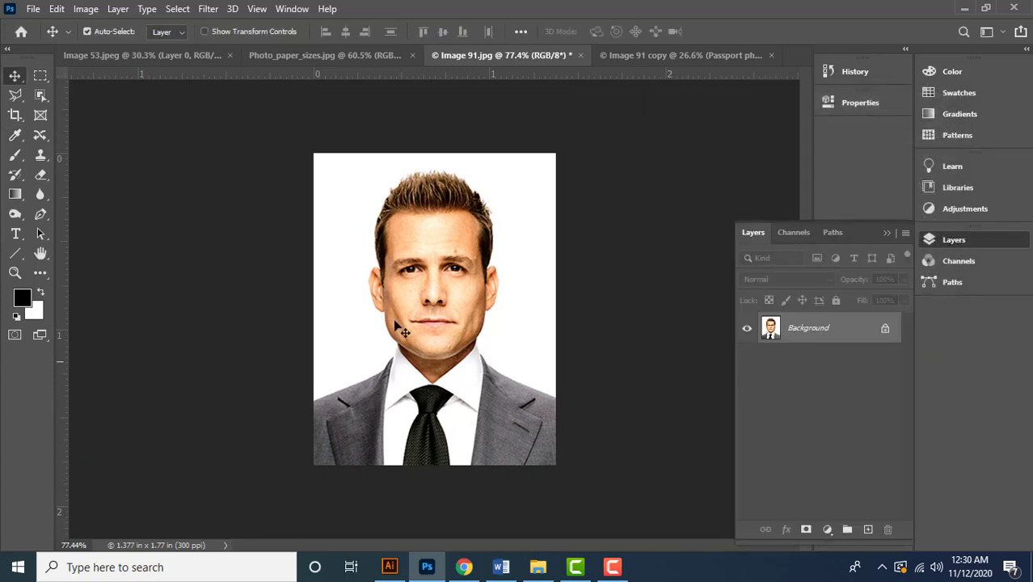
pyautogui.click(952, 243)
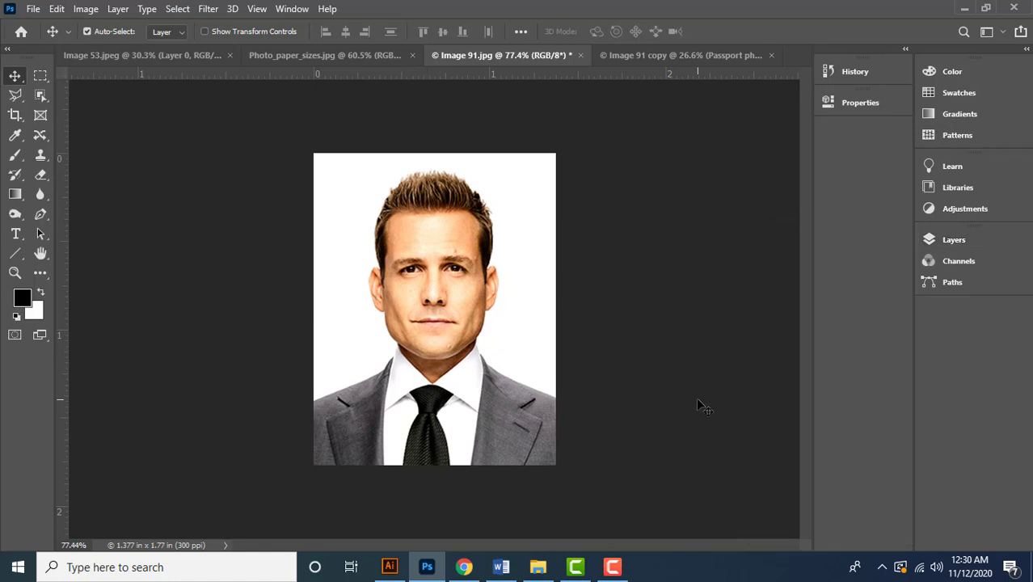
pyautogui.click(974, 247)
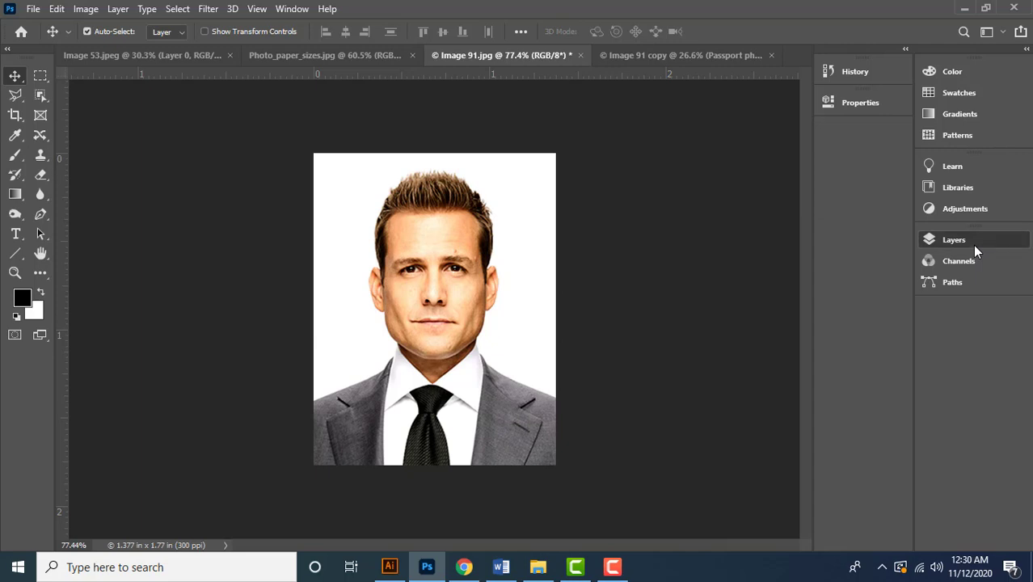
pyautogui.rightClick(808, 336)
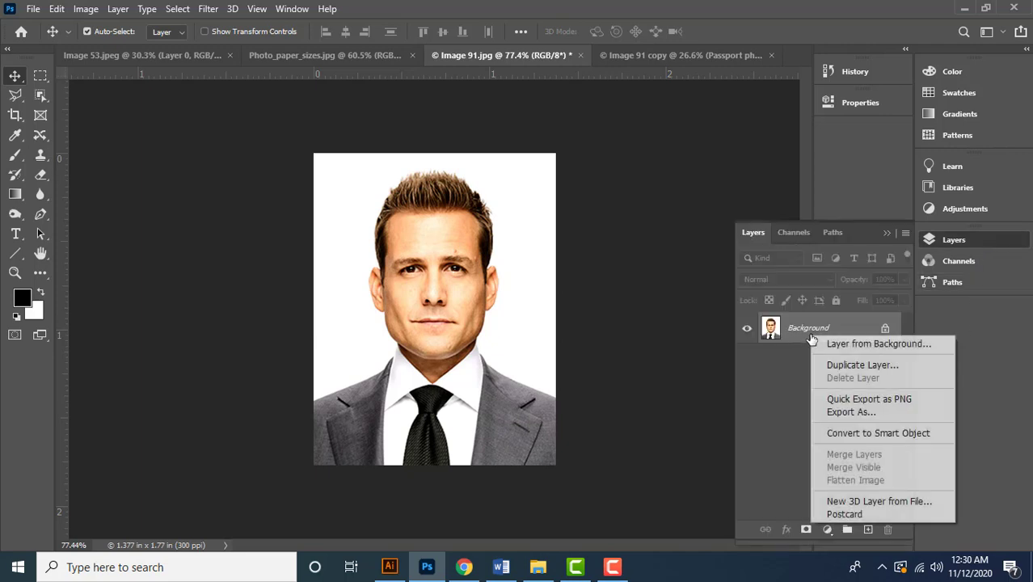
pyautogui.click(837, 348)
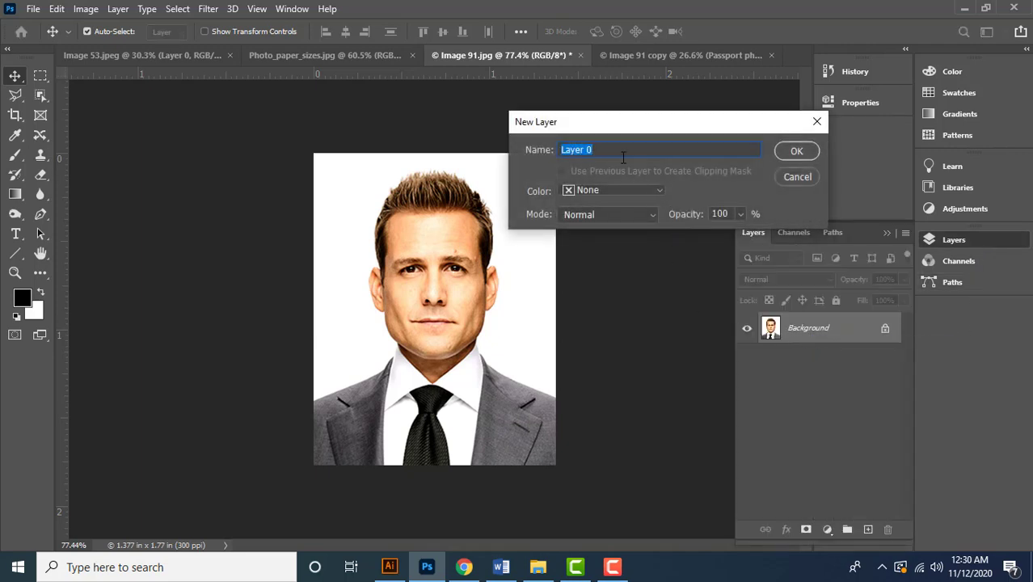
pyautogui.click(620, 152)
pyautogui.moveTo(619, 154); pyautogui.dragTo(559, 150)
pyautogui.write('Passport')
pyautogui.press('Return')
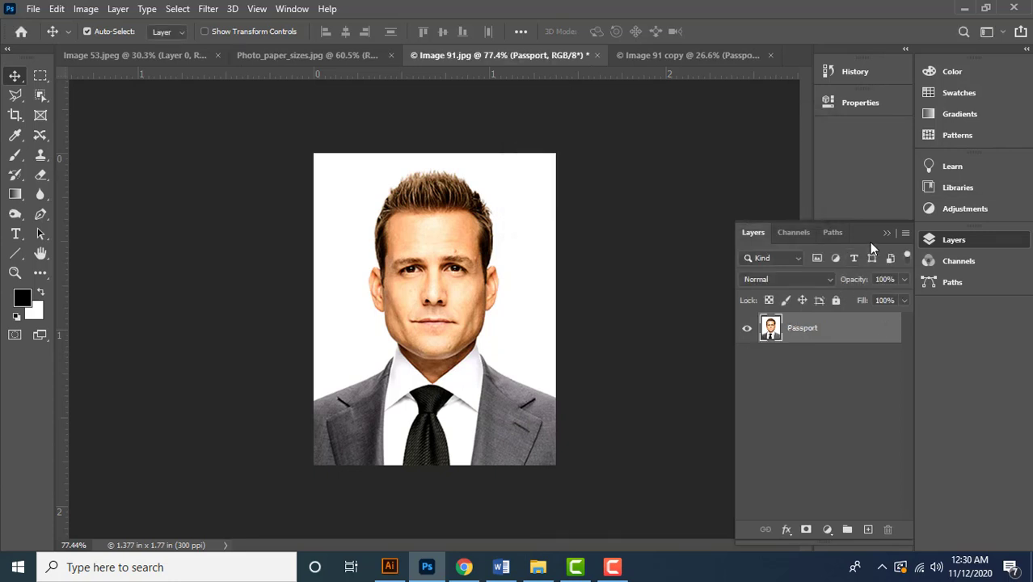
pyautogui.click(886, 234)
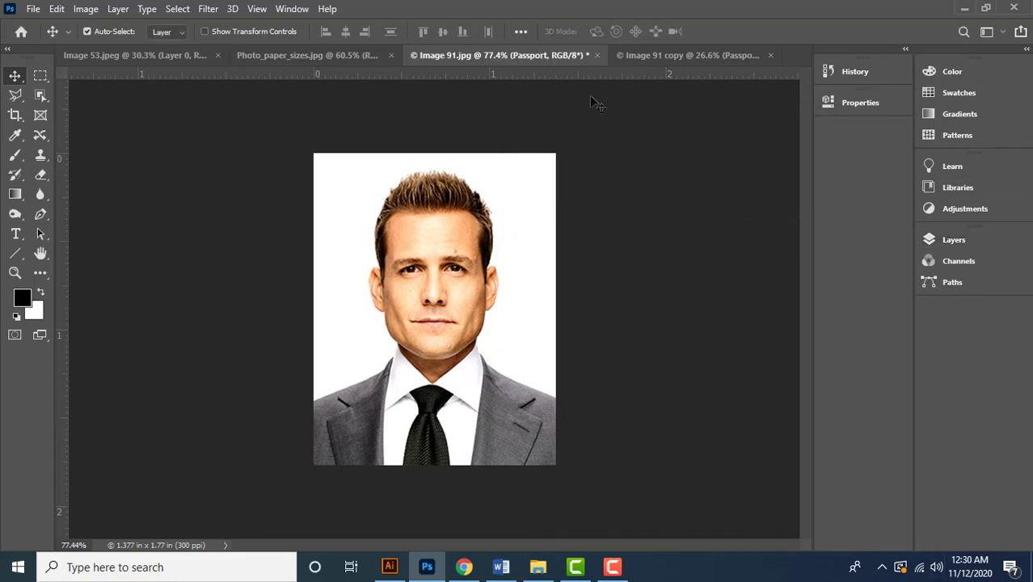
# Enlarge the portrait's canvas to 4 inches wide and 6 inches high, keeping the photo anchored at the center
pyautogui.scroll(-3, 465, 293)
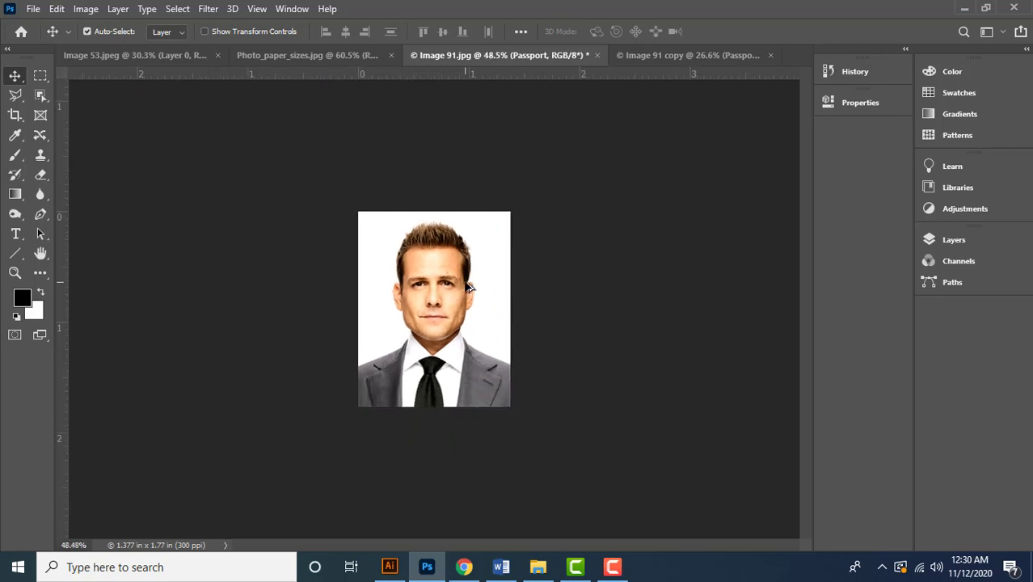
pyautogui.scroll(1, 448, 316)
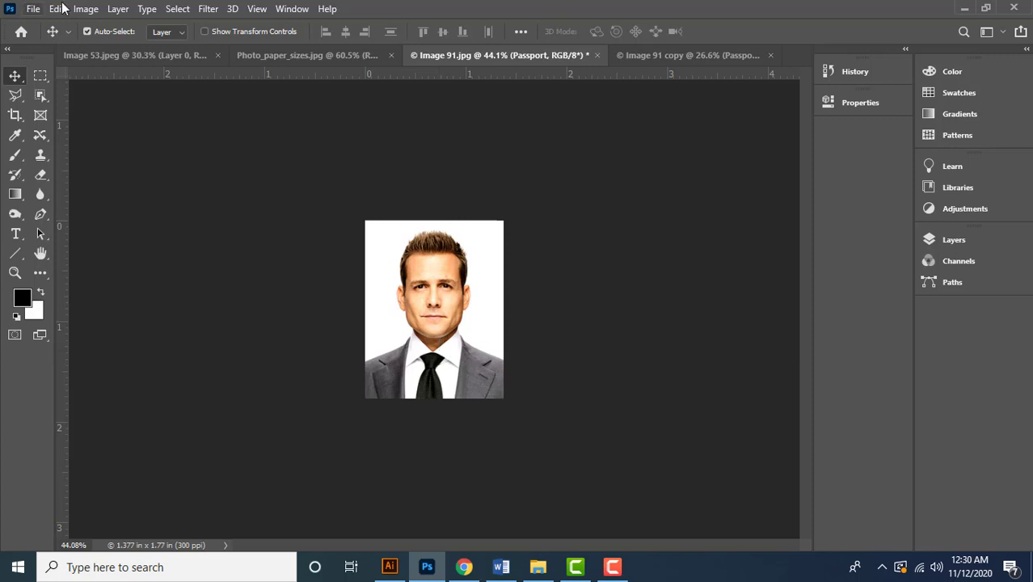
pyautogui.click(89, 9)
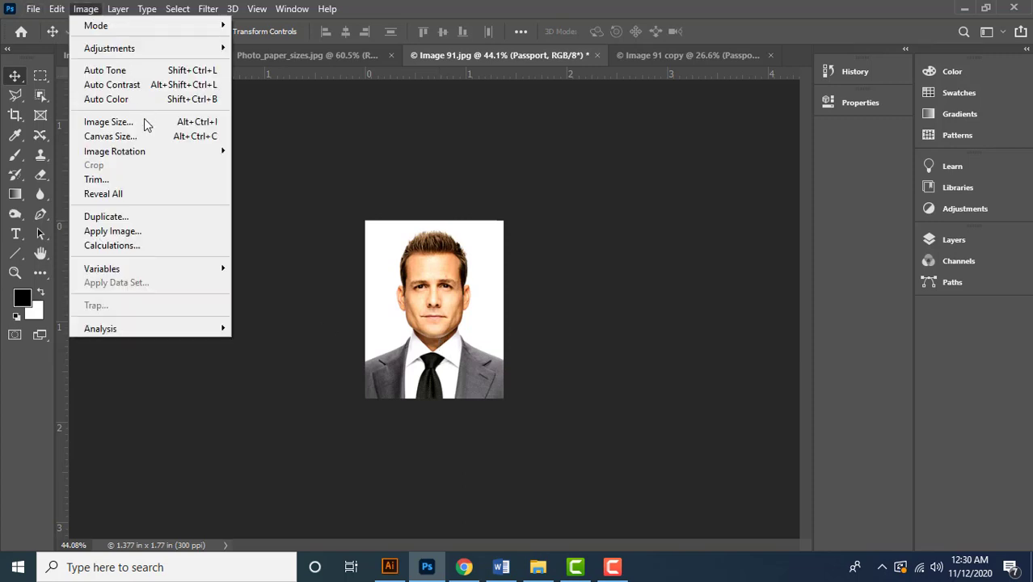
pyautogui.click(159, 138)
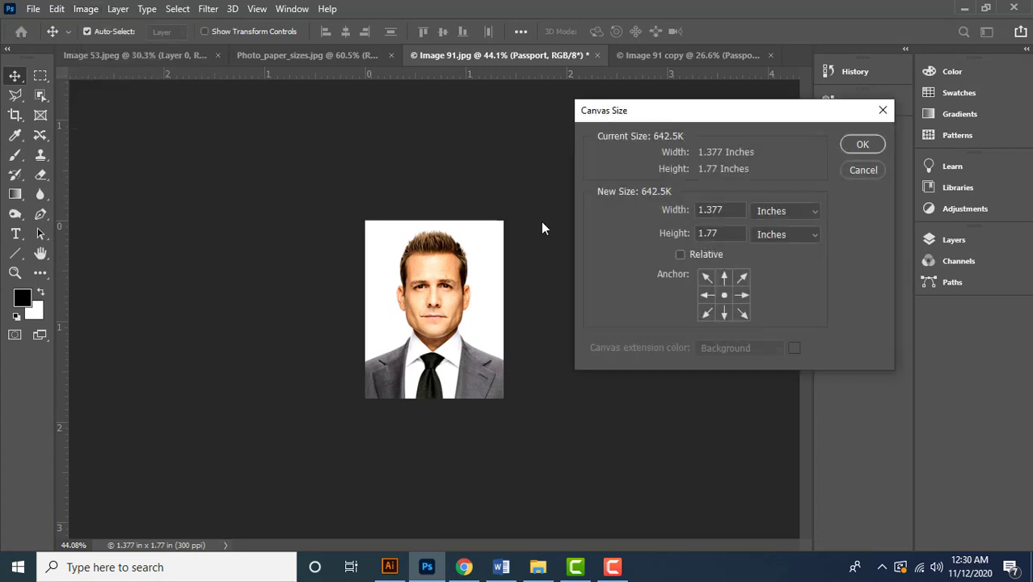
pyautogui.moveTo(725, 117); pyautogui.dragTo(714, 117)
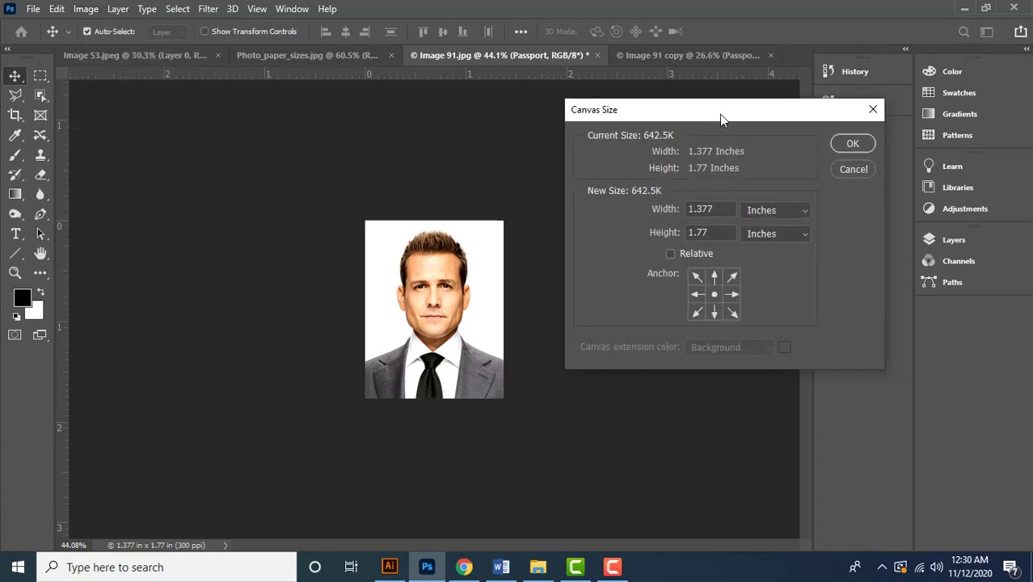
pyautogui.click(670, 254)
pyautogui.click(670, 255)
pyautogui.click(753, 214)
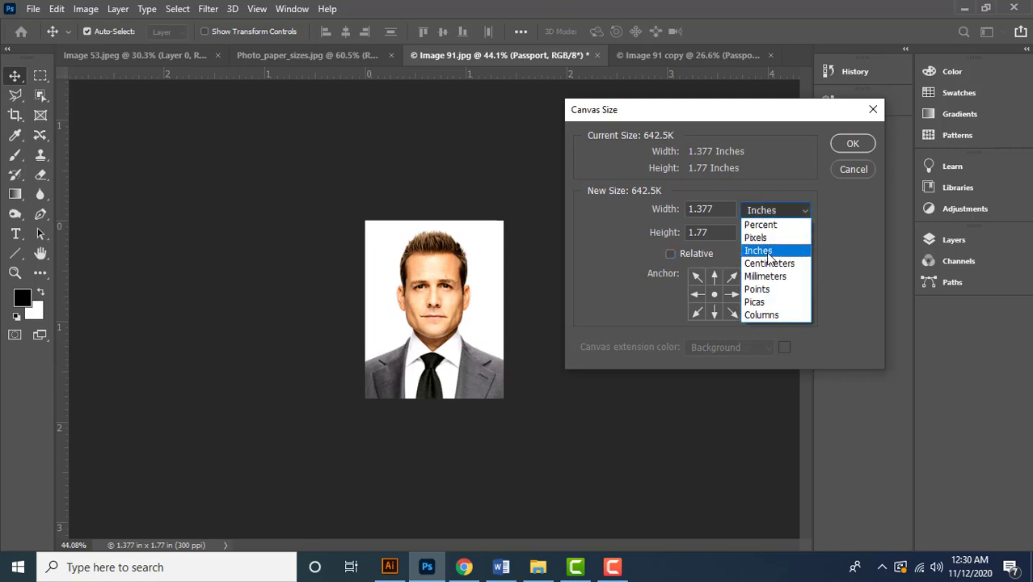
pyautogui.click(775, 252)
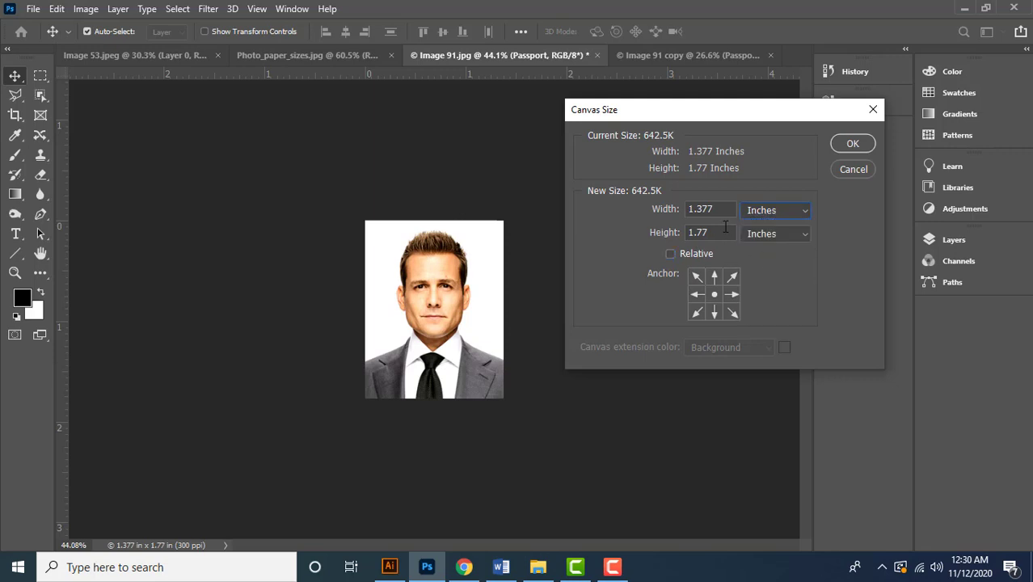
pyautogui.moveTo(700, 211); pyautogui.dragTo(653, 212)
pyautogui.write('4')
pyautogui.moveTo(722, 232); pyautogui.dragTo(658, 234)
pyautogui.write('6')
pyautogui.click(850, 147)
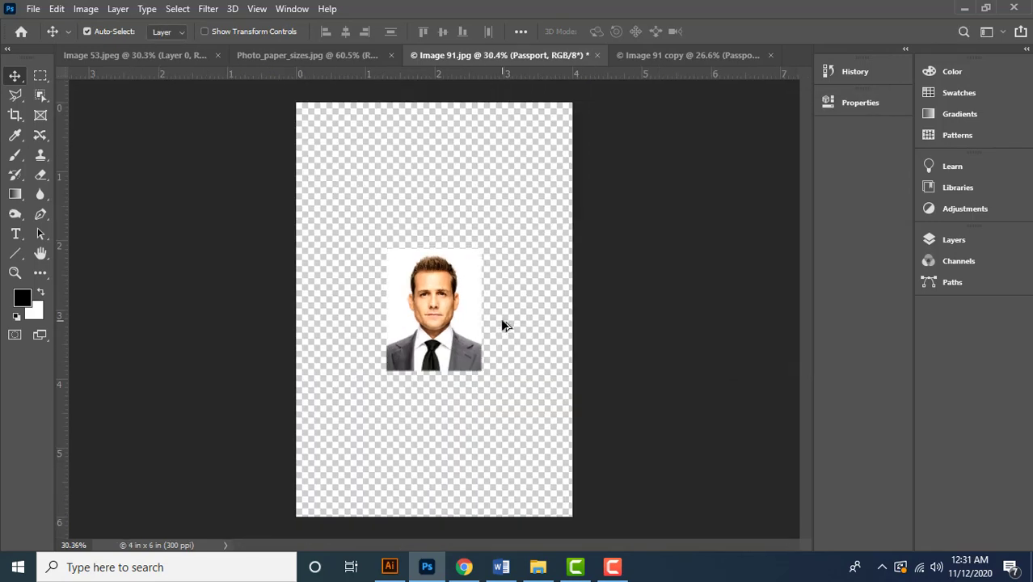
# Move the portrait to the upper left area of the enlarged canvas, leaving a margin at the edges
pyautogui.moveTo(441, 339); pyautogui.dragTo(387, 233)
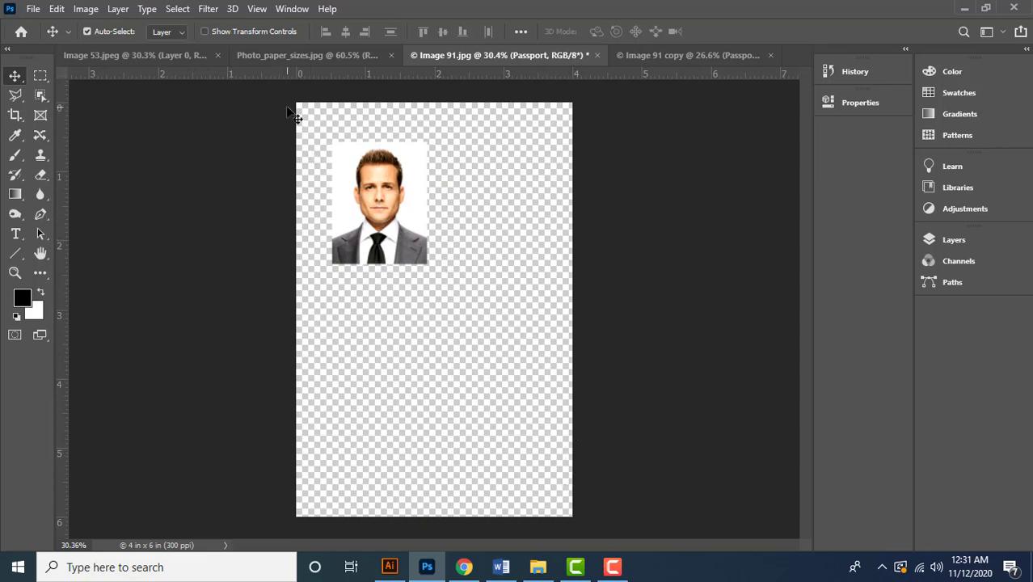
pyautogui.moveTo(403, 221)
pyautogui.mouseDown()
pyautogui.moveTo(399, 207)
pyautogui.moveTo(401, 220)
pyautogui.mouseUp()
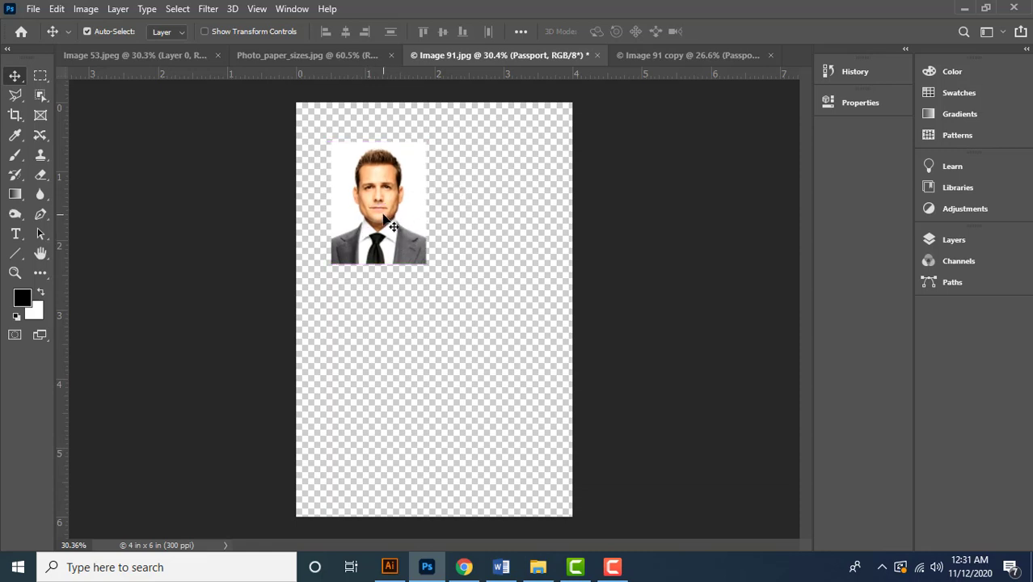
pyautogui.moveTo(385, 219); pyautogui.dragTo(392, 217)
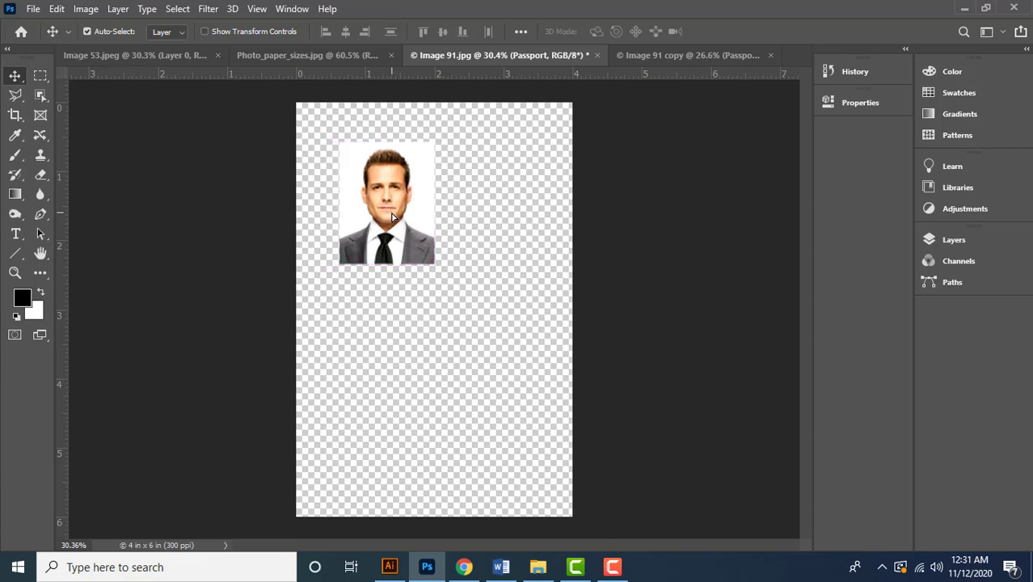
# Check the snapping options for guides, layers and document bounds
pyautogui.click(259, 10)
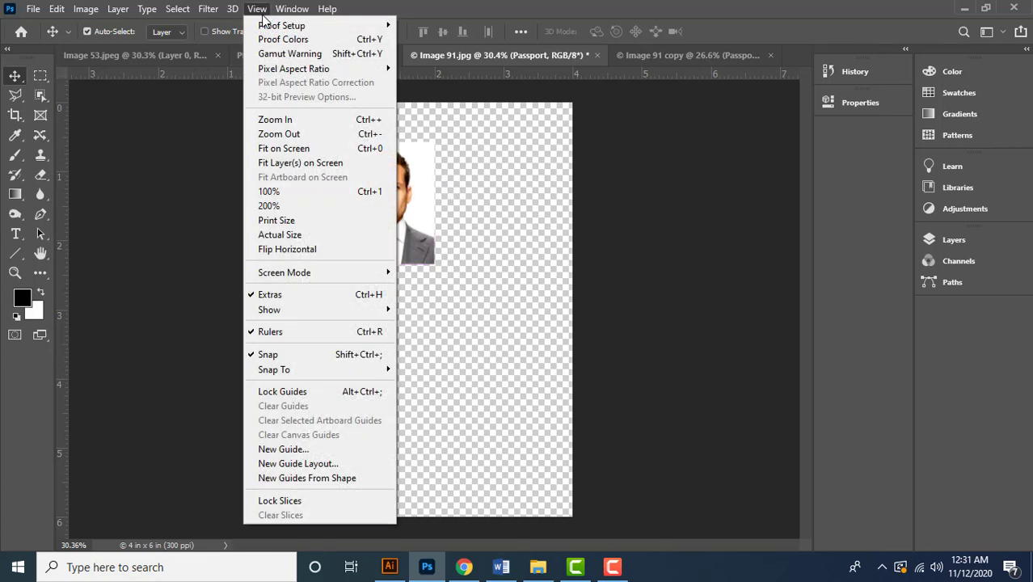
pyautogui.moveTo(314, 312)
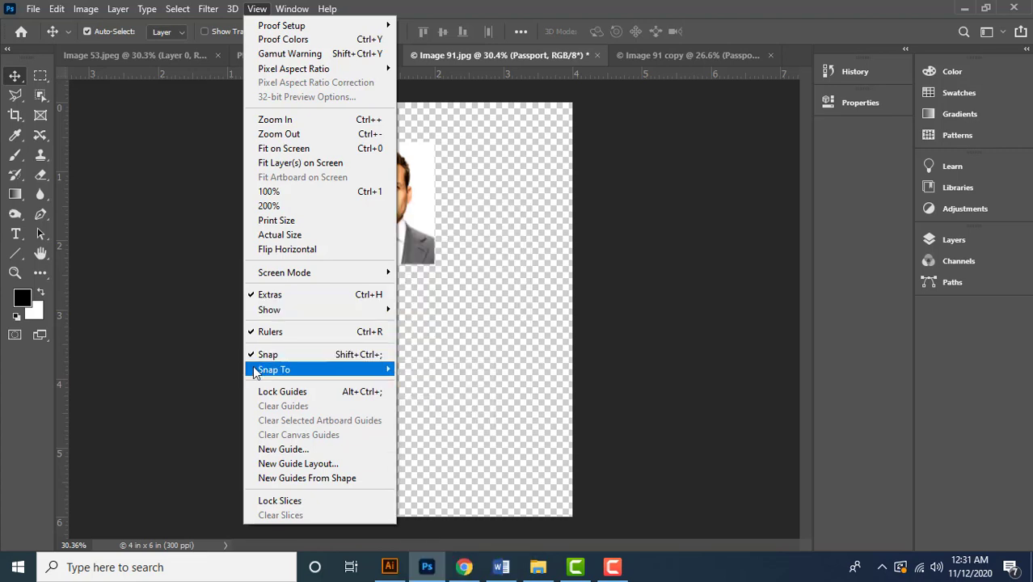
pyautogui.moveTo(255, 372)
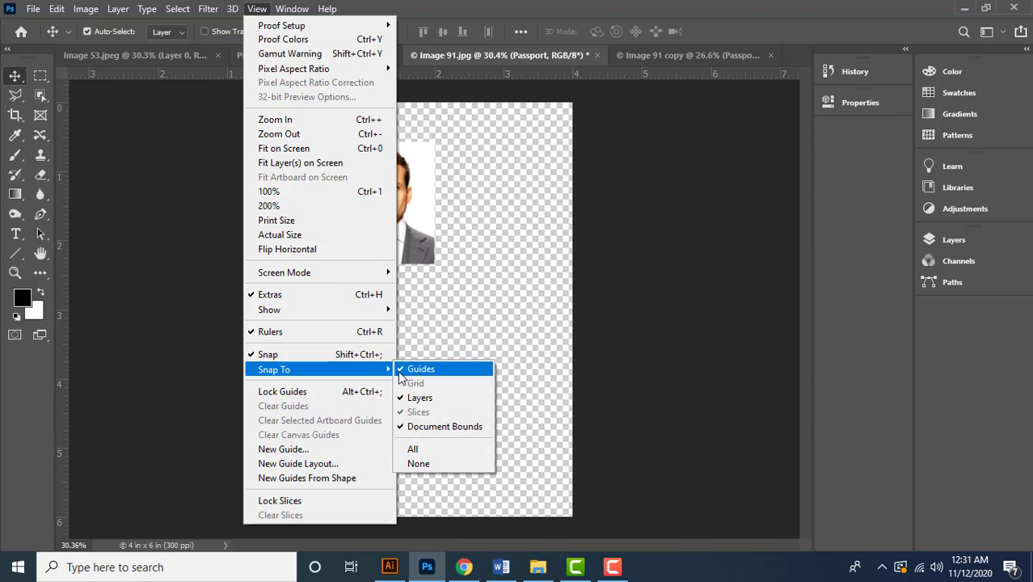
pyautogui.click(531, 232)
# Duplicate the portrait flush beside the original, and duplicate the pair directly below to form a two-by-two grid
pyautogui.scroll(1, 400, 172)
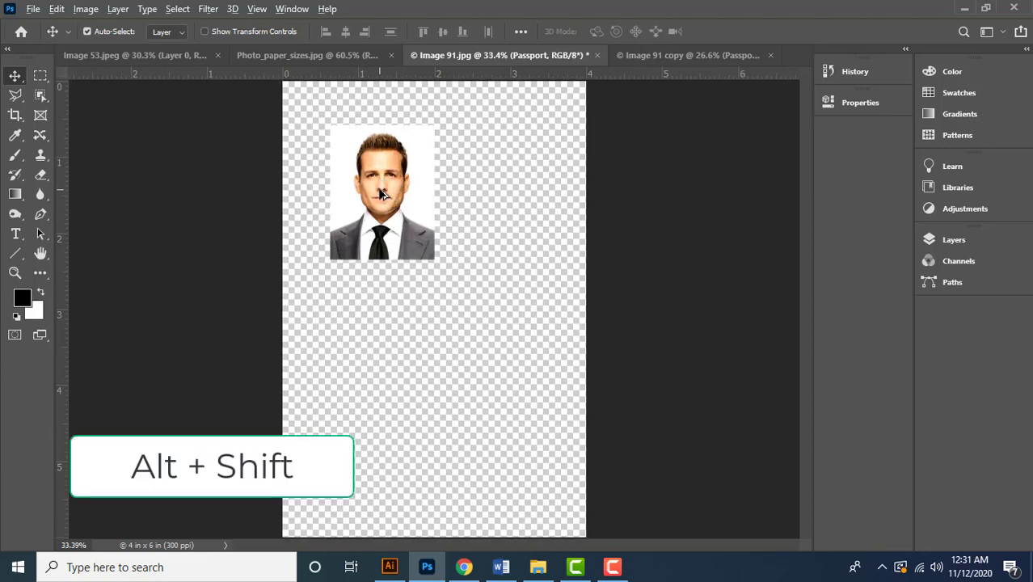
pyautogui.moveTo(381, 192); pyautogui.dragTo(478, 193)
pyautogui.scroll(-1, 506, 240)
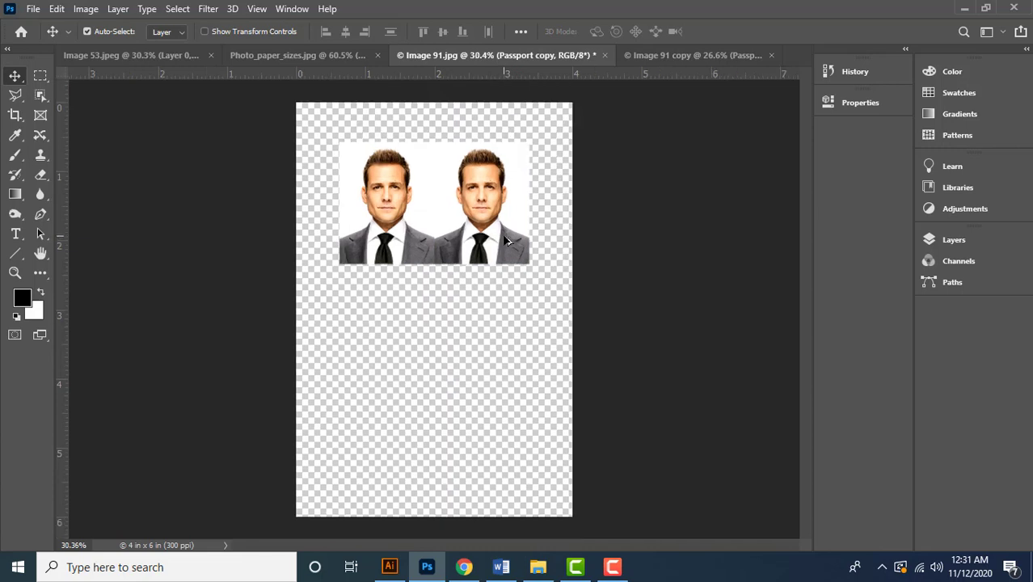
pyautogui.press('m')
pyautogui.moveTo(316, 120); pyautogui.dragTo(502, 216)
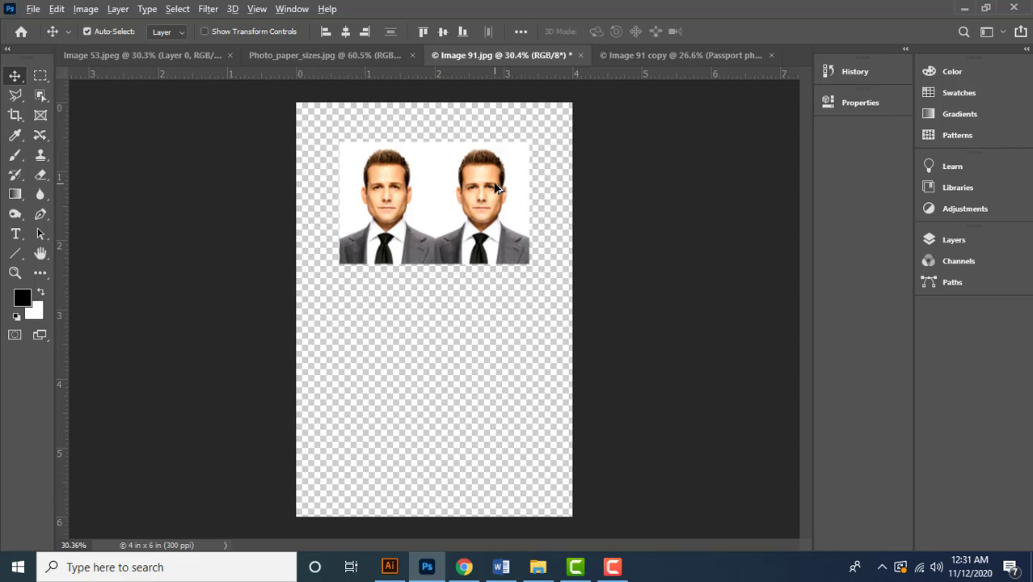
pyautogui.moveTo(496, 187); pyautogui.dragTo(497, 311)
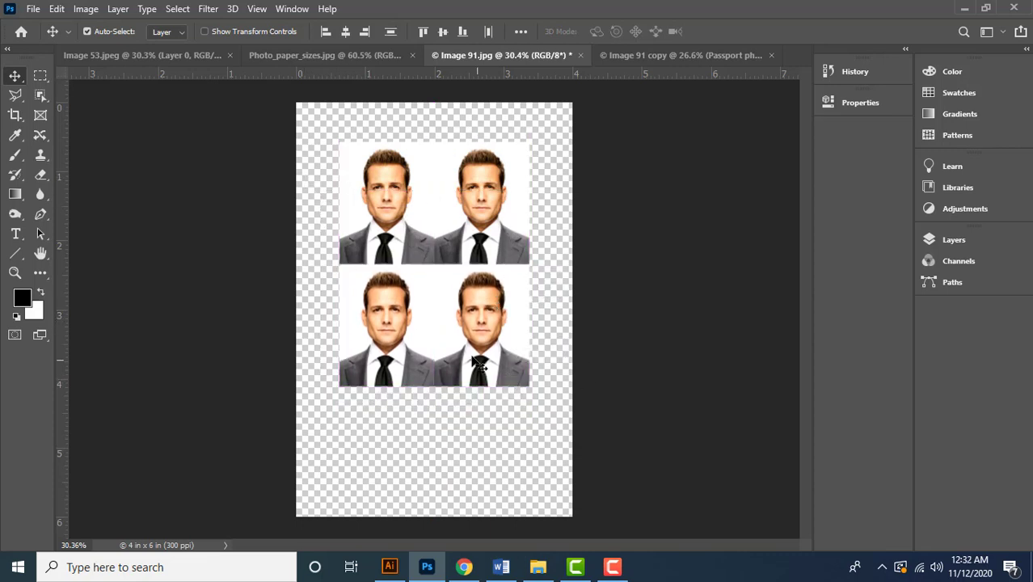
# Select all four portrait layers and shift the block slightly left to center it horizontally on the canvas
pyautogui.click(954, 239)
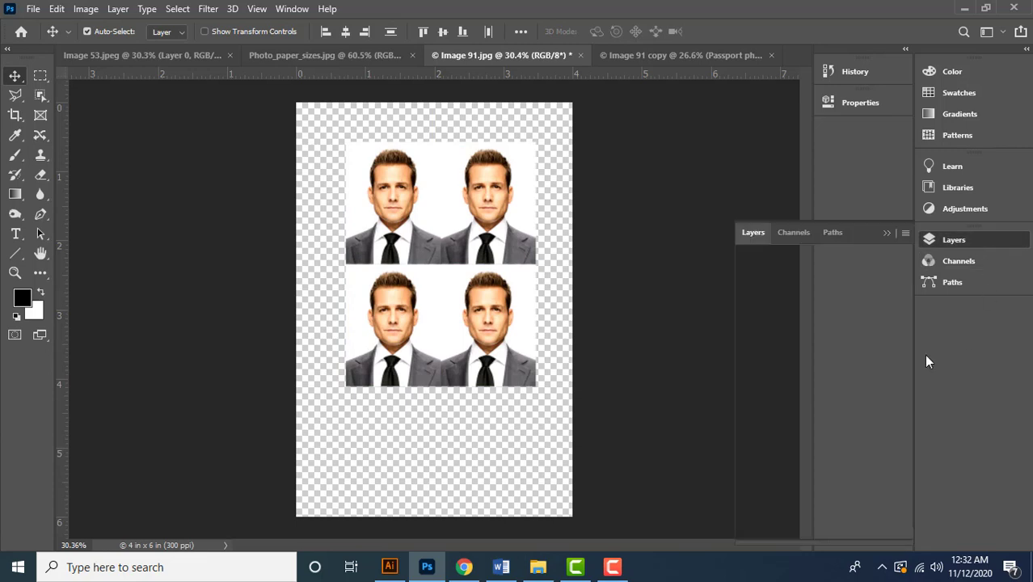
pyautogui.click(818, 332)
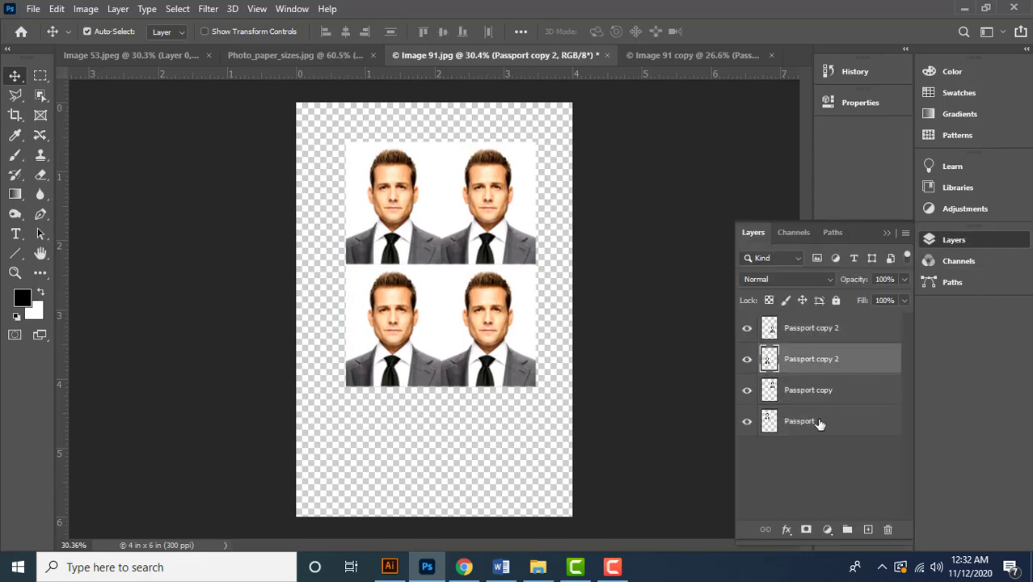
pyautogui.click(818, 422)
pyautogui.moveTo(325, 138); pyautogui.dragTo(528, 397)
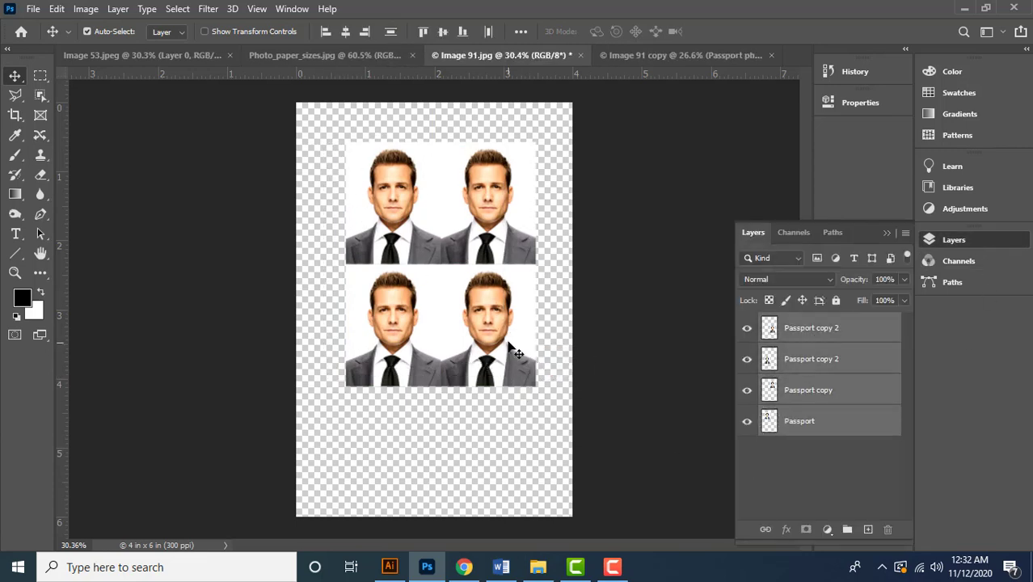
pyautogui.moveTo(509, 348); pyautogui.dragTo(503, 348)
pyautogui.click(552, 455)
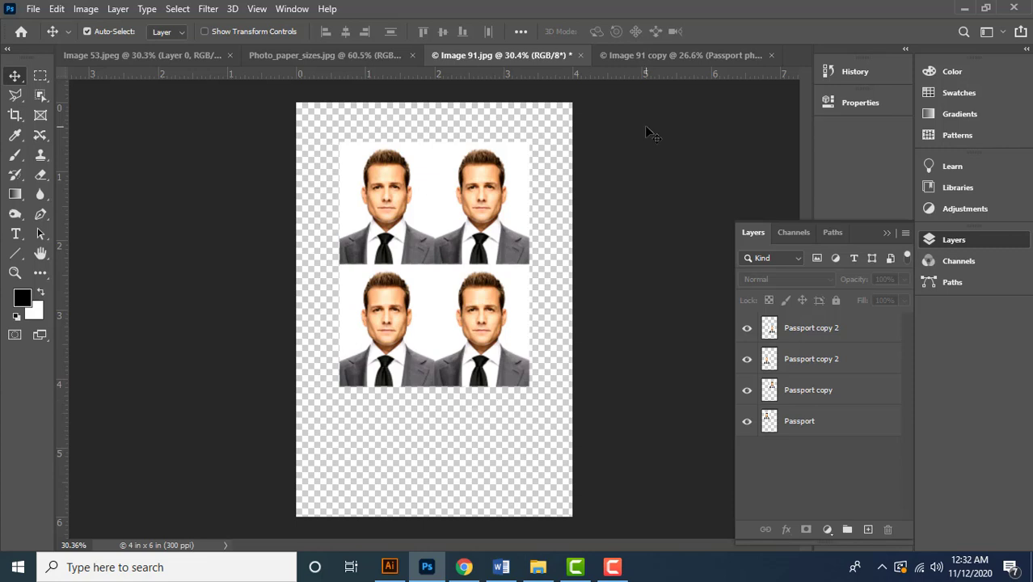
# Examine the crop marks around the finished four-photo layout in Image 91 copy, and return to Image 91.jpg
pyautogui.click(650, 55)
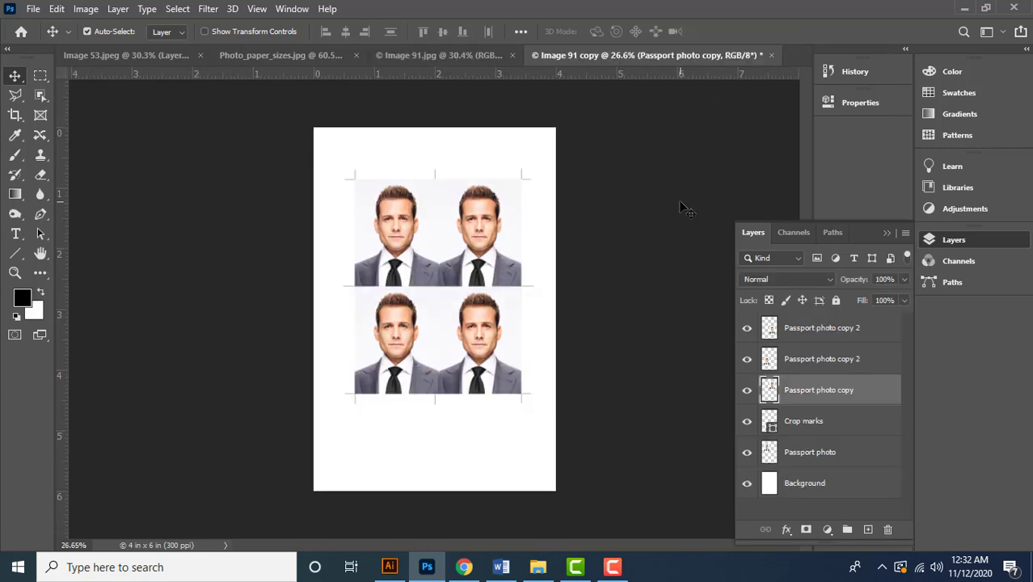
pyautogui.scroll(2, 477, 244)
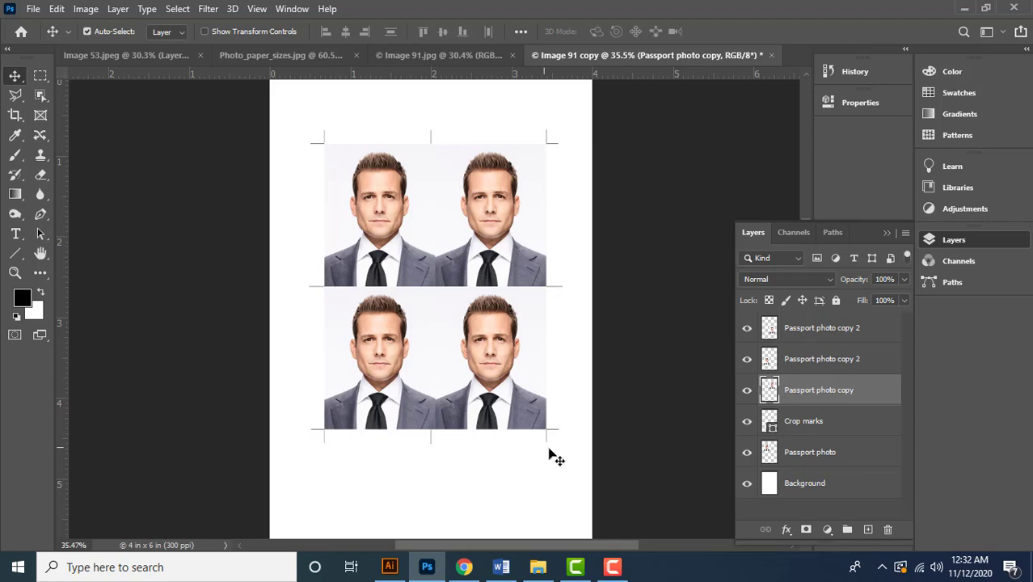
pyautogui.click(475, 49)
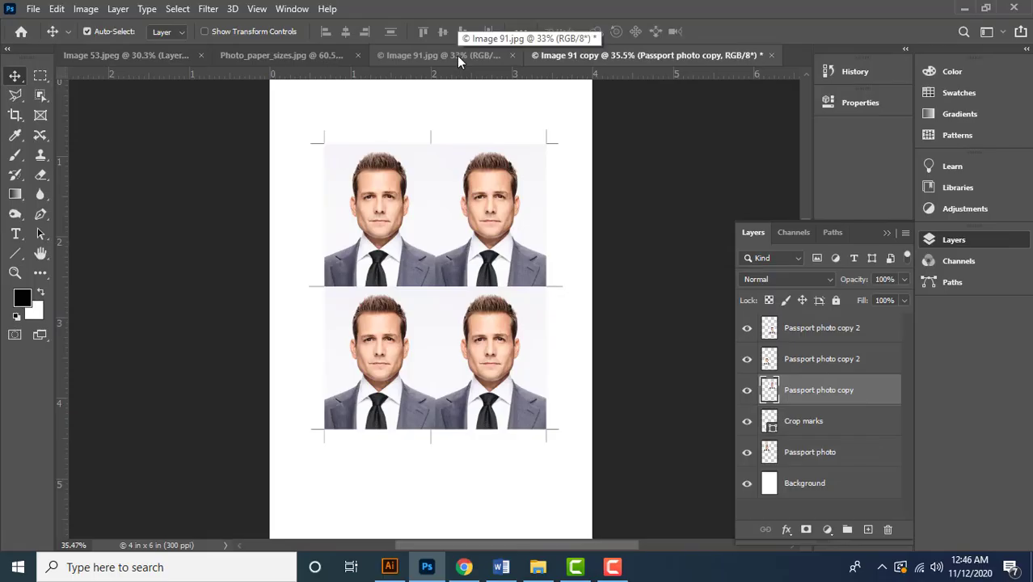
pyautogui.click(457, 55)
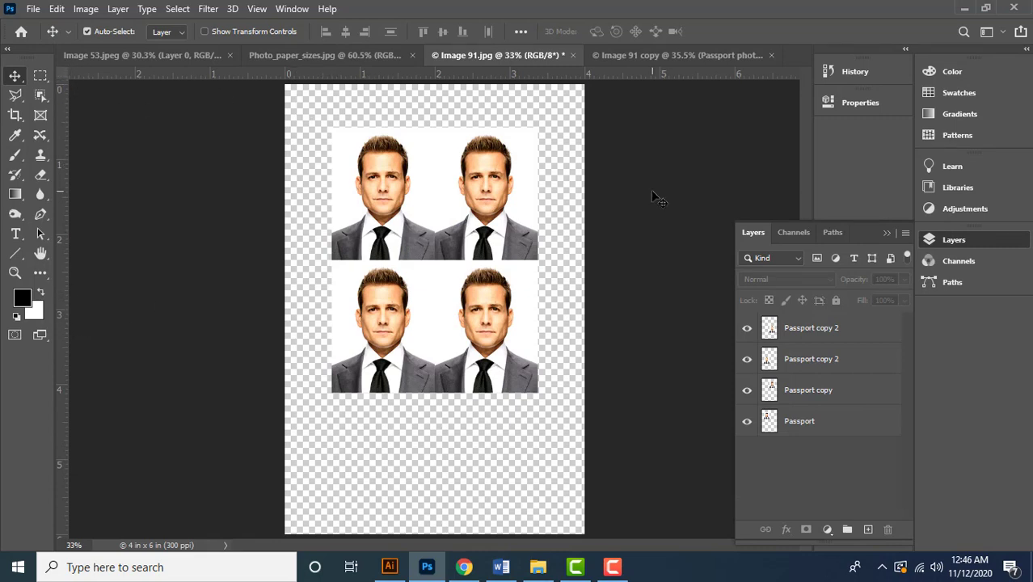
# Select the four portraits and place three vertical and three horizontal guides along the outer and shared edges of the photo grid
pyautogui.hotkey('ctrl', 'r')
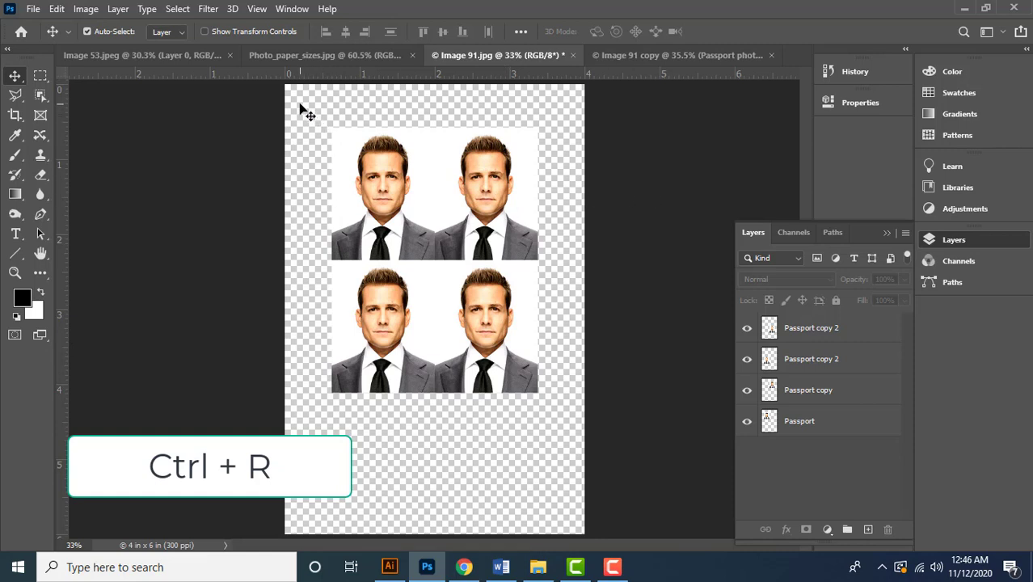
pyautogui.moveTo(301, 105); pyautogui.dragTo(571, 376)
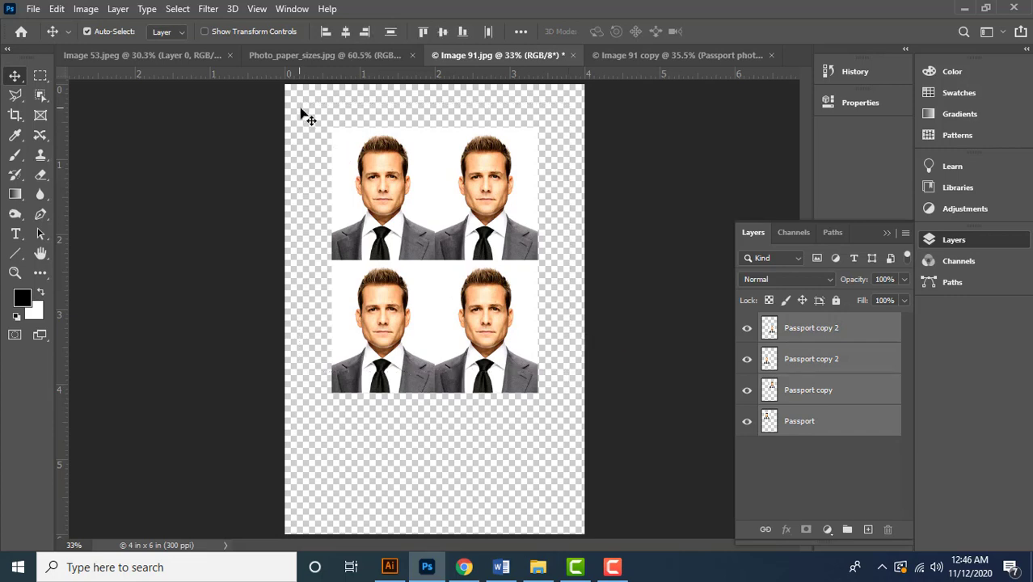
pyautogui.moveTo(300, 107); pyautogui.dragTo(566, 374)
pyautogui.moveTo(63, 215); pyautogui.dragTo(332, 215)
pyautogui.moveTo(66, 207); pyautogui.dragTo(435, 204)
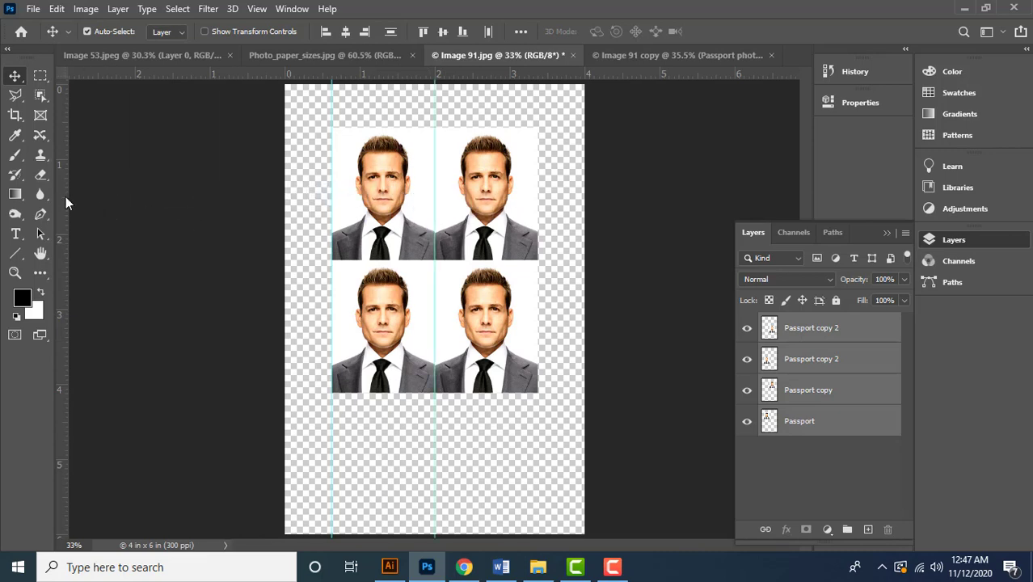
pyautogui.moveTo(66, 196); pyautogui.dragTo(536, 220)
pyautogui.moveTo(510, 75); pyautogui.dragTo(493, 260)
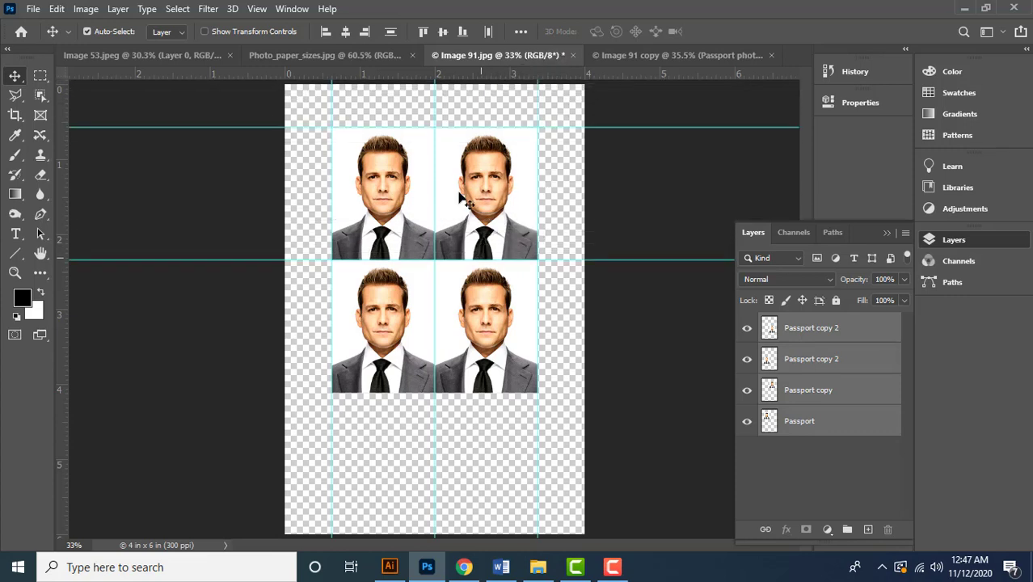
pyautogui.moveTo(469, 76); pyautogui.dragTo(458, 393)
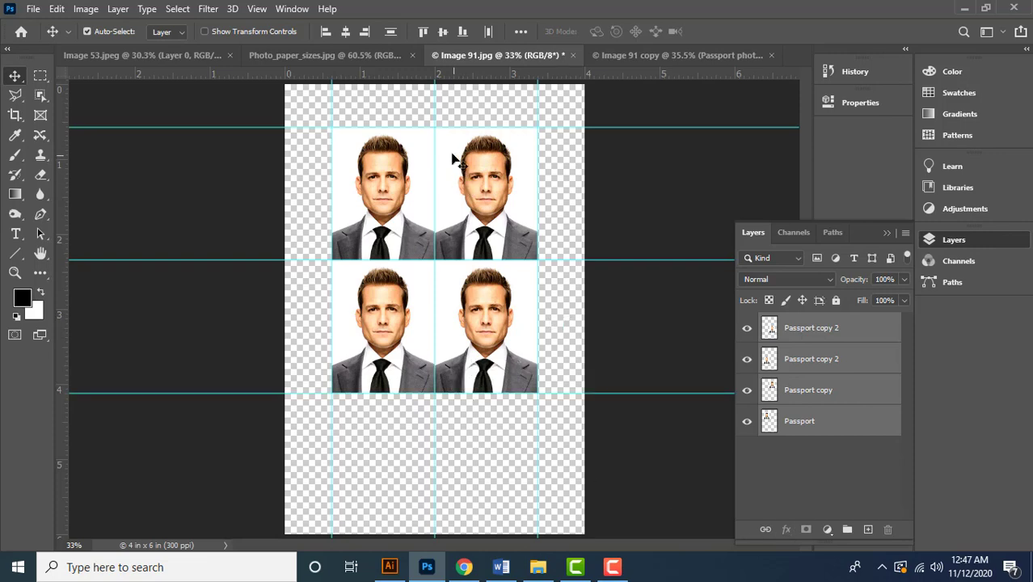
# Check the visibility option for the guides, leaving them shown around the photo grid
pyautogui.scroll(1, 452, 159)
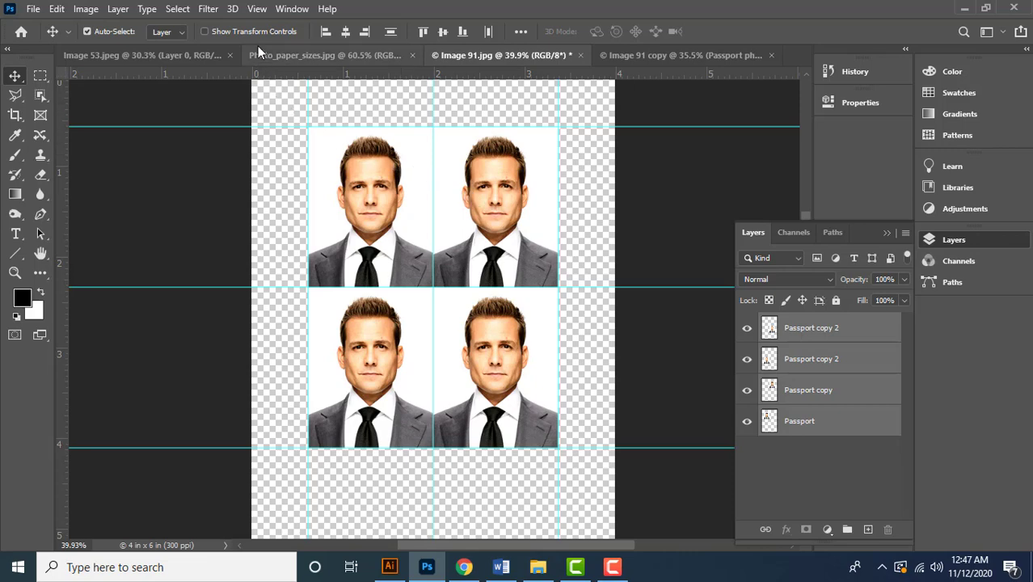
pyautogui.hotkey('ctrl', ';')
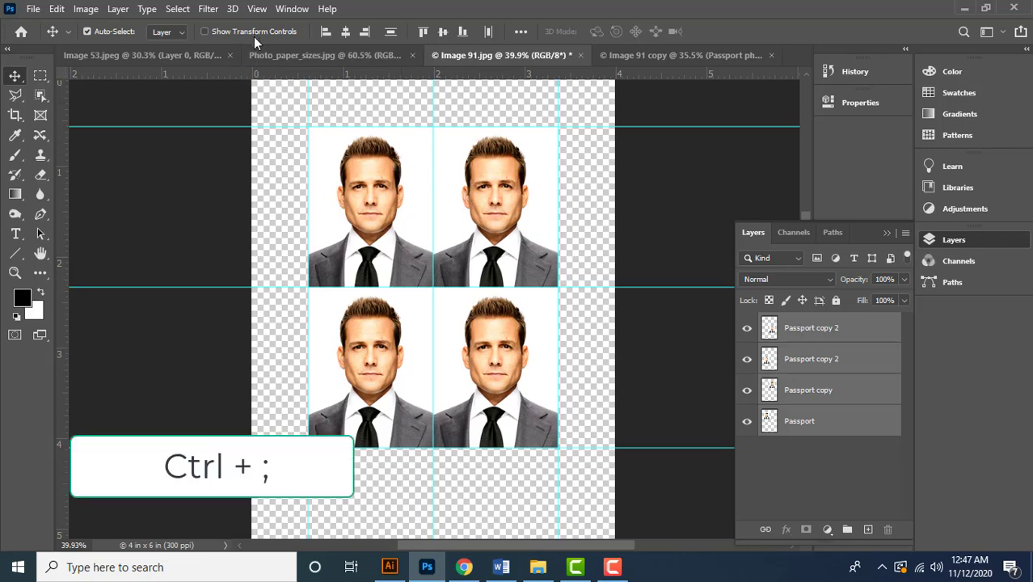
pyautogui.click(257, 11)
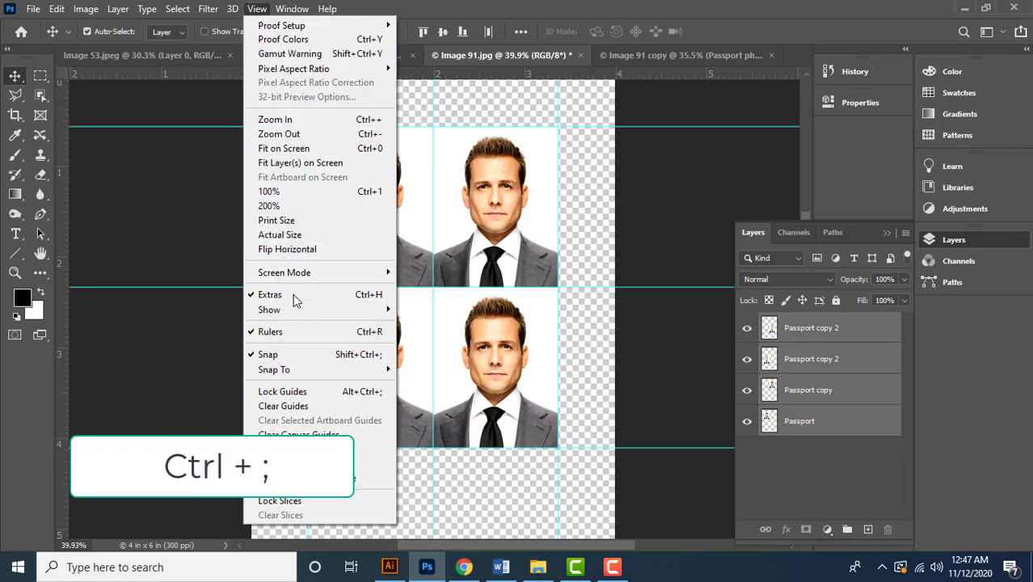
pyautogui.moveTo(295, 315)
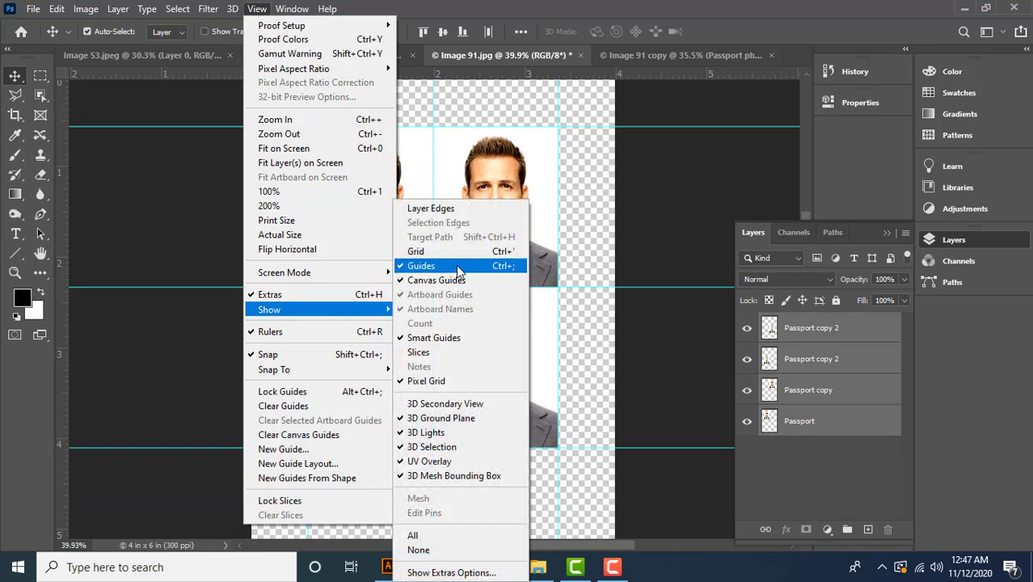
pyautogui.click(589, 232)
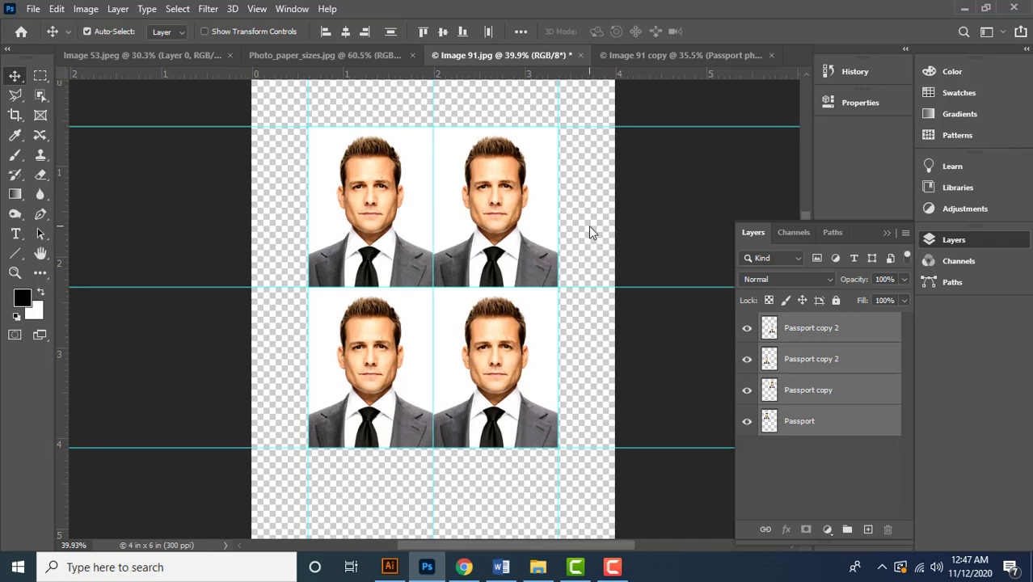
# Select the topmost portrait layer, Passport copy 2, and activate the Line tool in Shape mode
pyautogui.click(851, 334)
pyautogui.click(887, 234)
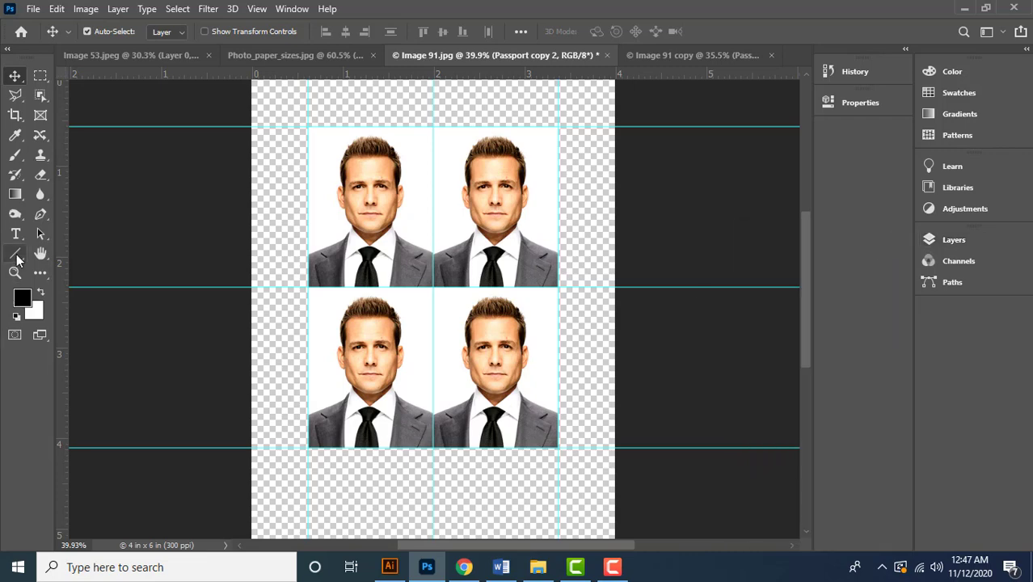
pyautogui.click(16, 255)
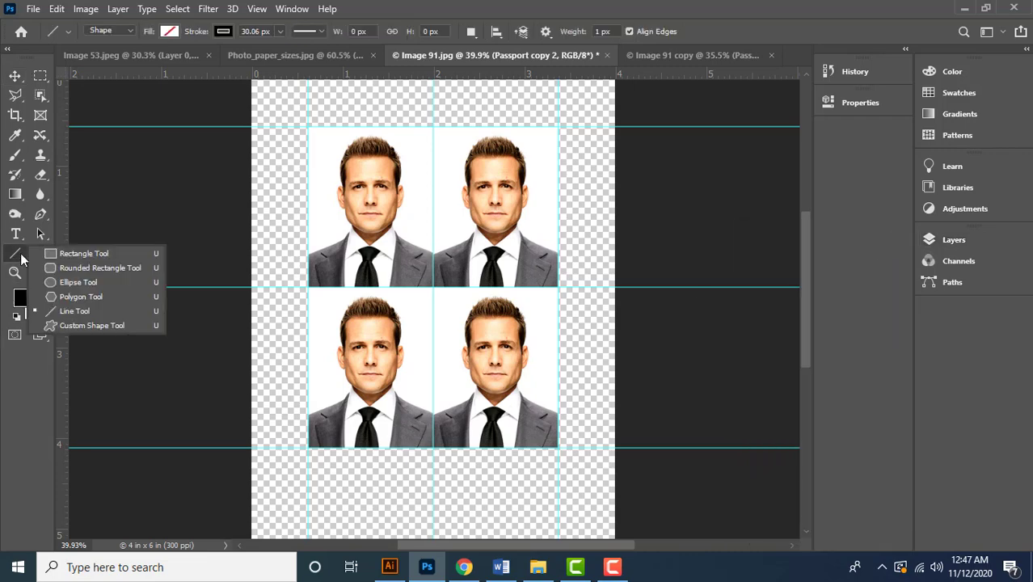
pyautogui.click(88, 310)
pyautogui.scroll(4, 305, 97)
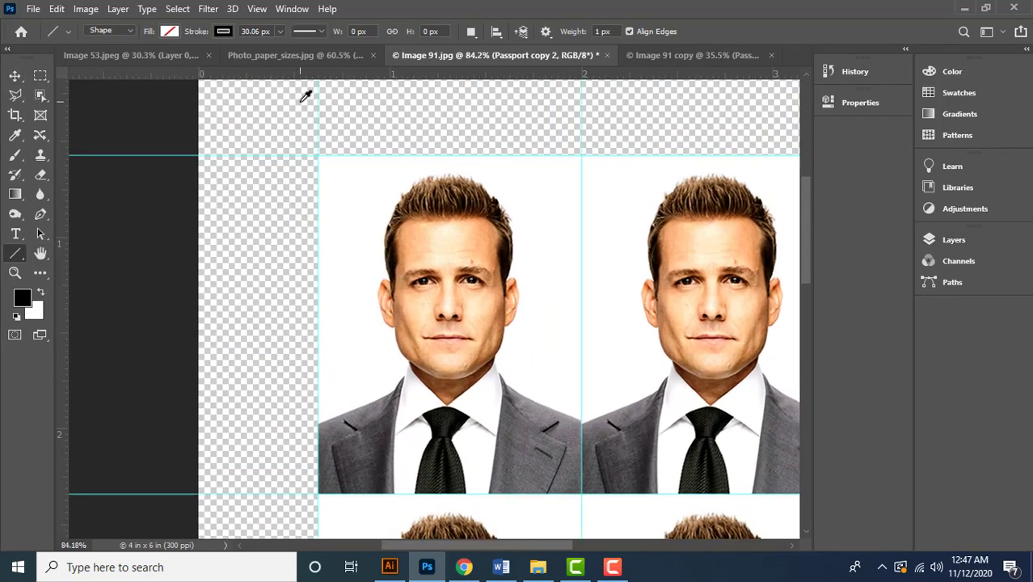
pyautogui.scroll(1, 305, 97)
pyautogui.click(116, 36)
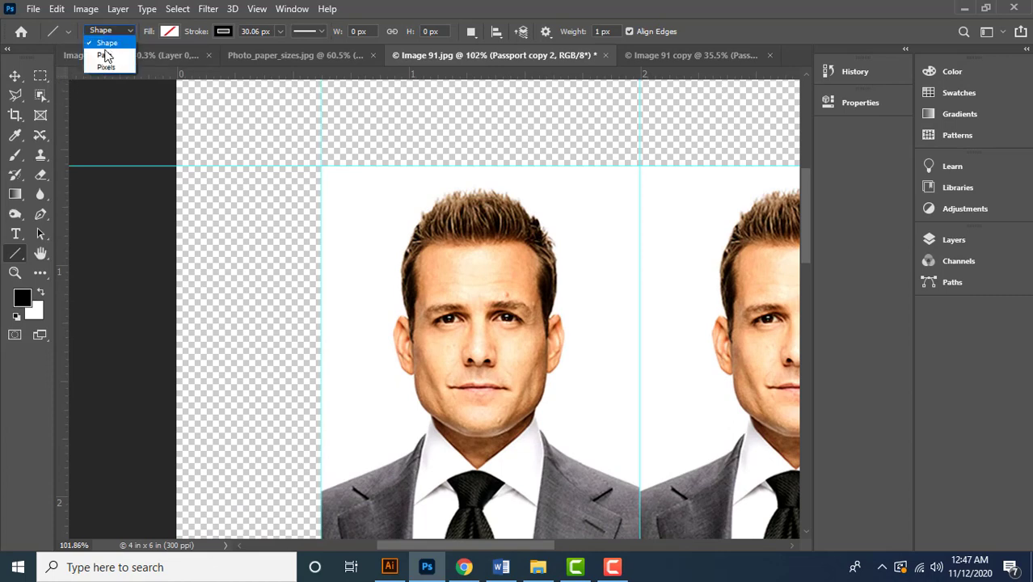
pyautogui.click(104, 40)
# Keep the line without fill and with a black stroke, and set the stroke width to 34.06 px
pyautogui.click(168, 33)
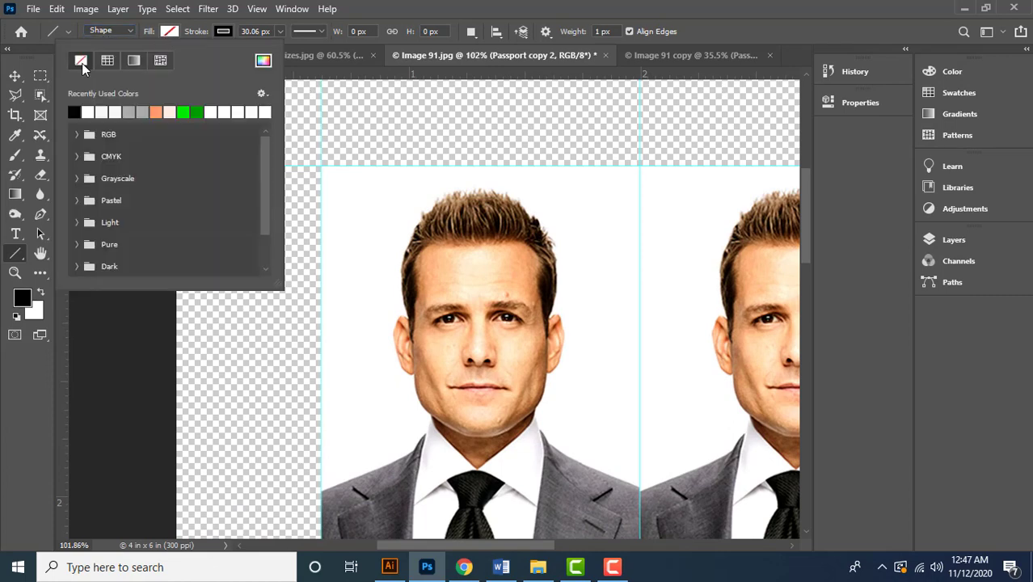
pyautogui.click(223, 31)
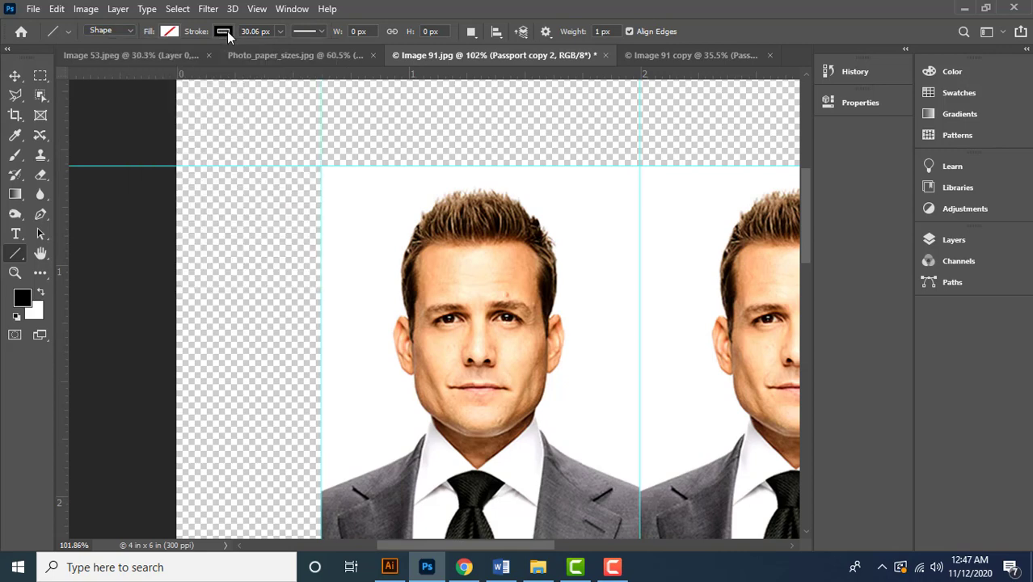
pyautogui.click(227, 31)
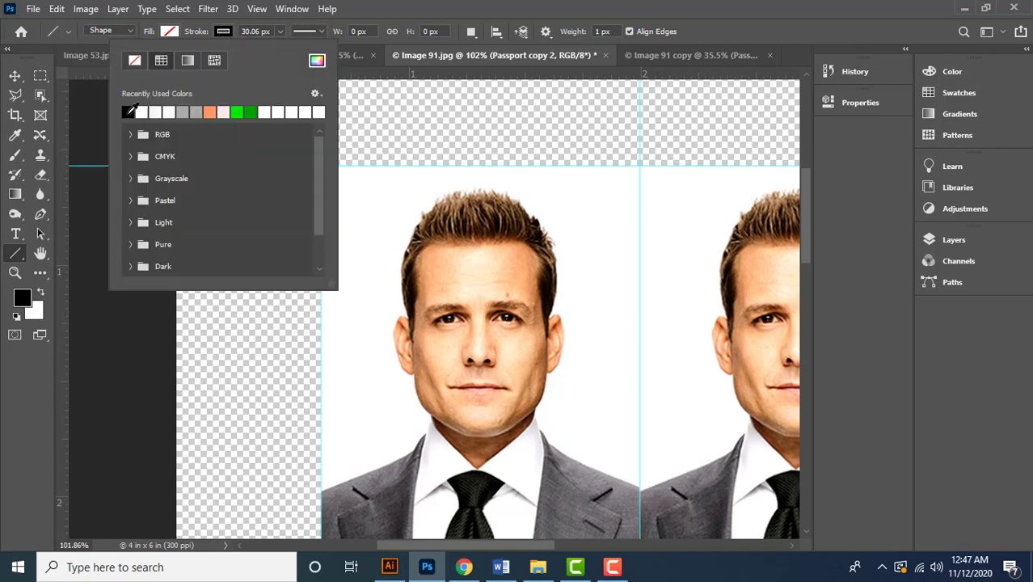
pyautogui.click(223, 31)
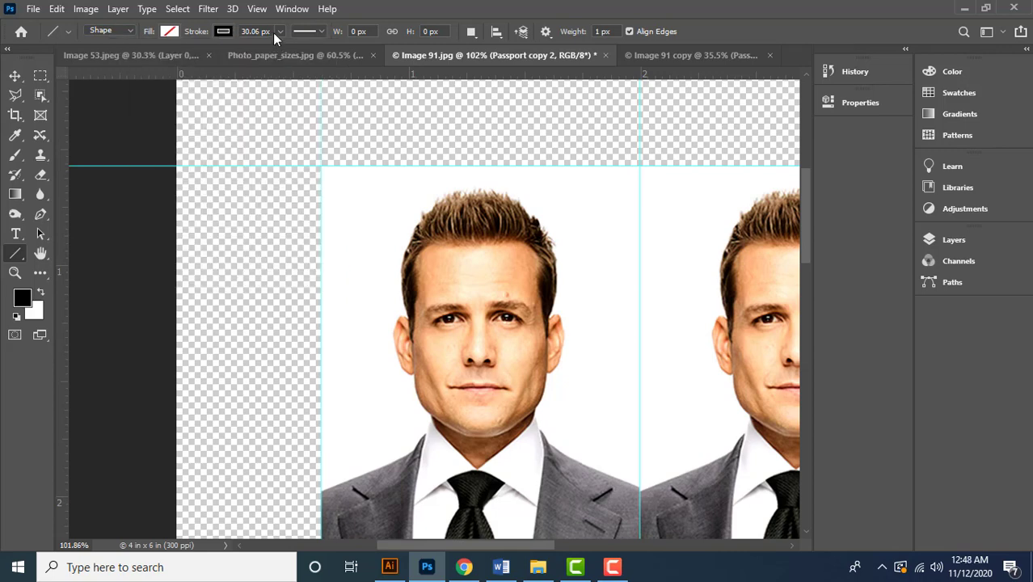
pyautogui.click(272, 31)
pyautogui.scroll(1, 272, 31)
pyautogui.press('Return')
# Draw a vertical and a horizontal crop mark, each about 29 px long, along the guides outside the photo grid's upper-left corner
pyautogui.scroll(3, 310, 140)
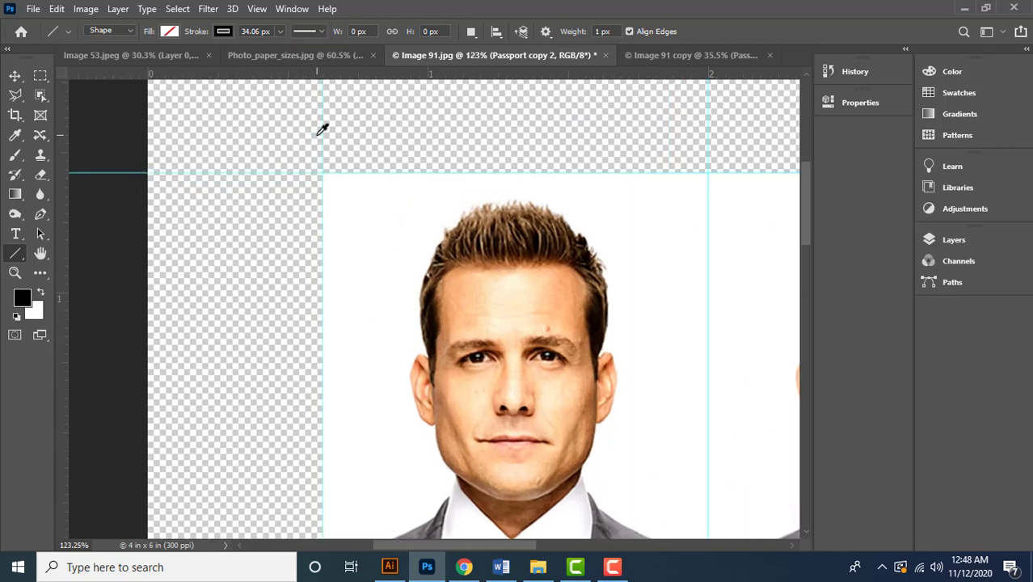
pyautogui.scroll(3, 331, 151)
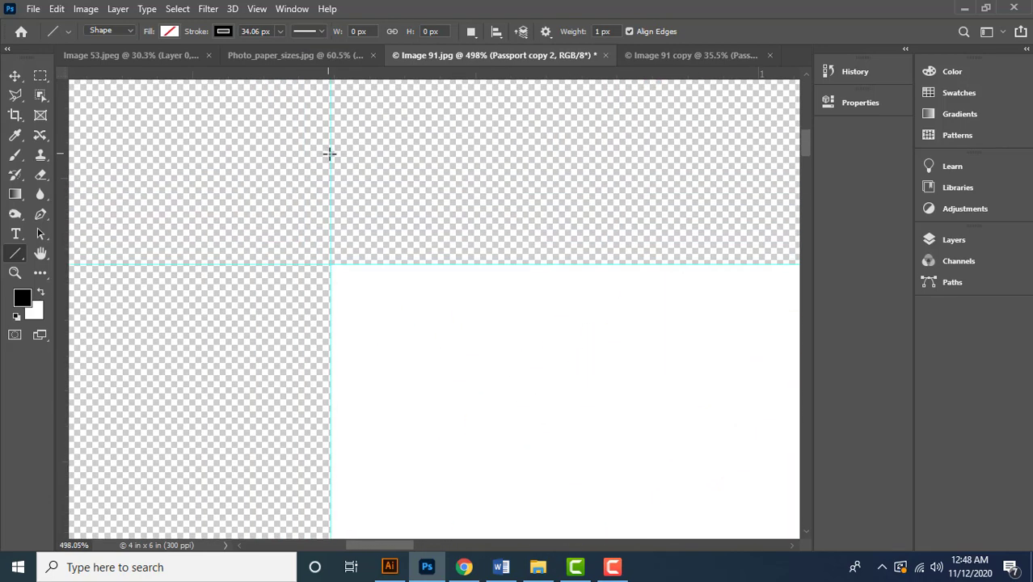
pyautogui.moveTo(329, 159); pyautogui.dragTo(329, 264)
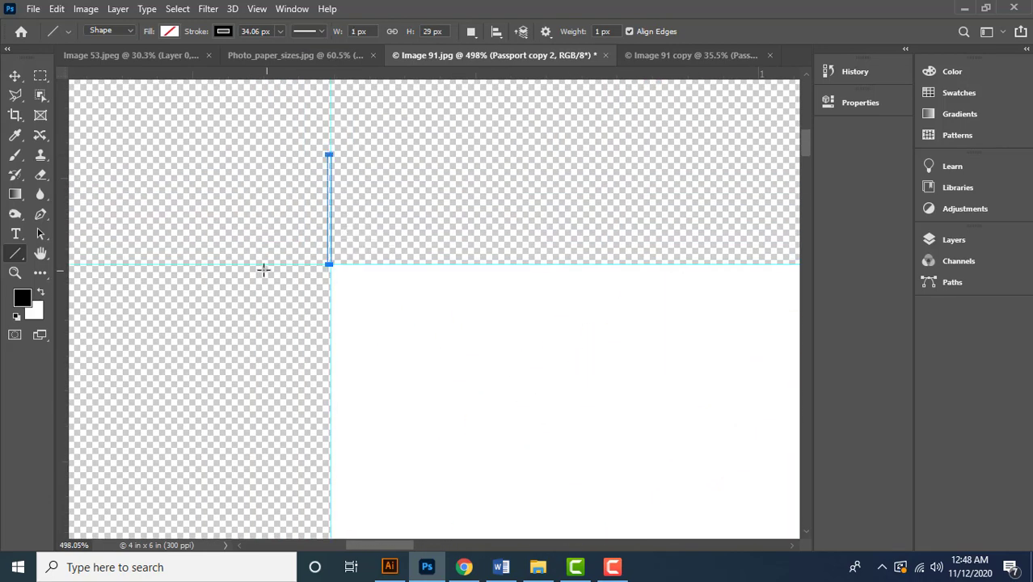
pyautogui.moveTo(255, 266); pyautogui.dragTo(328, 264)
# Draw a vertical crop mark about 25 px long above the center guide, and vertical and horizontal marks at the grid's upper-right corner
pyautogui.moveTo(630, 182); pyautogui.dragTo(320, 192)
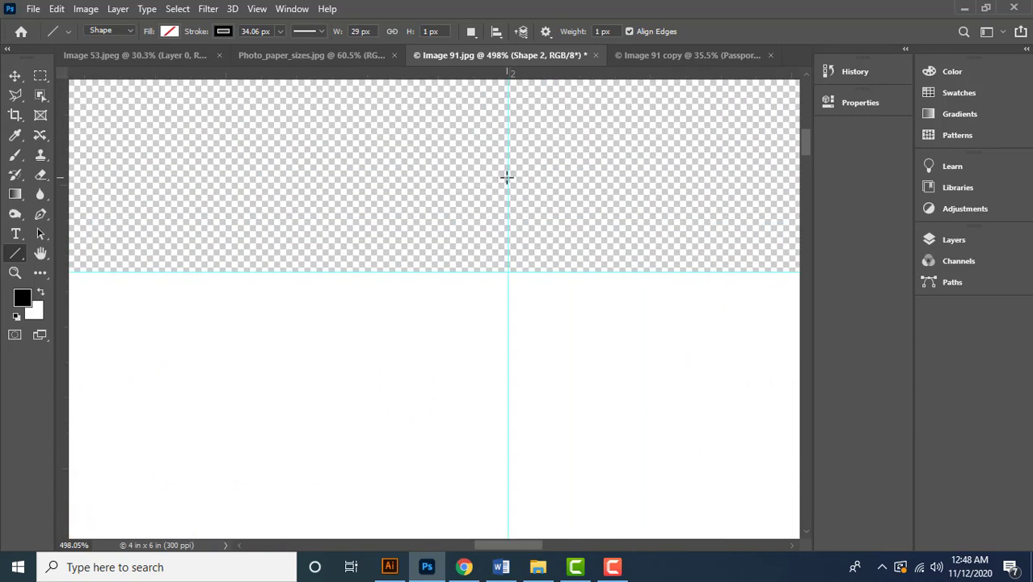
pyautogui.moveTo(506, 177); pyautogui.dragTo(506, 271)
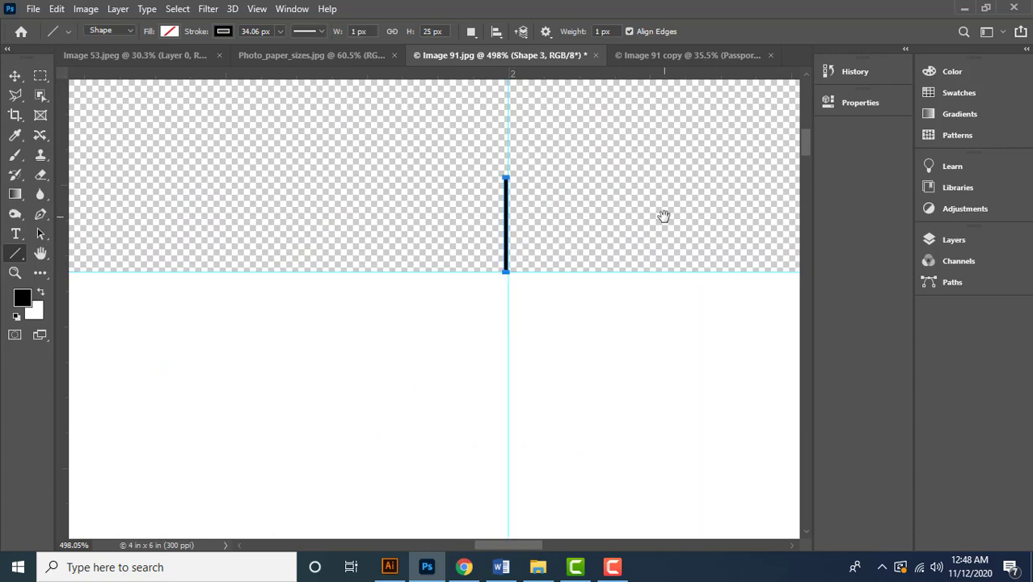
pyautogui.moveTo(663, 216); pyautogui.dragTo(342, 211)
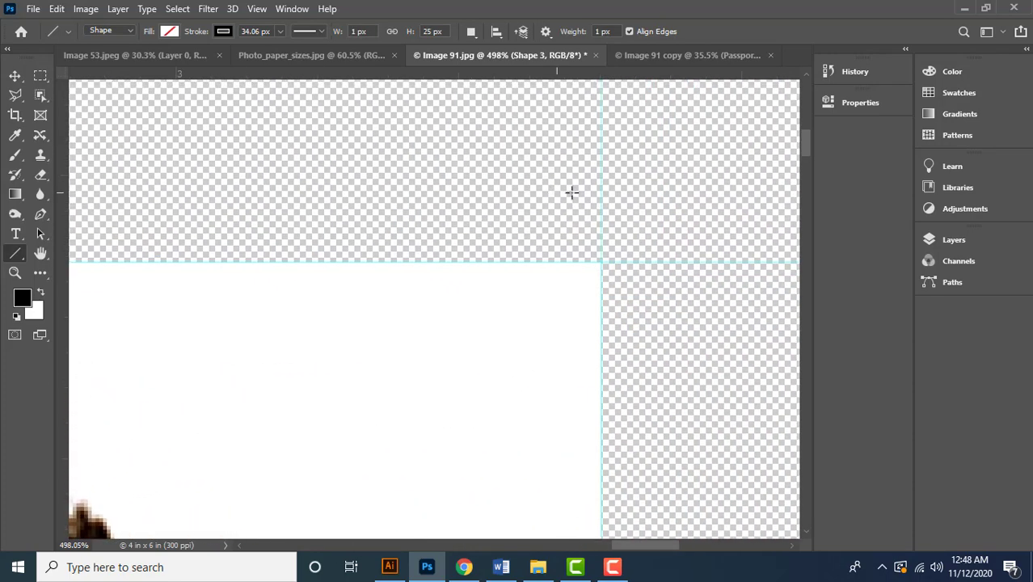
pyautogui.moveTo(599, 172); pyautogui.dragTo(600, 261)
pyautogui.moveTo(699, 262)
pyautogui.mouseDown()
pyautogui.moveTo(627, 270)
pyautogui.moveTo(600, 261)
pyautogui.mouseUp()
# Draw a horizontal crop mark about 45 px long on the middle horizontal guide, outside the grid's left edge
pyautogui.scroll(-5, 500, 254)
pyautogui.scroll(-4, 501, 253)
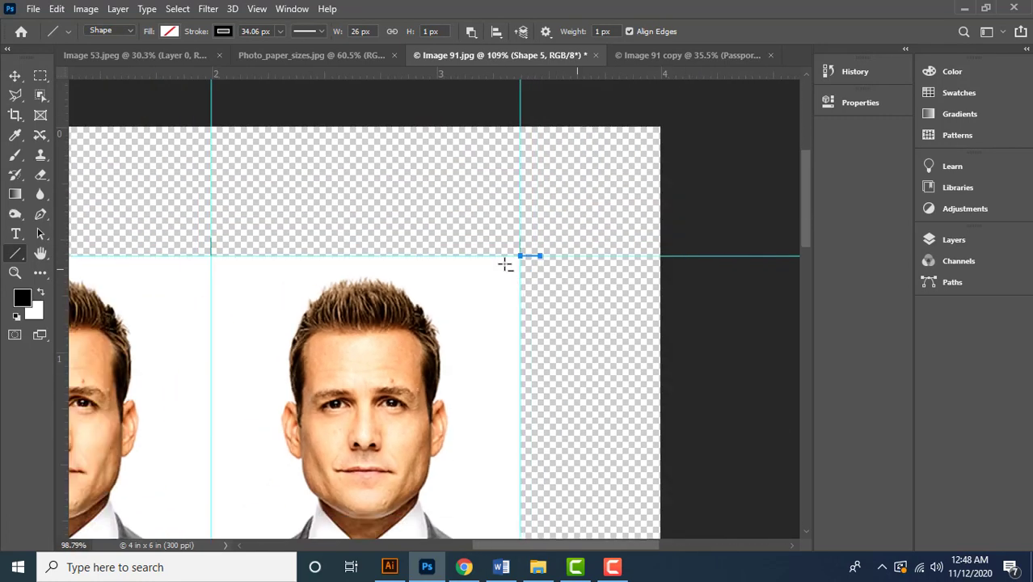
pyautogui.moveTo(519, 256); pyautogui.dragTo(552, 87)
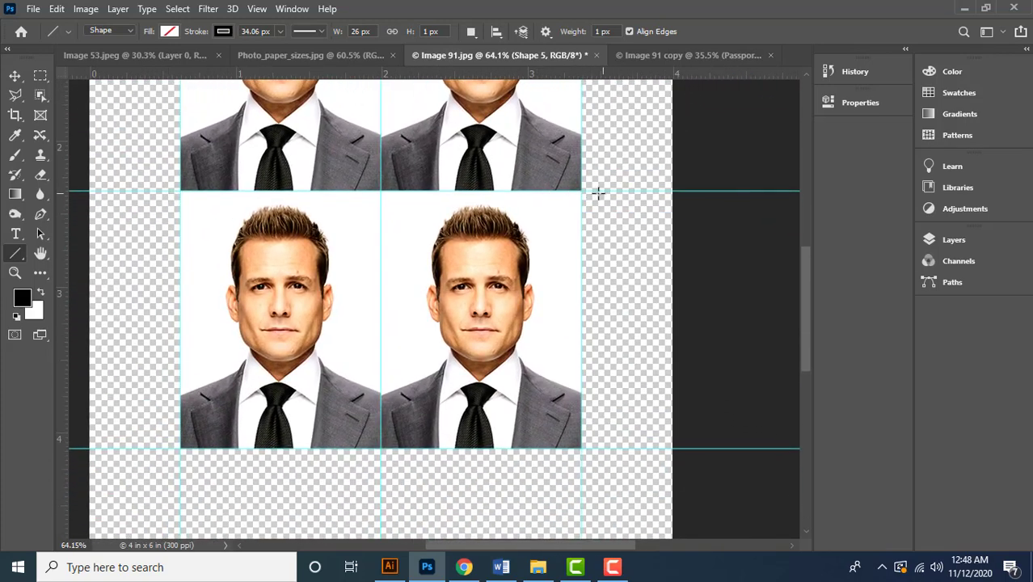
pyautogui.moveTo(376, 307); pyautogui.dragTo(464, 338)
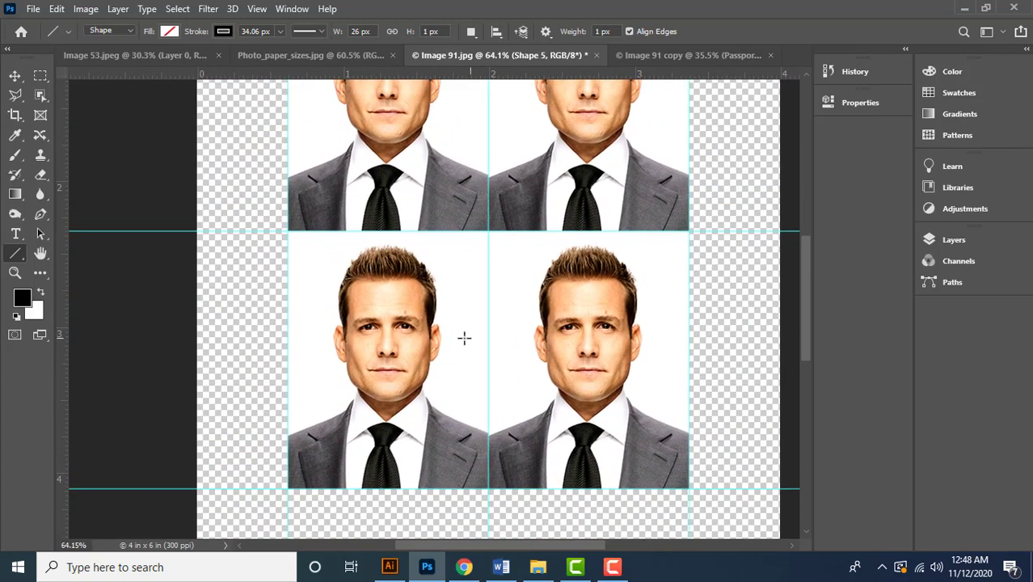
pyautogui.scroll(5, 283, 233)
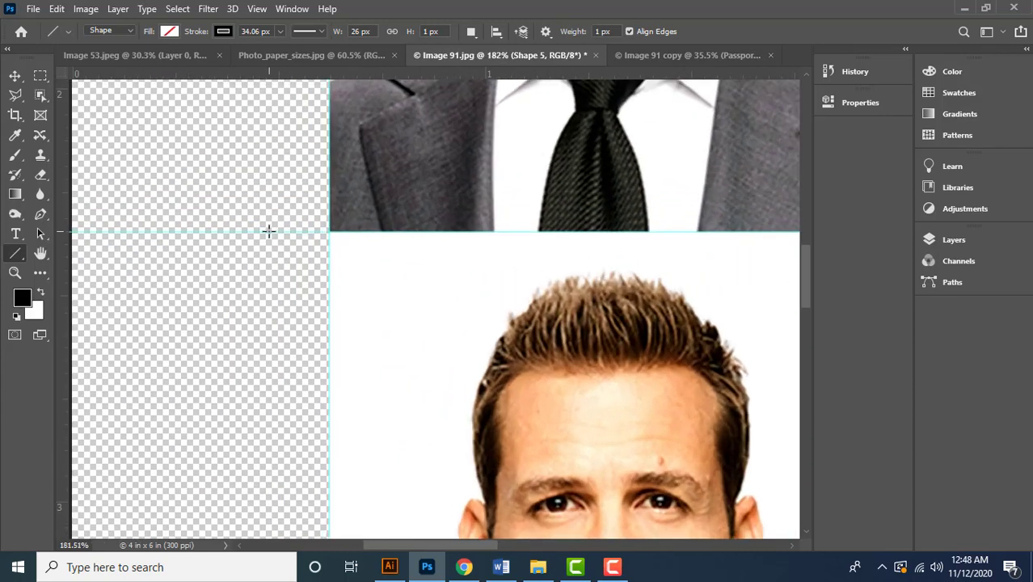
pyautogui.moveTo(269, 232); pyautogui.dragTo(331, 232)
# Draw a horizontal crop mark and a vertical one about 37 px long outside the grid's lower-left corner
pyautogui.scroll(-5, 381, 279)
pyautogui.scroll(-5, 381, 279)
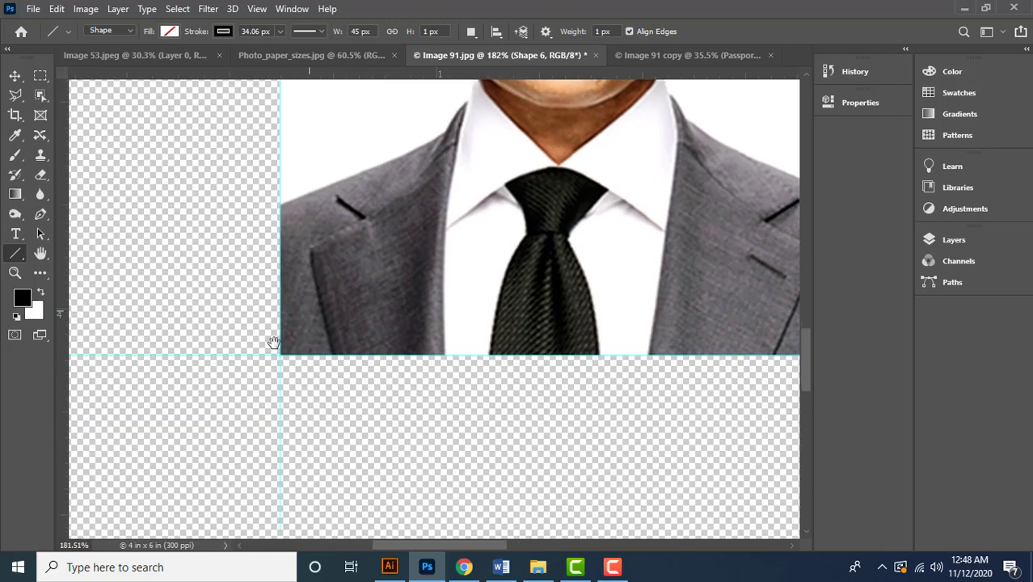
pyautogui.moveTo(219, 355)
pyautogui.mouseDown()
pyautogui.moveTo(277, 352)
pyautogui.moveTo(279, 404)
pyautogui.mouseUp()
# Draw a vertical crop mark below the center guide, and horizontal and vertical marks outside the grid's lower-right corner
pyautogui.moveTo(547, 406); pyautogui.dragTo(264, 422)
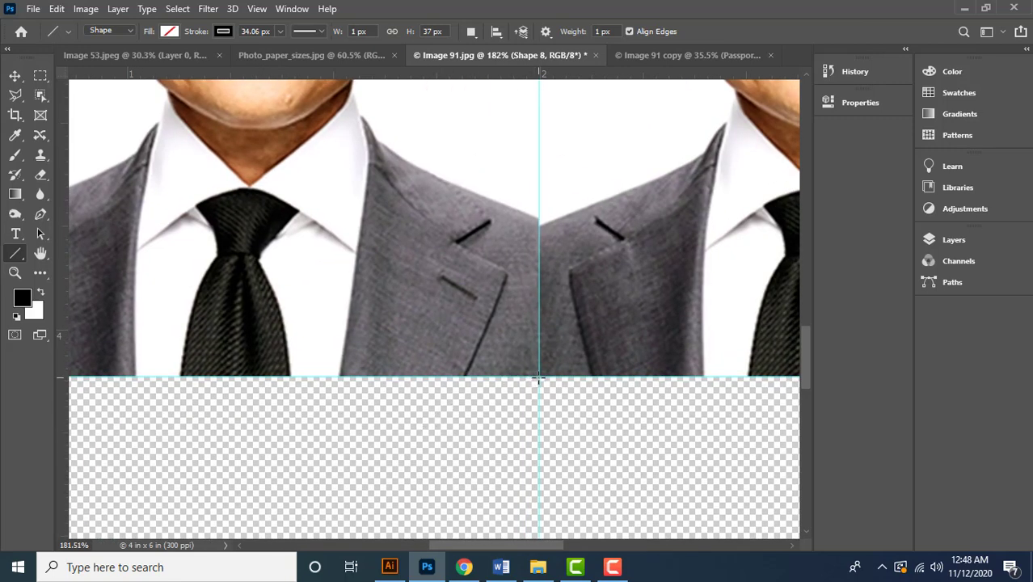
pyautogui.moveTo(538, 377)
pyautogui.mouseDown()
pyautogui.moveTo(539, 440)
pyautogui.moveTo(243, 429)
pyautogui.mouseUp()
pyautogui.moveTo(428, 422)
pyautogui.mouseDown()
pyautogui.moveTo(468, 354)
pyautogui.moveTo(490, 357)
pyautogui.moveTo(426, 392)
pyautogui.moveTo(427, 426)
pyautogui.mouseUp()
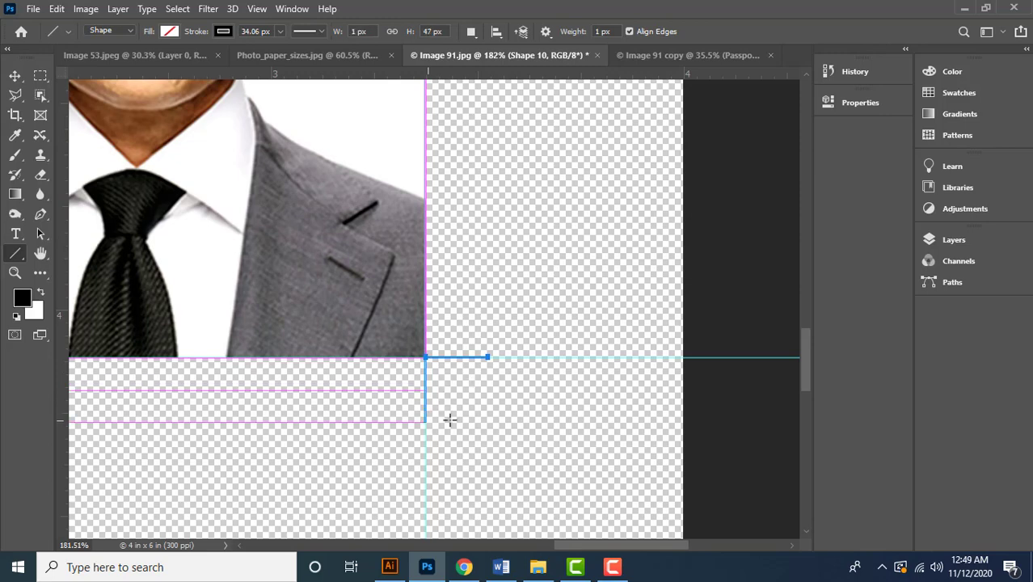
# Draw a horizontal crop mark about 43 px long on the middle horizontal guide, outside the grid's right edge
pyautogui.scroll(10, 491, 369)
pyautogui.moveTo(494, 281); pyautogui.dragTo(500, 401)
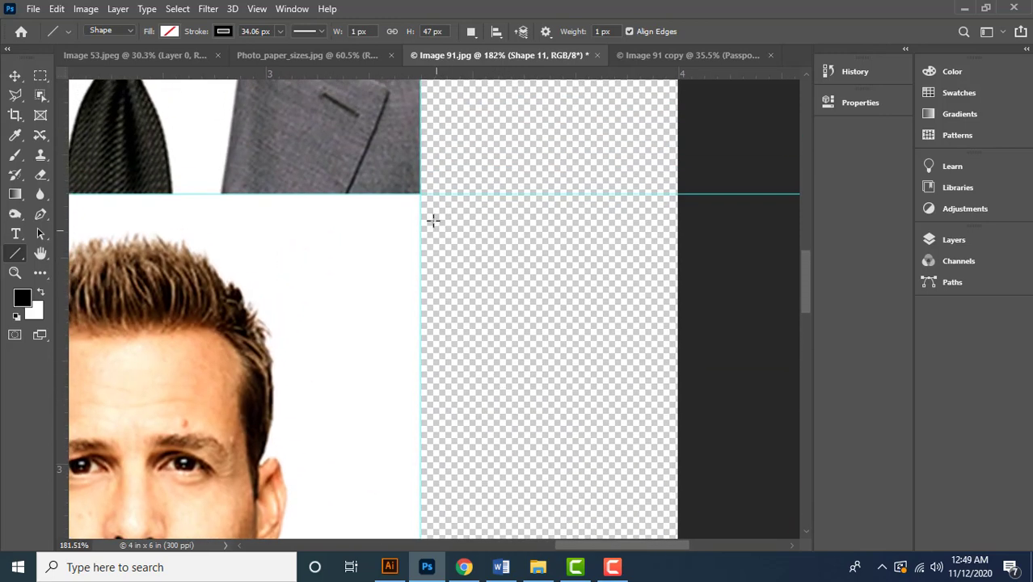
pyautogui.moveTo(420, 193); pyautogui.dragTo(479, 193)
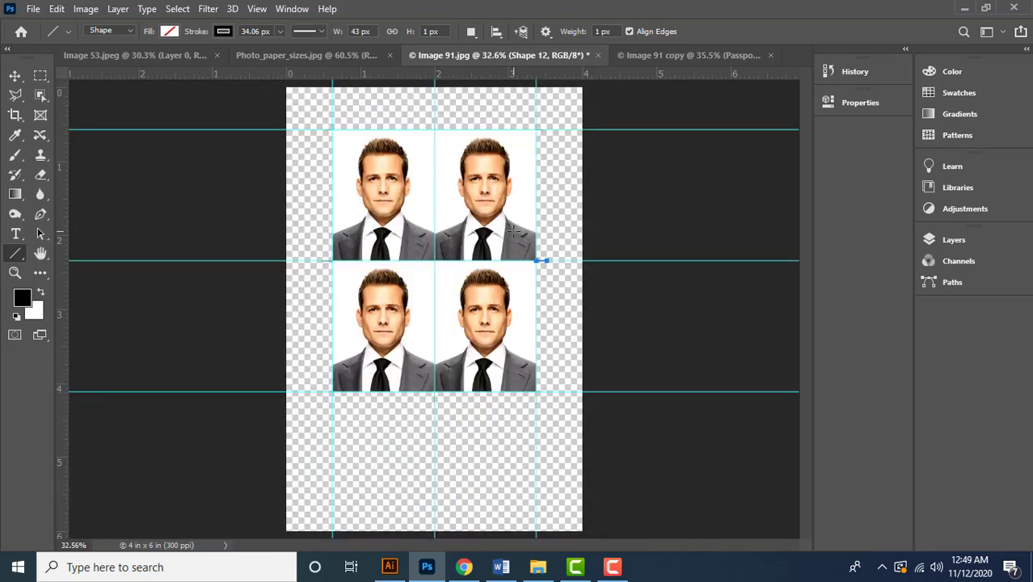
pyautogui.click(14, 253)
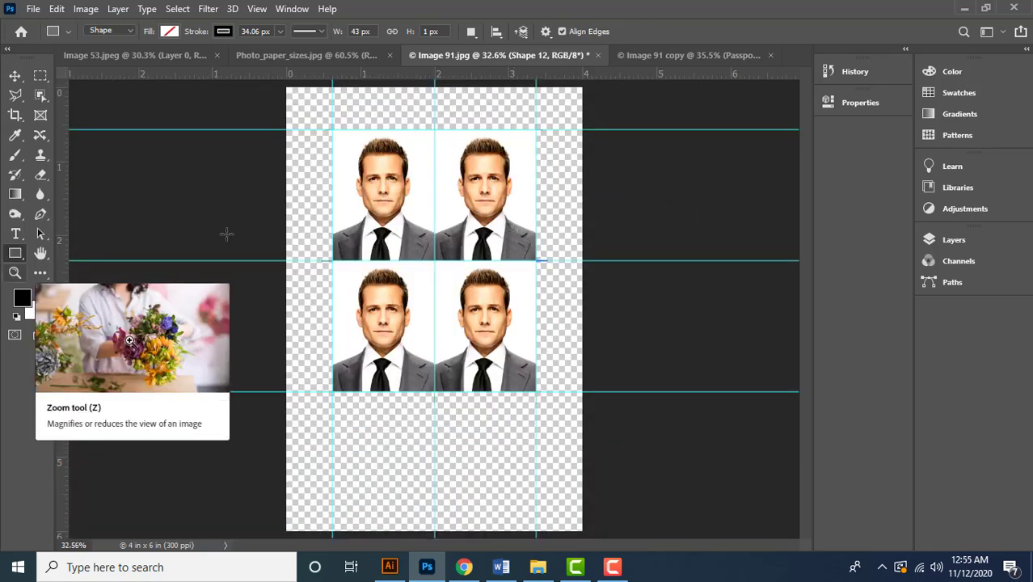
pyautogui.click(13, 257)
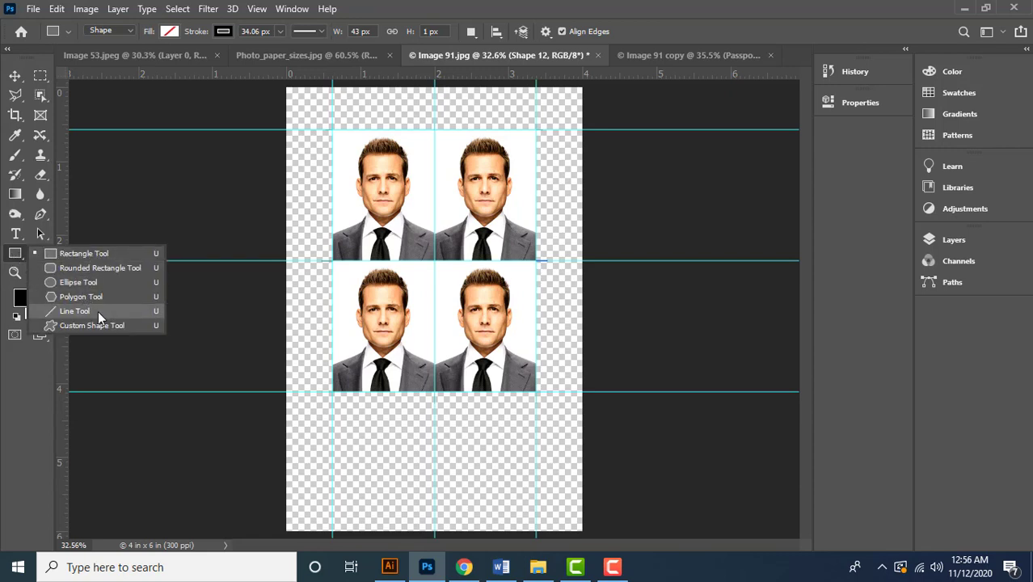
# Inspect the individual crop-mark layers, selecting Shape 2 and Shape 3 in turn
pyautogui.click(954, 240)
pyautogui.moveTo(906, 354); pyautogui.dragTo(872, 433)
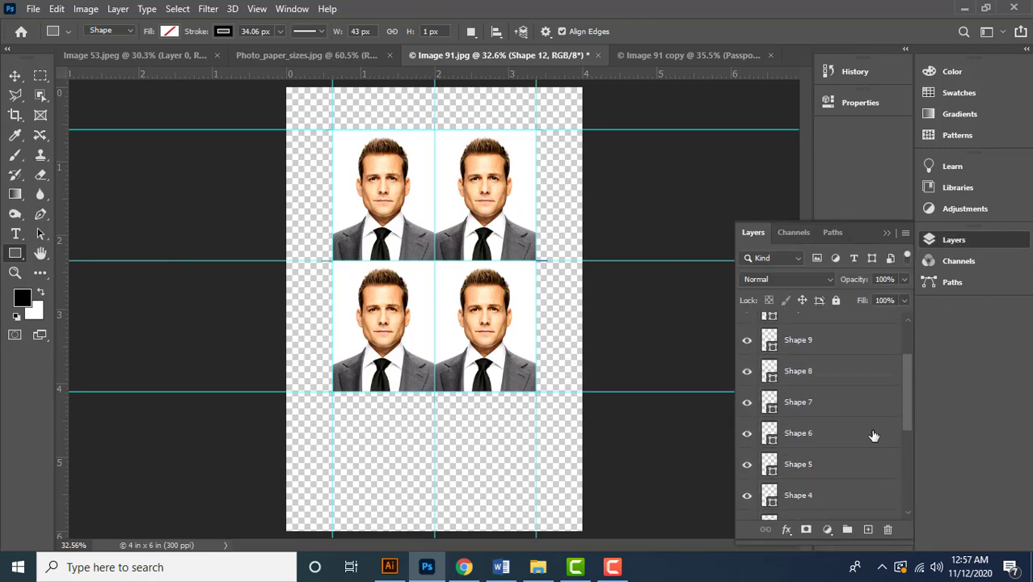
pyautogui.click(818, 463)
pyautogui.click(819, 436)
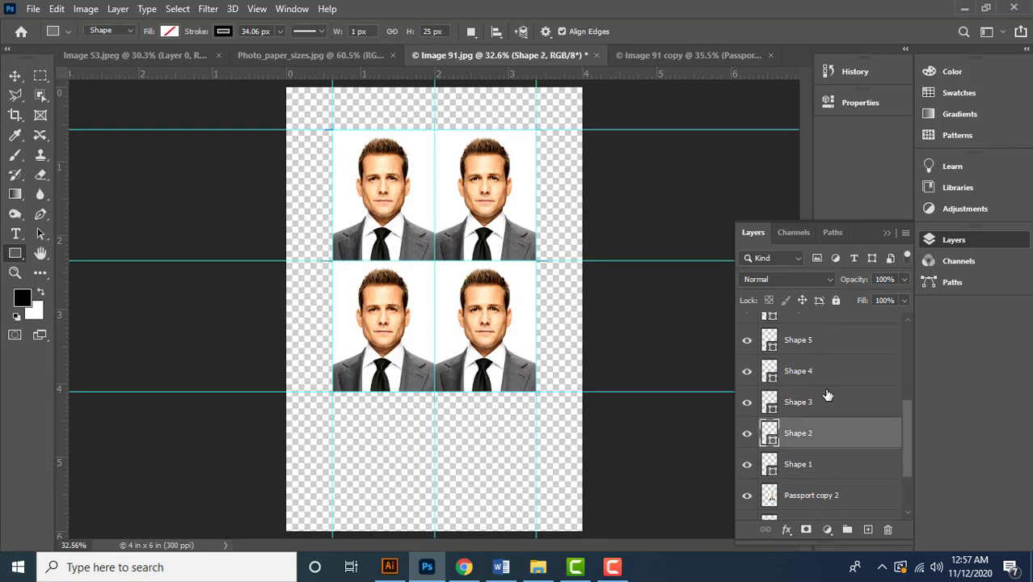
pyautogui.click(823, 402)
pyautogui.scroll(2, 832, 375)
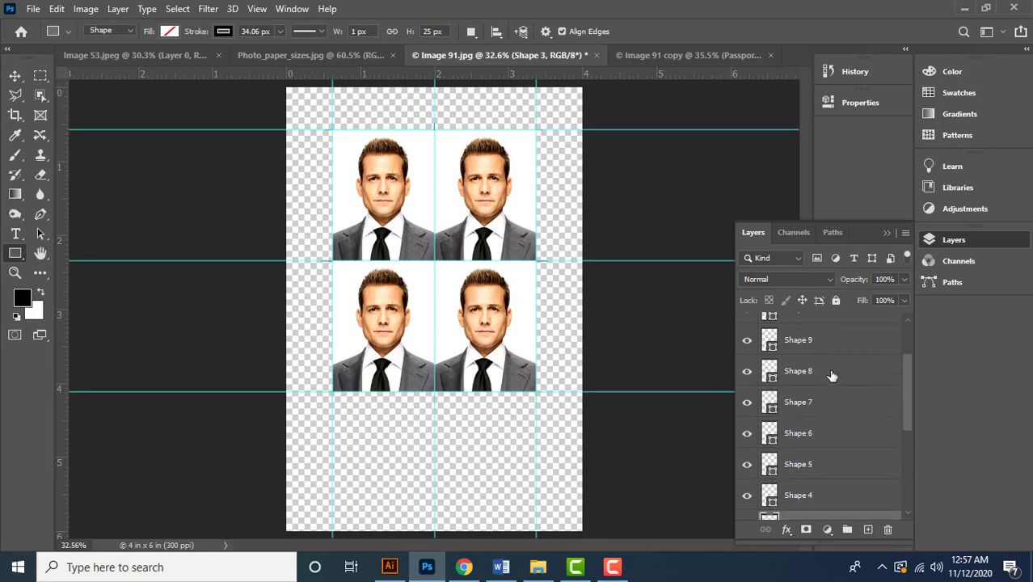
# Filter the layer list to show only shape layers and look through all the crop-mark layers
pyautogui.click(871, 260)
pyautogui.scroll(-2, 850, 474)
pyautogui.scroll(4, 826, 412)
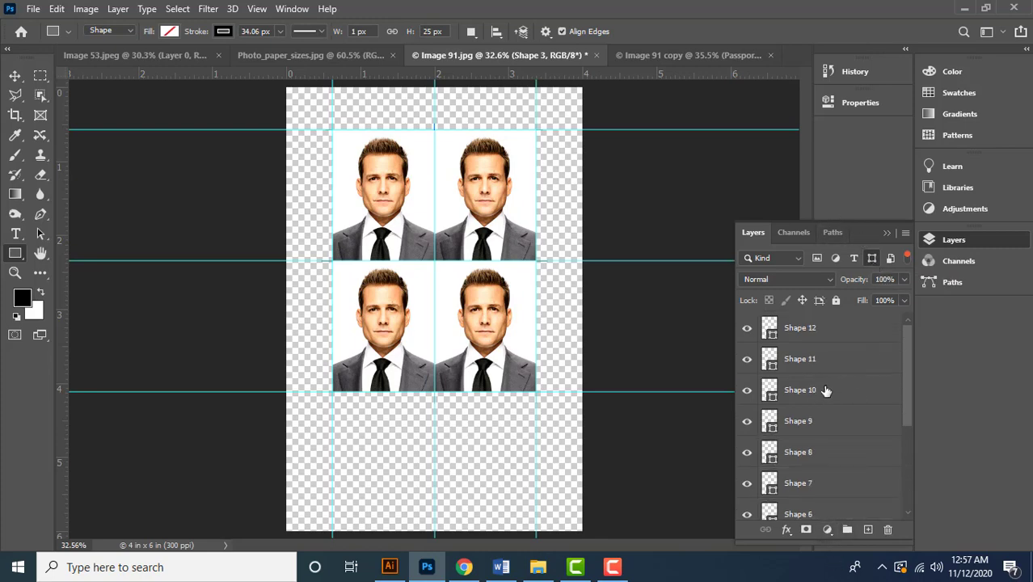
pyautogui.scroll(-3, 820, 340)
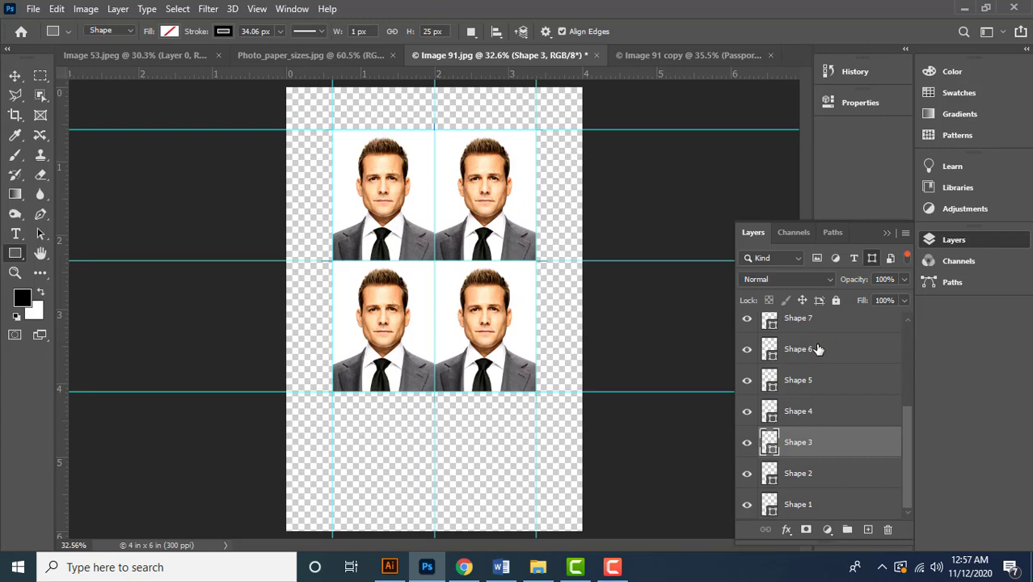
# Merge the crop-mark layers Shape 1 through Shape 12 into a single shape layer and name it Cropmarks
pyautogui.scroll(1, 841, 414)
pyautogui.scroll(-1, 835, 436)
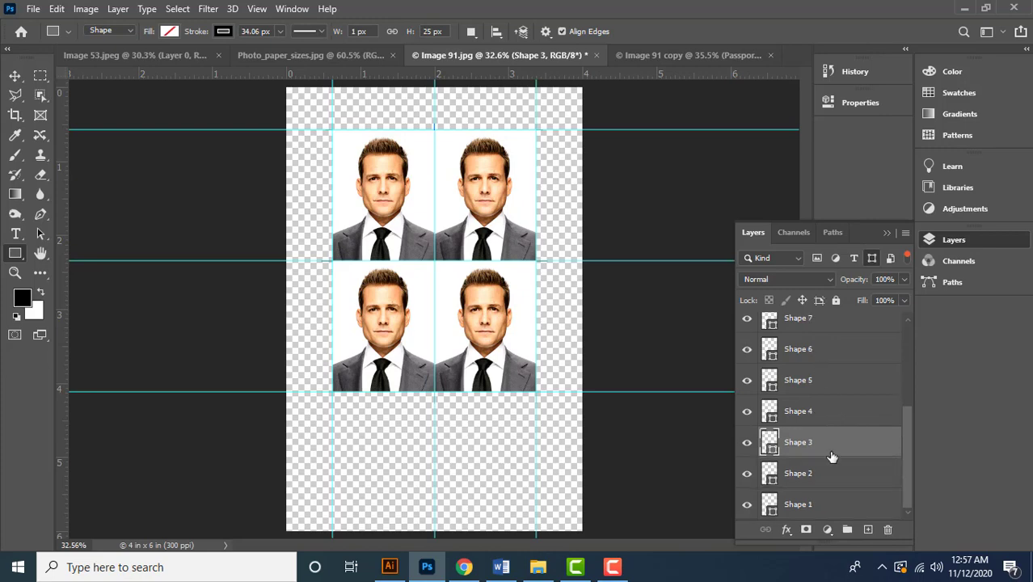
pyautogui.click(823, 507)
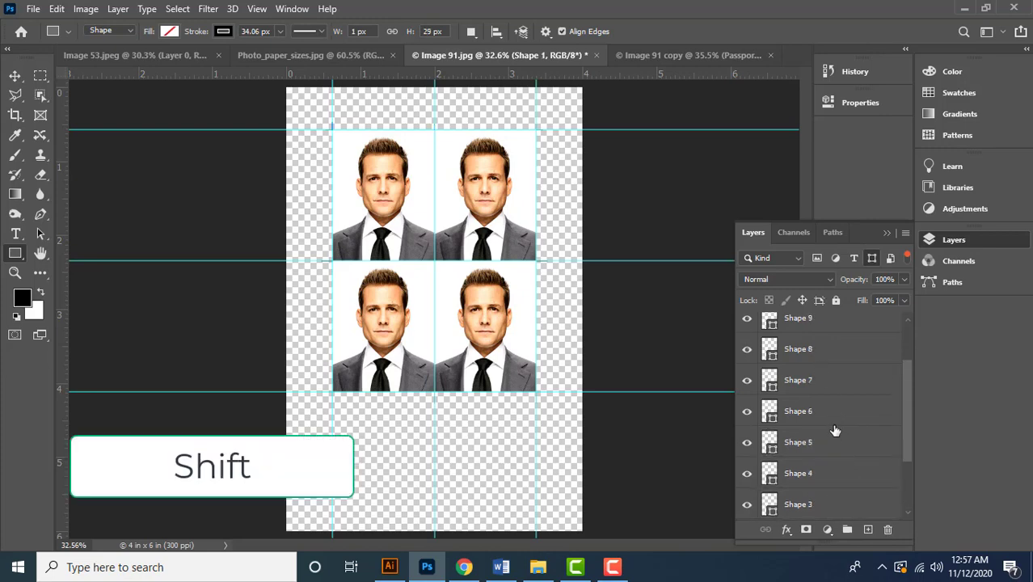
pyautogui.scroll(3, 835, 426)
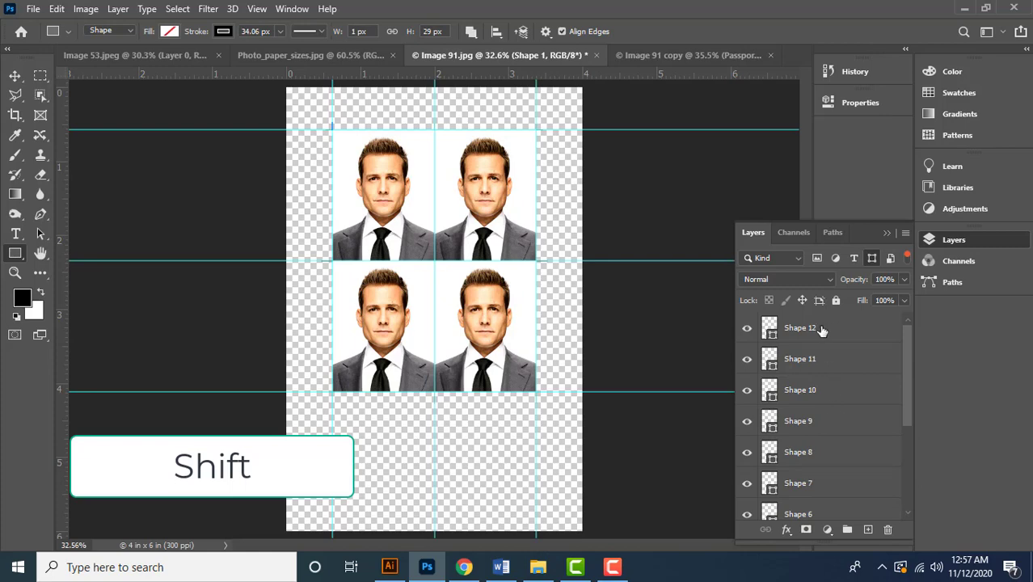
pyautogui.keyDown('shift'); pyautogui.click(821, 330); pyautogui.keyUp('shift')
pyautogui.scroll(-3, 851, 380)
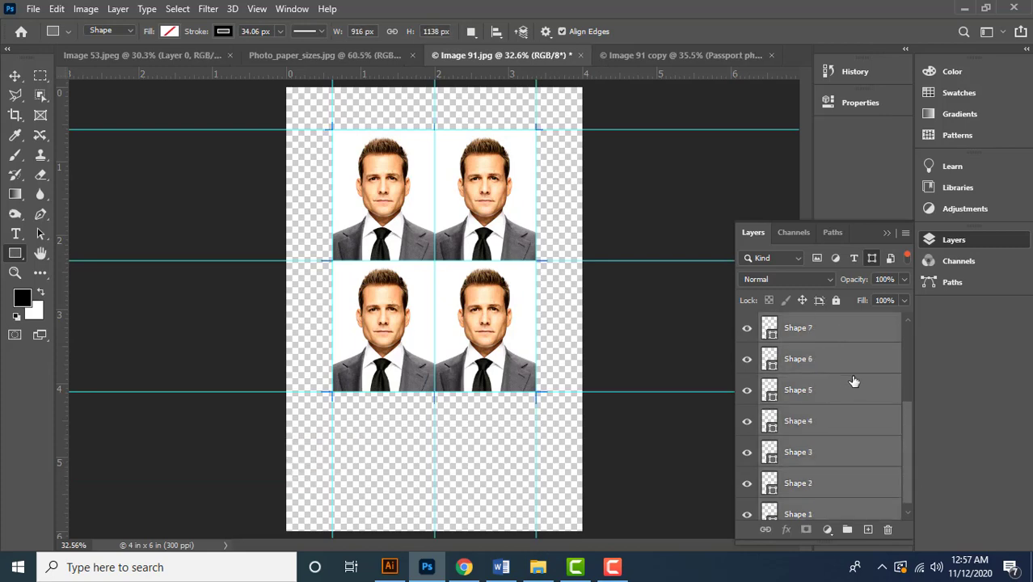
pyautogui.scroll(5, 844, 469)
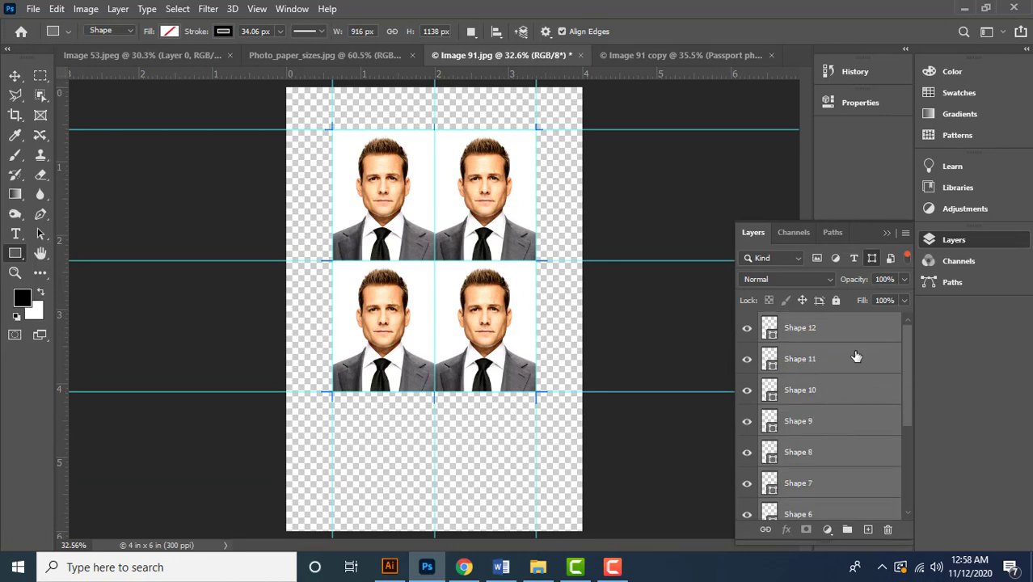
pyautogui.scroll(-5, 829, 419)
pyautogui.scroll(5, 829, 419)
pyautogui.rightClick(829, 333)
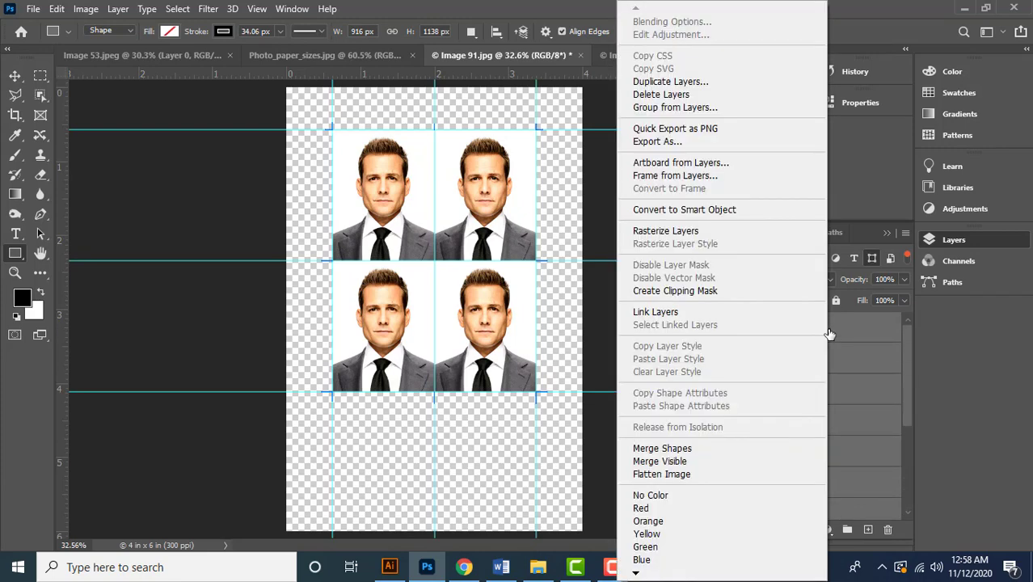
pyautogui.click(715, 450)
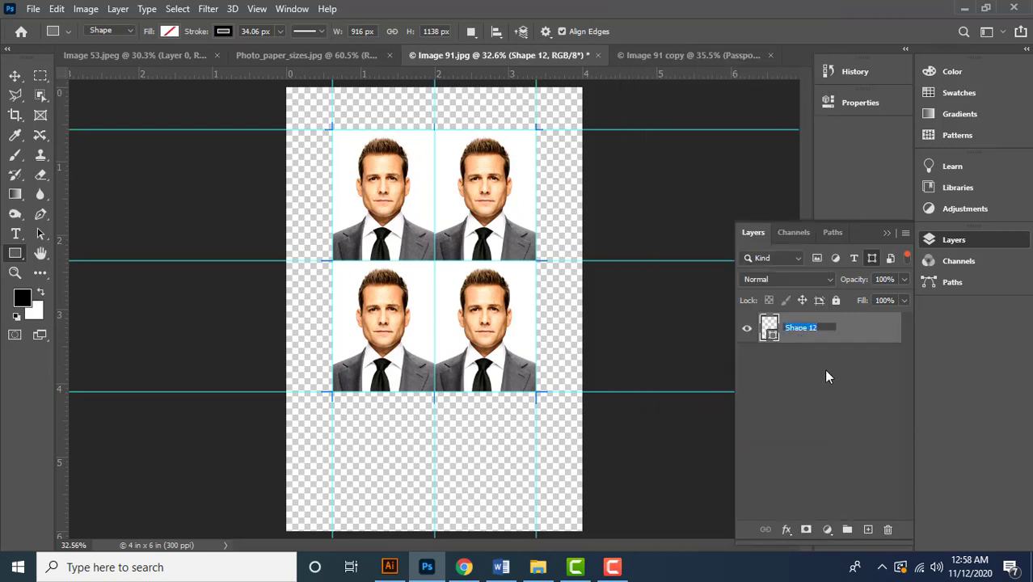
pyautogui.write('Cropmarks')
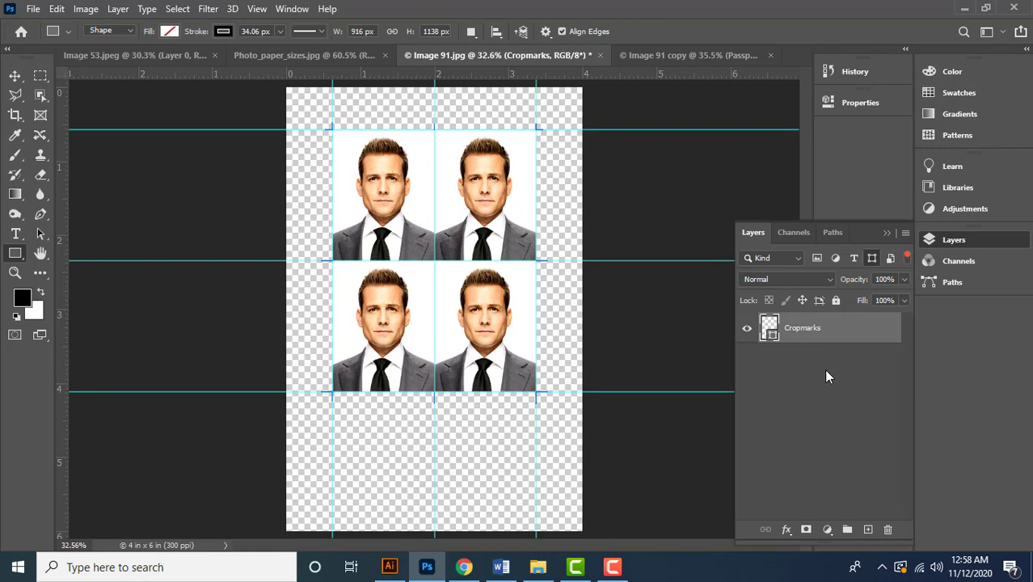
# Clear the shape-layer filter and add a new layer named Background at the very bottom of the layer stack
pyautogui.click(873, 258)
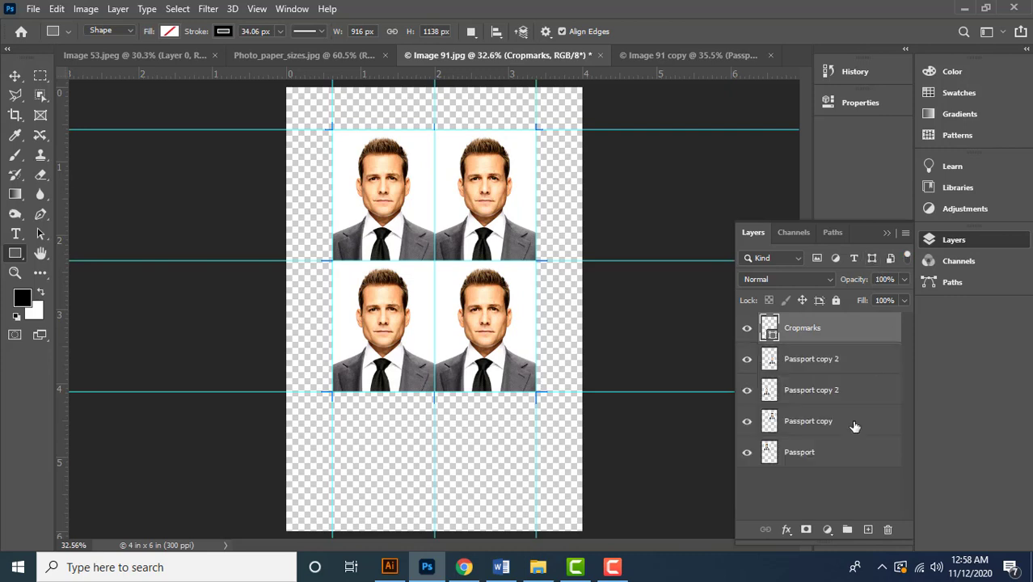
pyautogui.click(827, 363)
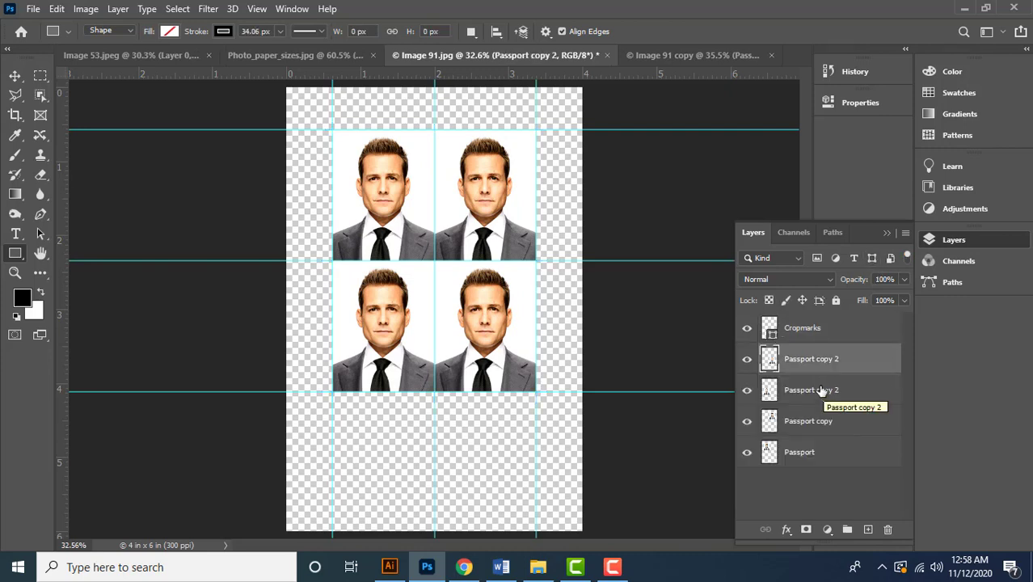
pyautogui.click(868, 529)
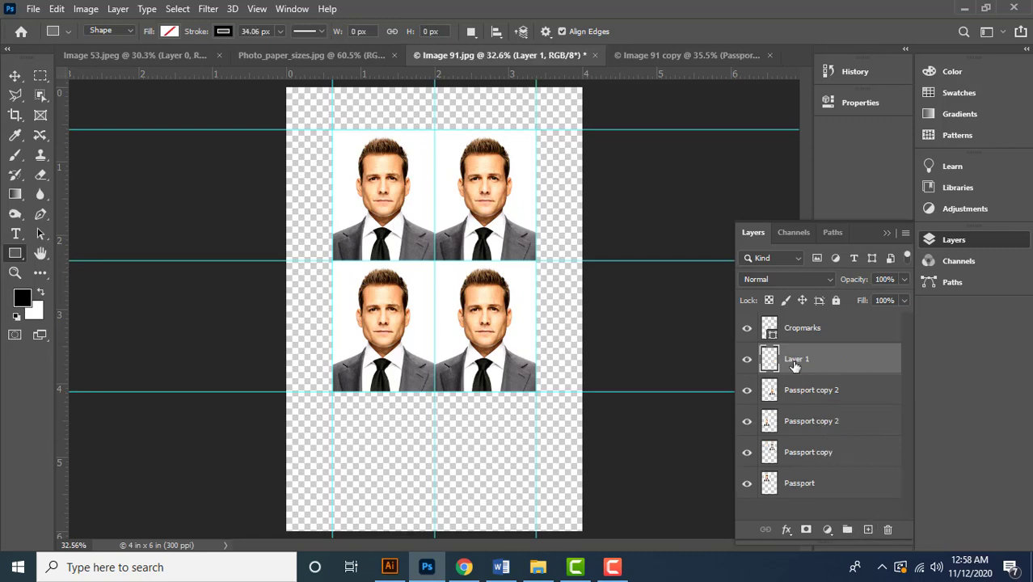
pyautogui.doubleClick(796, 360)
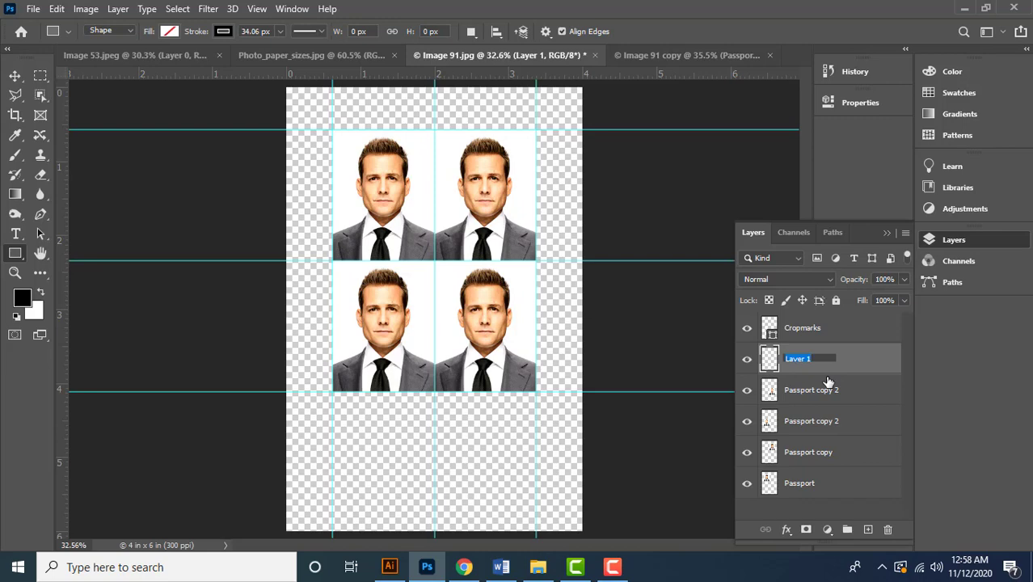
pyautogui.write('Background')
pyautogui.press('Return')
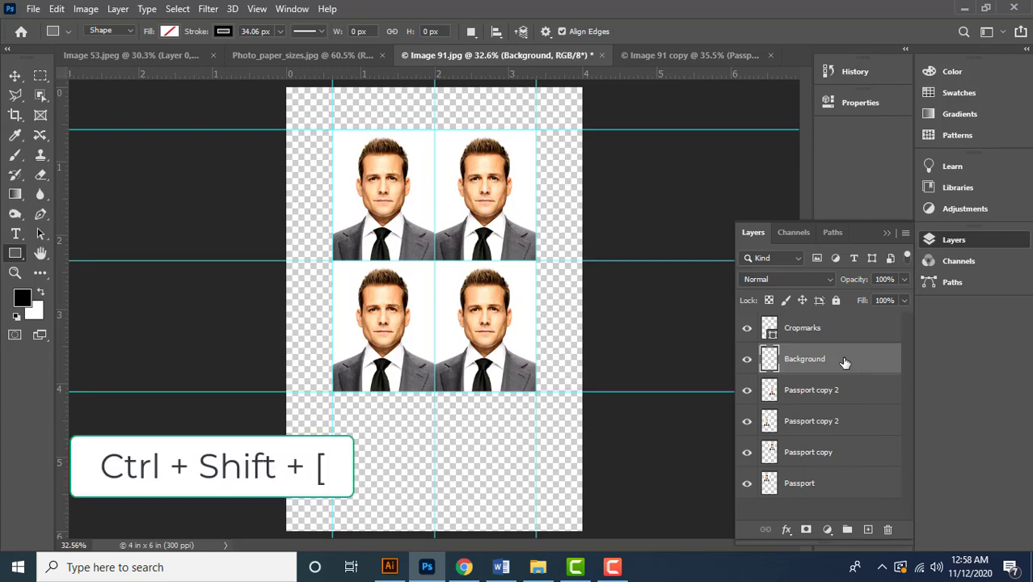
pyautogui.hotkey('ctrl', 'shift', '[')
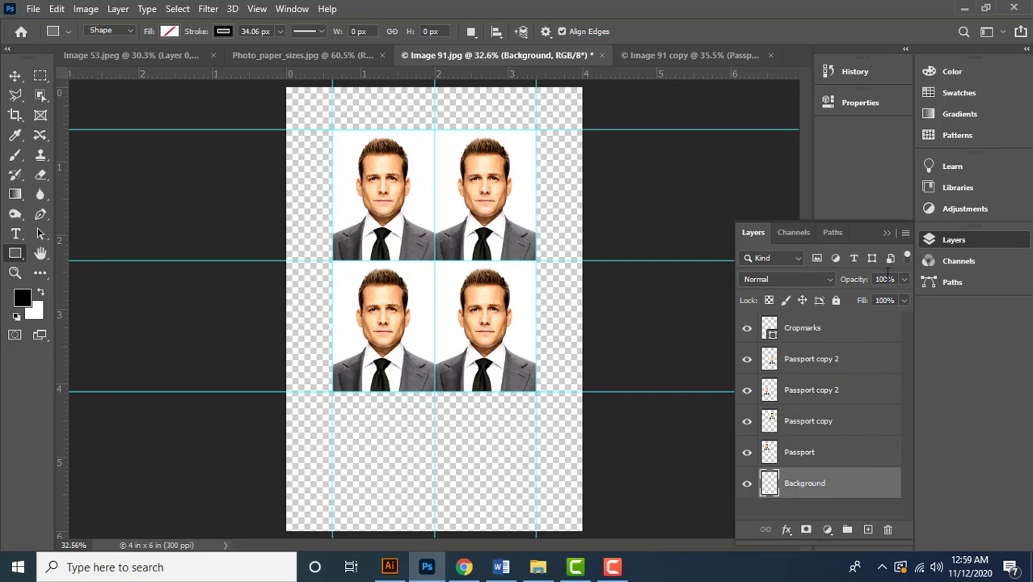
# Fill the Background layer with the white background color in Normal mode at 100% opacity
pyautogui.click(886, 232)
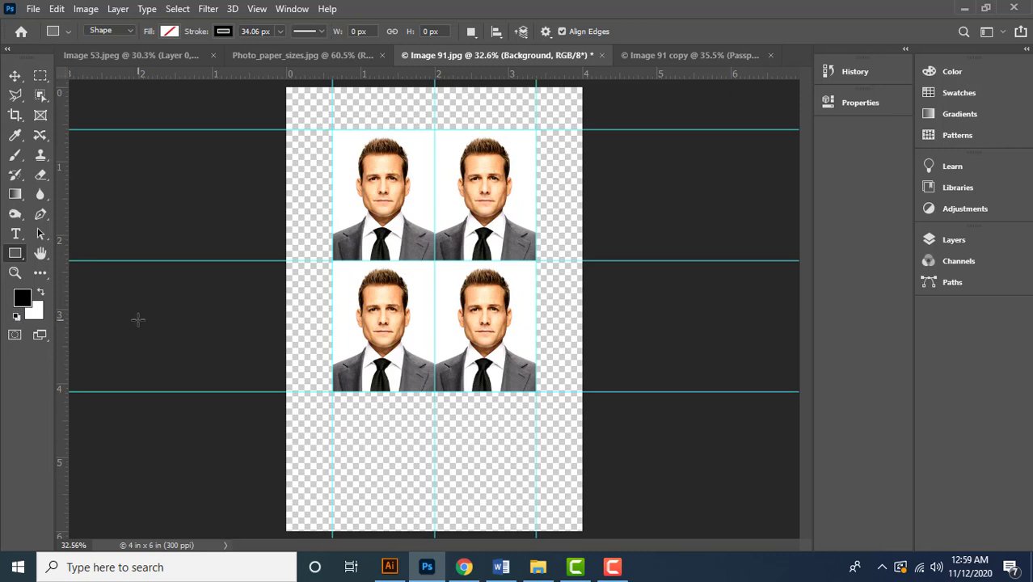
pyautogui.hotkey('shift', 'F5')
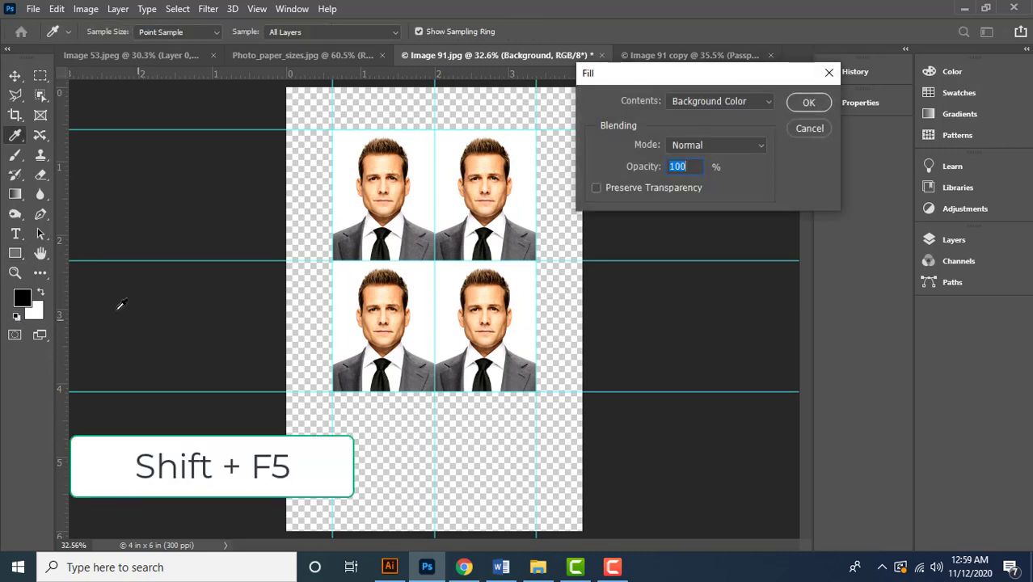
pyautogui.moveTo(719, 77); pyautogui.dragTo(720, 101)
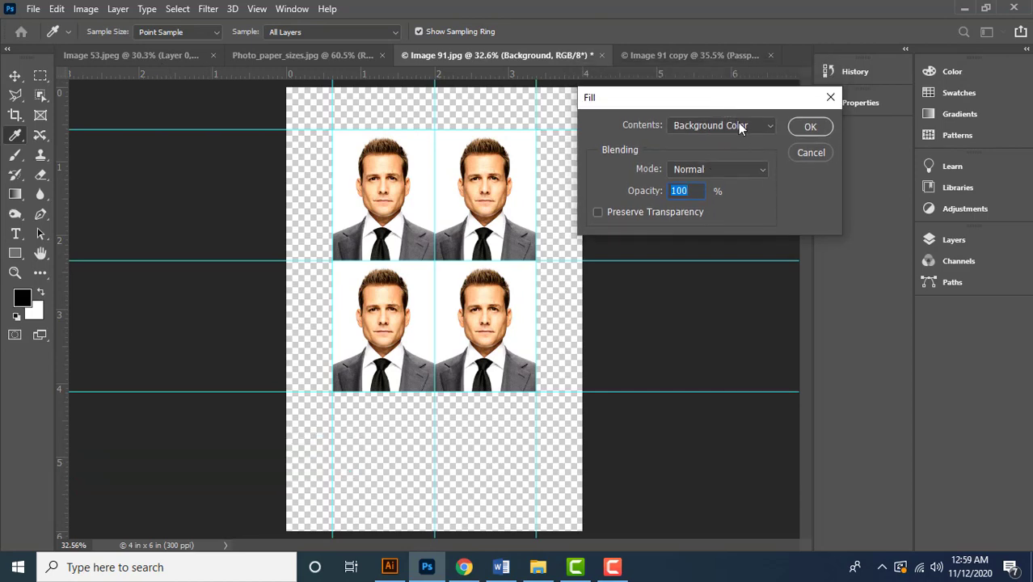
pyautogui.click(738, 123)
pyautogui.click(715, 154)
pyautogui.click(809, 131)
pyautogui.press('u')
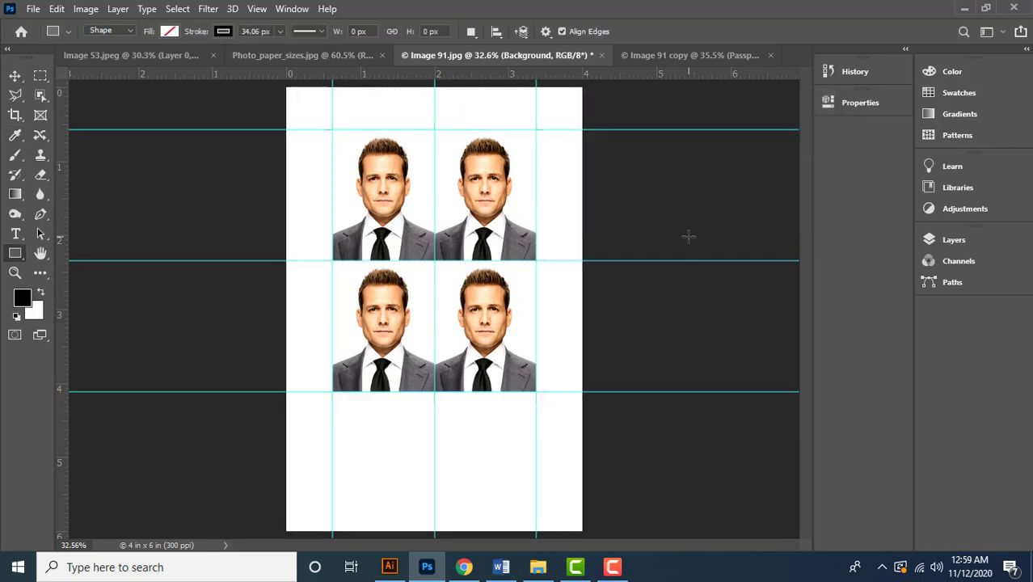
# Hide the guides and check the crop marks around the passport photo grid, ending with the Move tool active
pyautogui.hotkey('ctrl', ';')
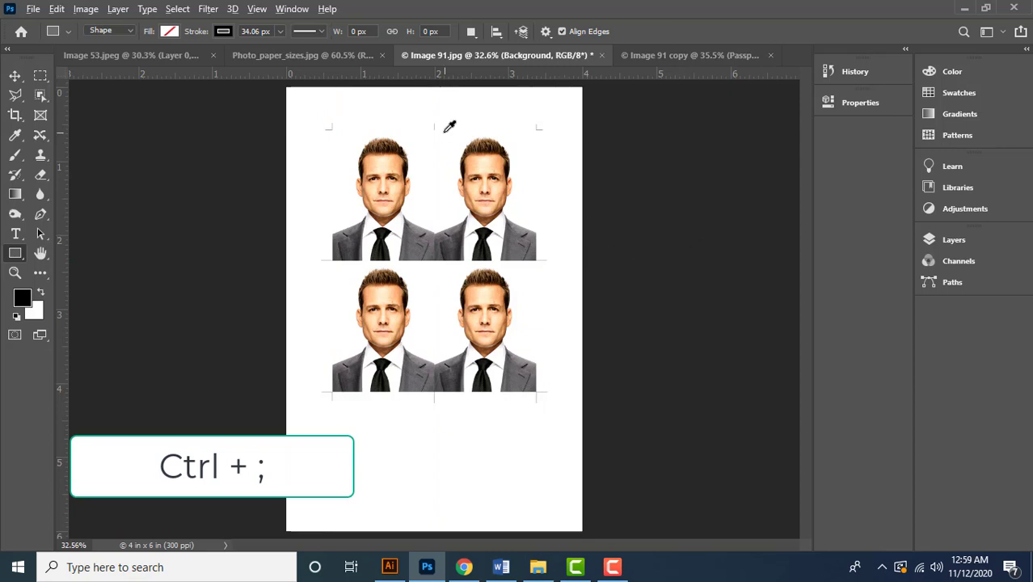
pyautogui.scroll(2, 447, 120)
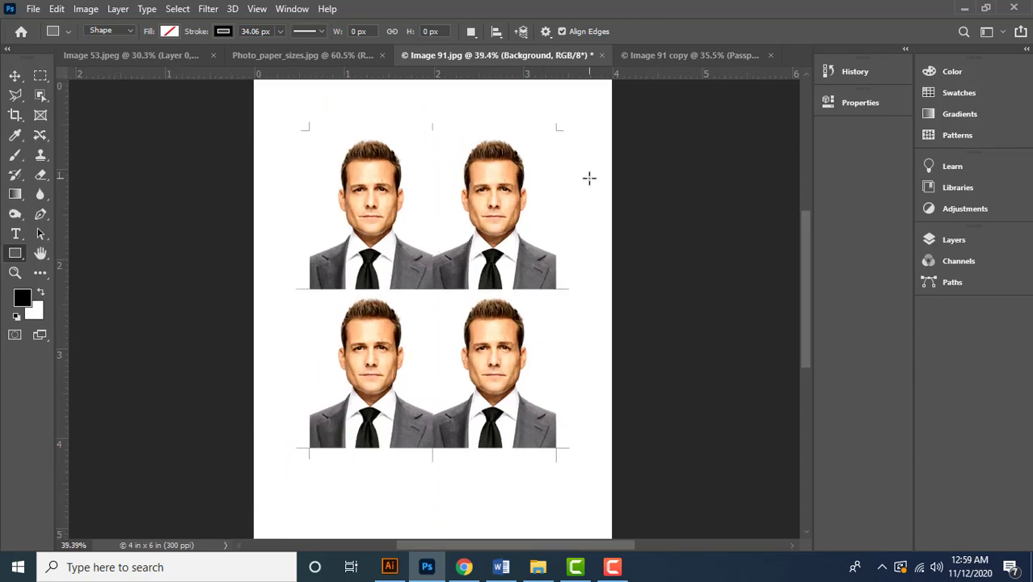
pyautogui.scroll(-1, 590, 178)
pyautogui.scroll(-1, 589, 178)
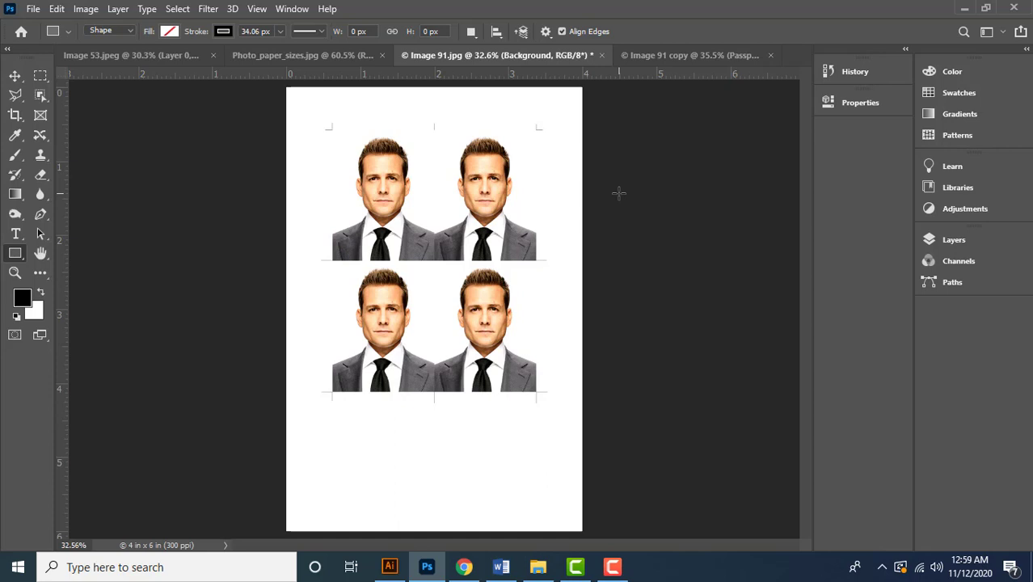
pyautogui.press('v')
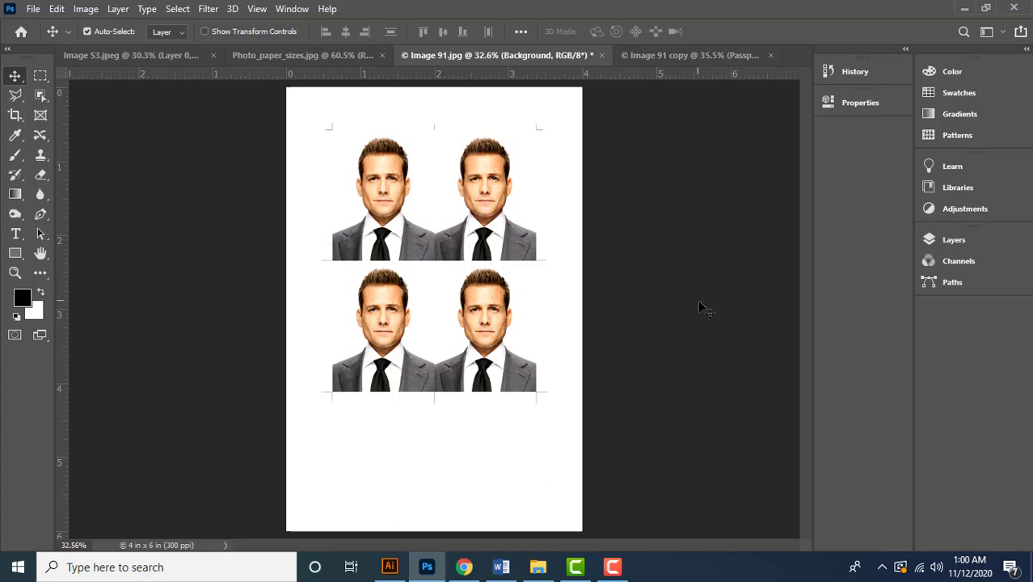
# Save the layout to the Desktop as a Photoshop file named 4 up Passport Template, with maximum compatibility
pyautogui.click(33, 9)
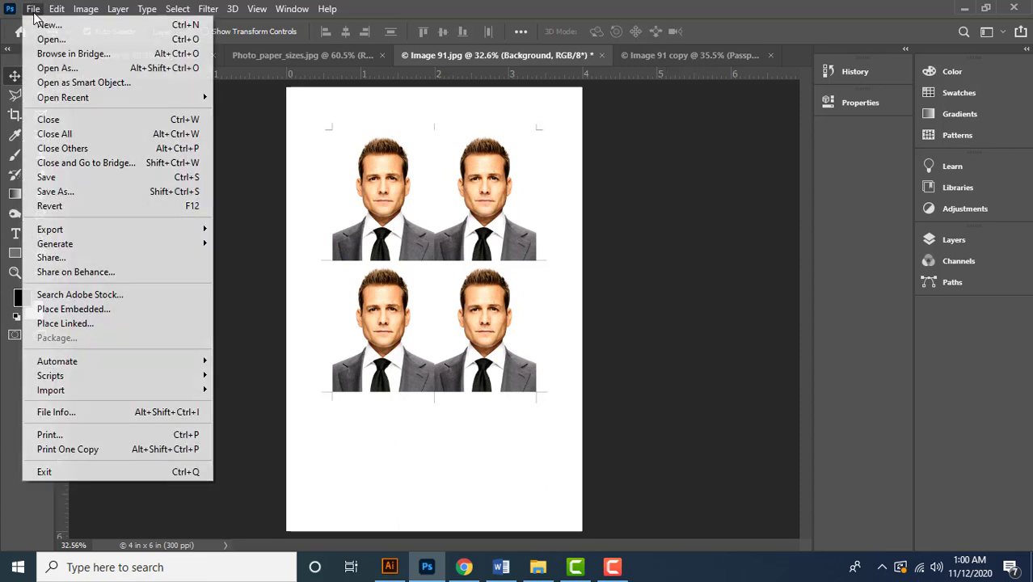
pyautogui.click(91, 192)
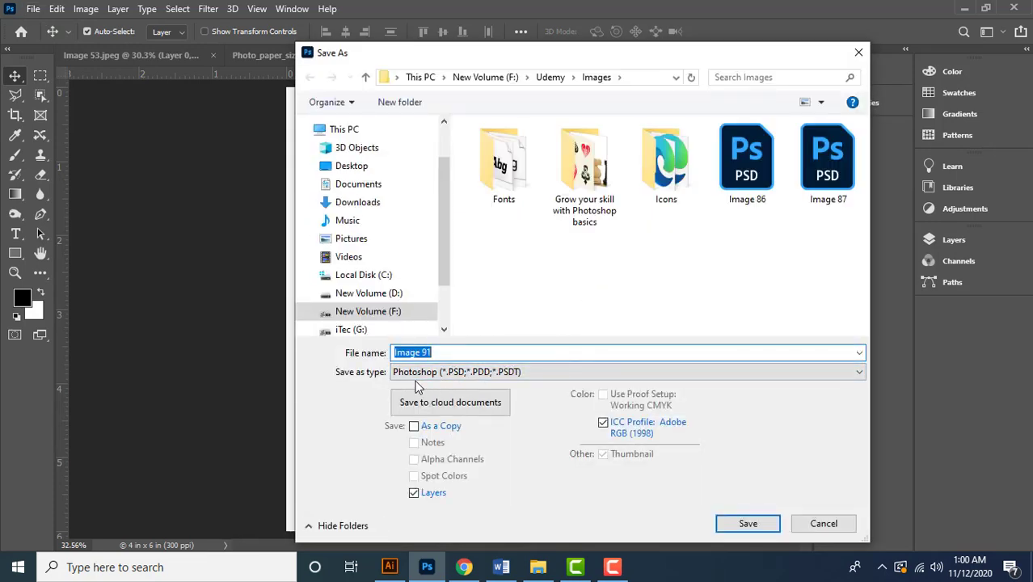
pyautogui.click(455, 352)
pyautogui.moveTo(456, 351); pyautogui.dragTo(337, 345)
pyautogui.write('4 up Pa')
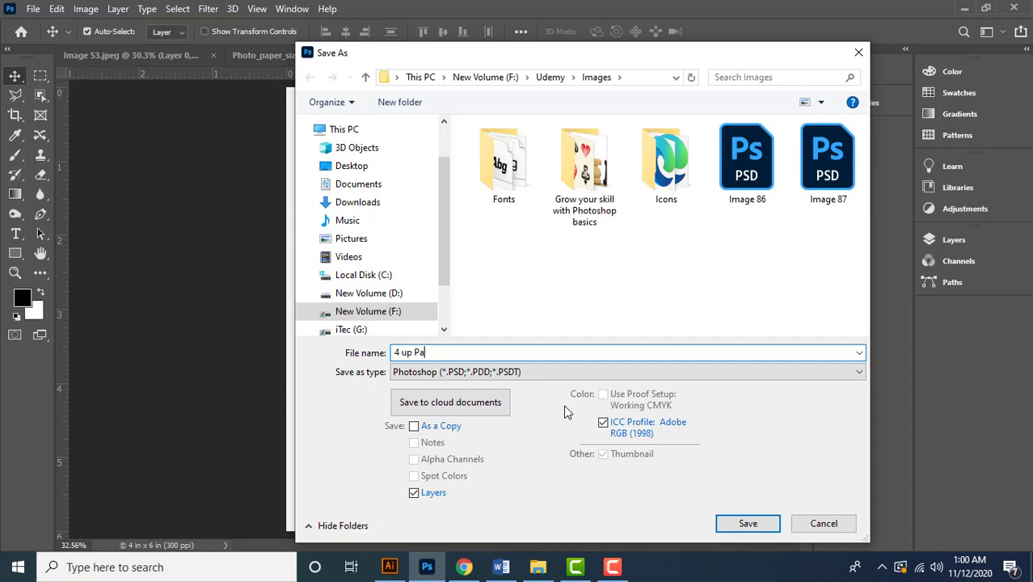
pyautogui.write('ssport Template')
pyautogui.click(356, 165)
pyautogui.click(748, 523)
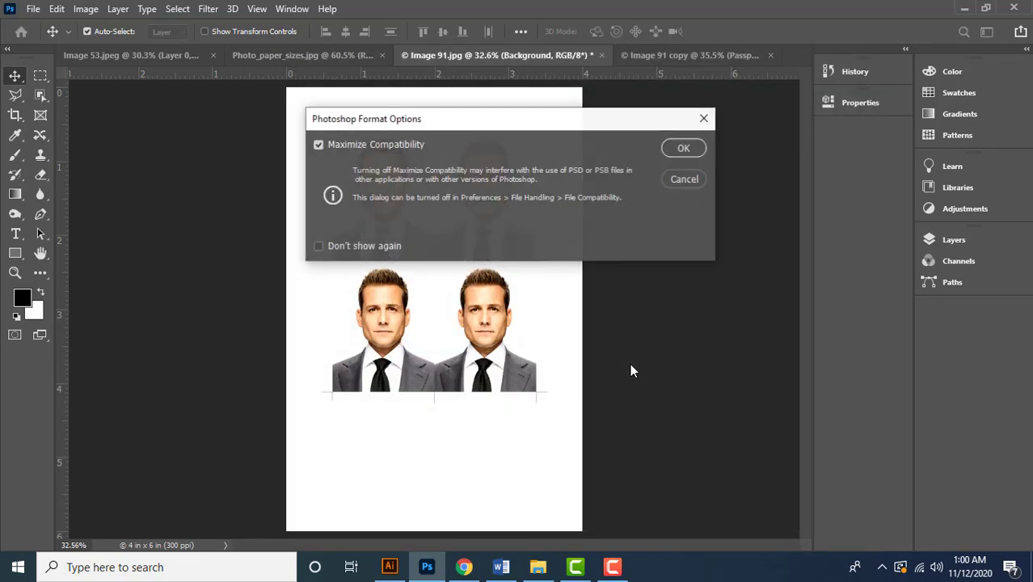
pyautogui.click(680, 149)
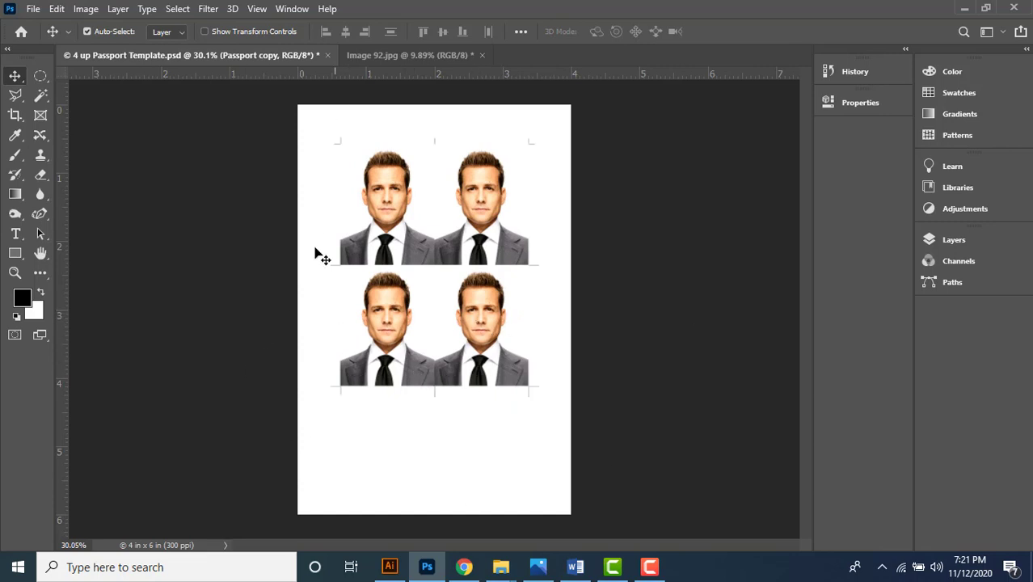
# Crop Image 92.jpg to 35 x 45 mm at 300 px/in, framing the woman's head and shoulders
pyautogui.click(388, 57)
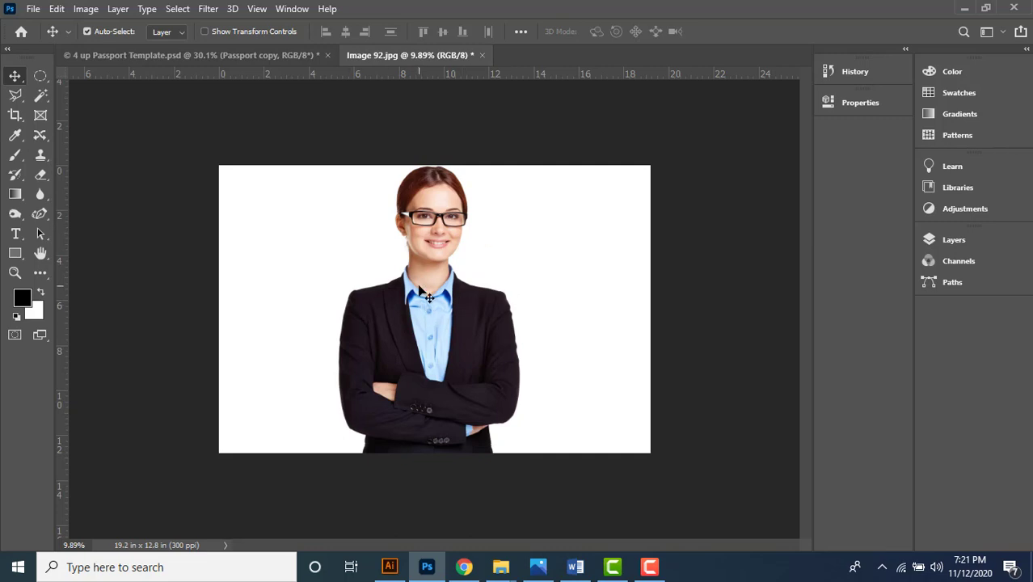
pyautogui.click(13, 118)
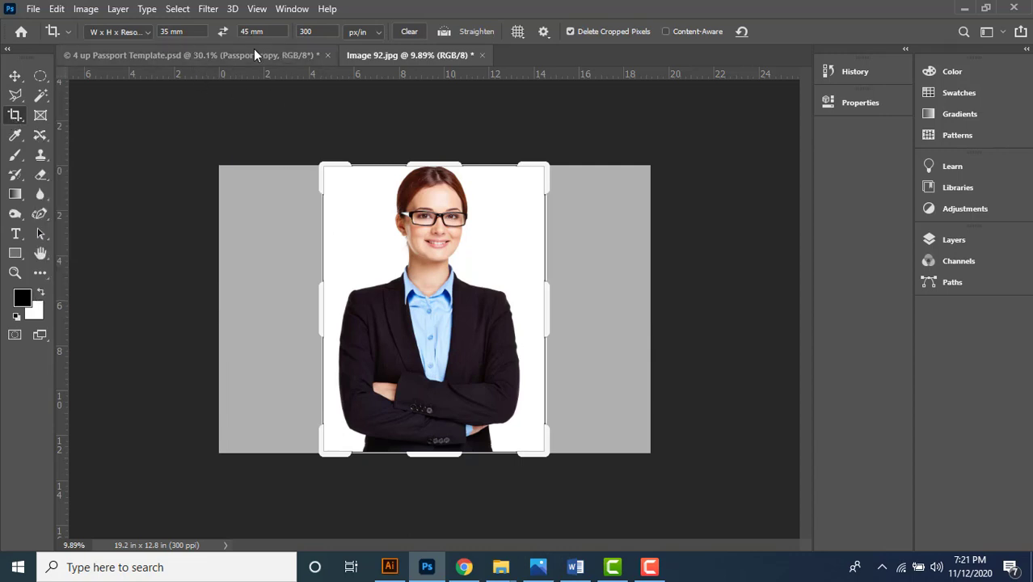
pyautogui.moveTo(542, 451); pyautogui.dragTo(513, 399)
pyautogui.moveTo(431, 314); pyautogui.dragTo(397, 325)
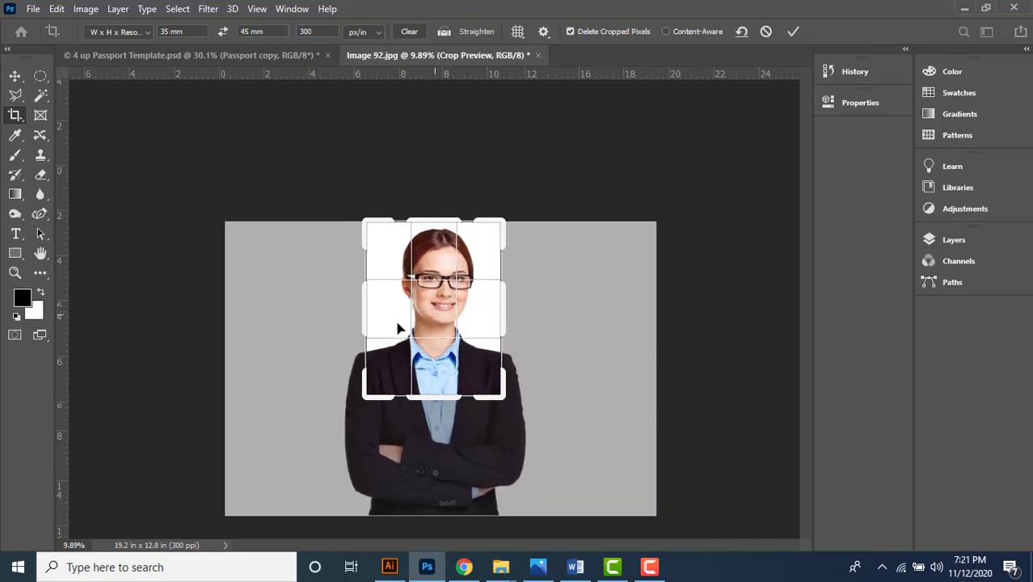
pyautogui.moveTo(501, 400); pyautogui.dragTo(505, 406)
pyautogui.moveTo(493, 376); pyautogui.dragTo(483, 381)
pyautogui.press('Right')
pyautogui.press('Right')
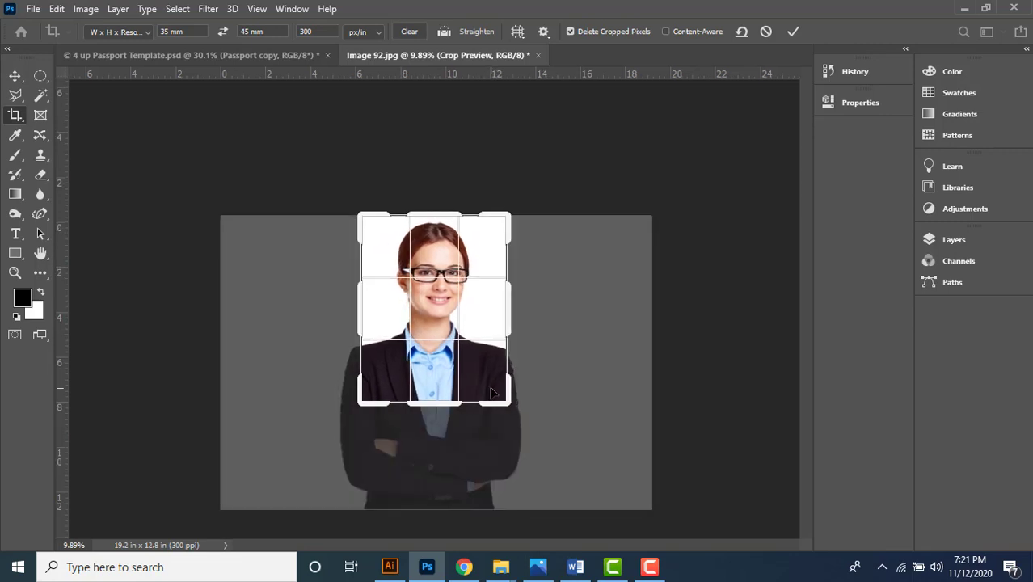
pyautogui.press('Right')
pyautogui.press('Left')
pyautogui.press('Return')
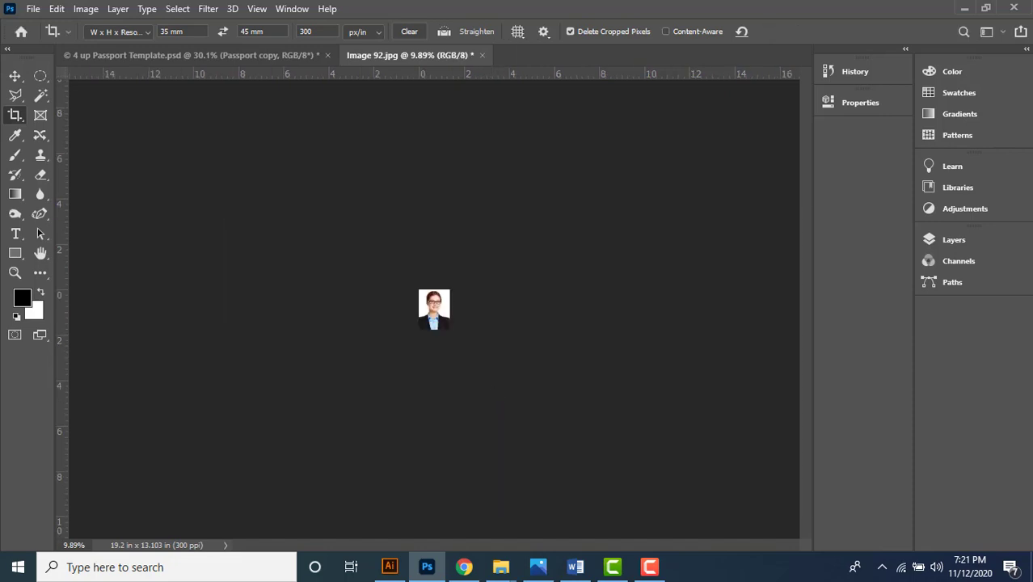
# Convert the locked Background layer of Image 92.jpg into a regular layer with the default settings
pyautogui.click(956, 241)
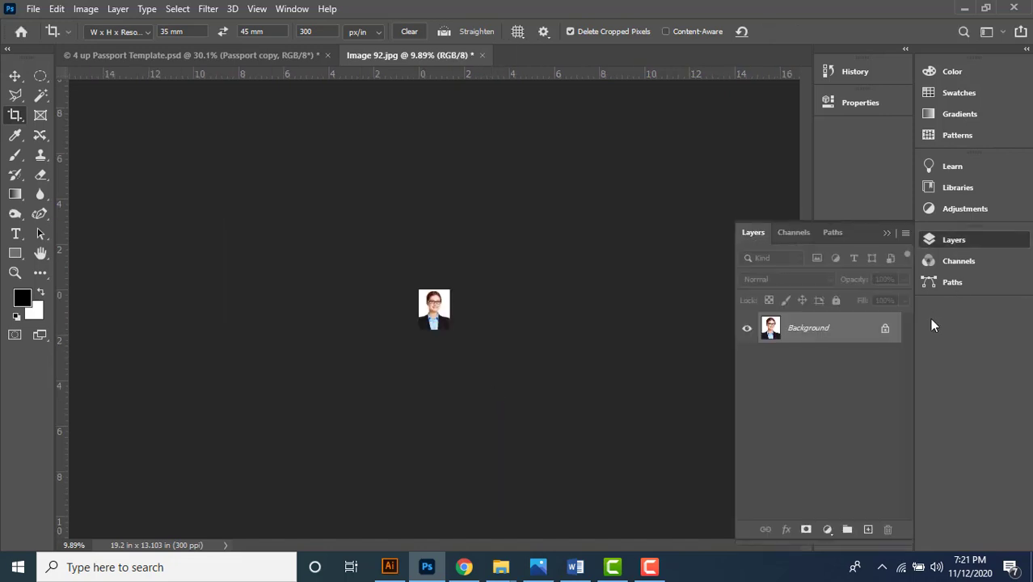
pyautogui.rightClick(835, 335)
pyautogui.click(889, 348)
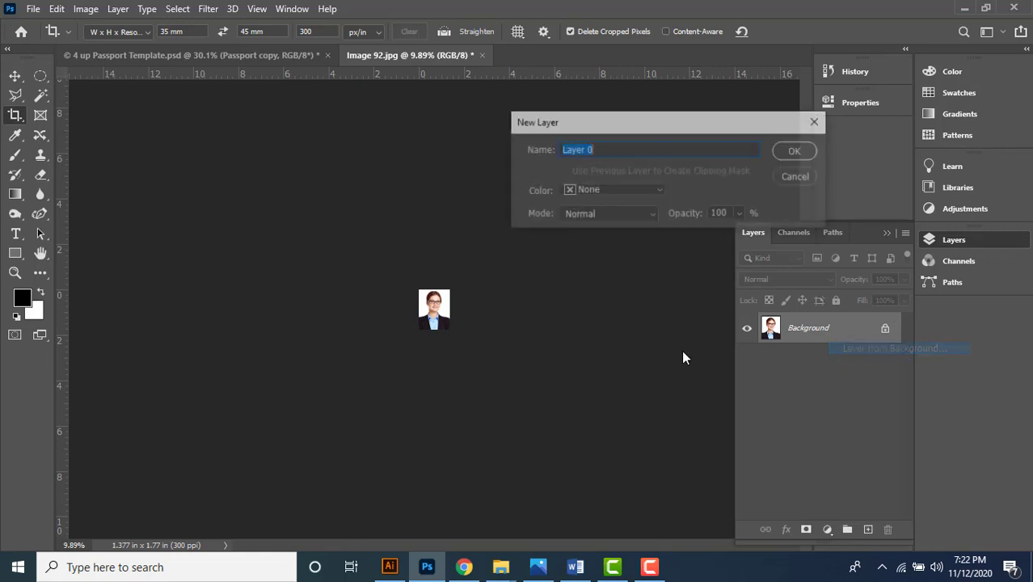
pyautogui.click(801, 153)
pyautogui.click(885, 233)
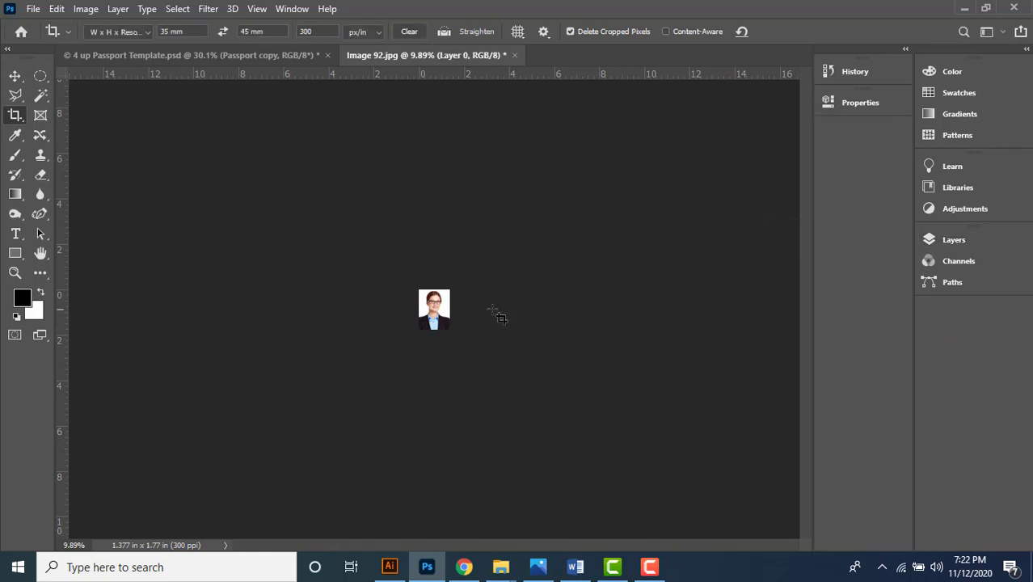
# Switch to the 4 up Passport Template document with the Move tool active and show its guides
pyautogui.scroll(1, 436, 316)
pyautogui.scroll(2, 436, 316)
pyautogui.hotkey('ctrl', ';')
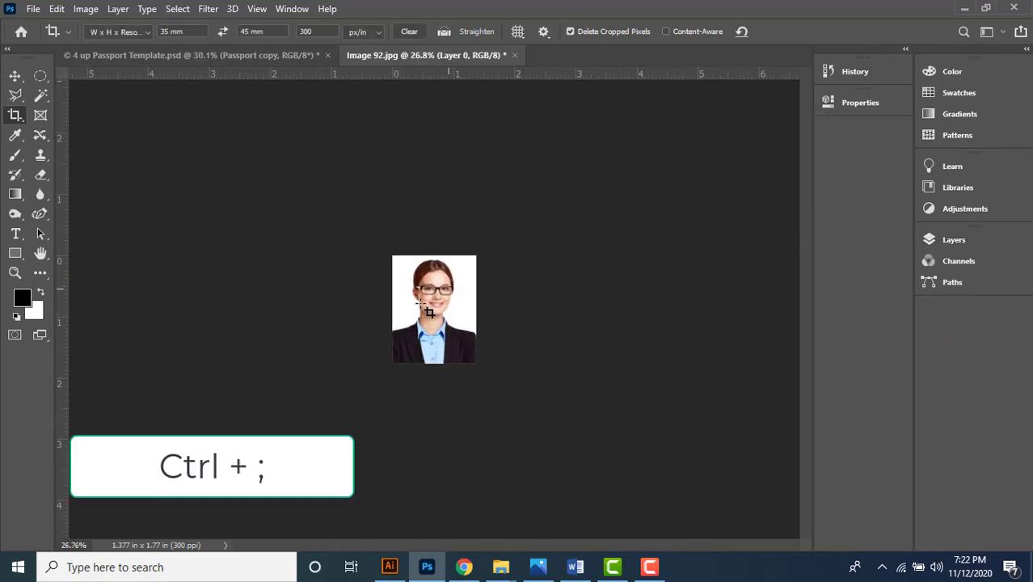
pyautogui.click(256, 53)
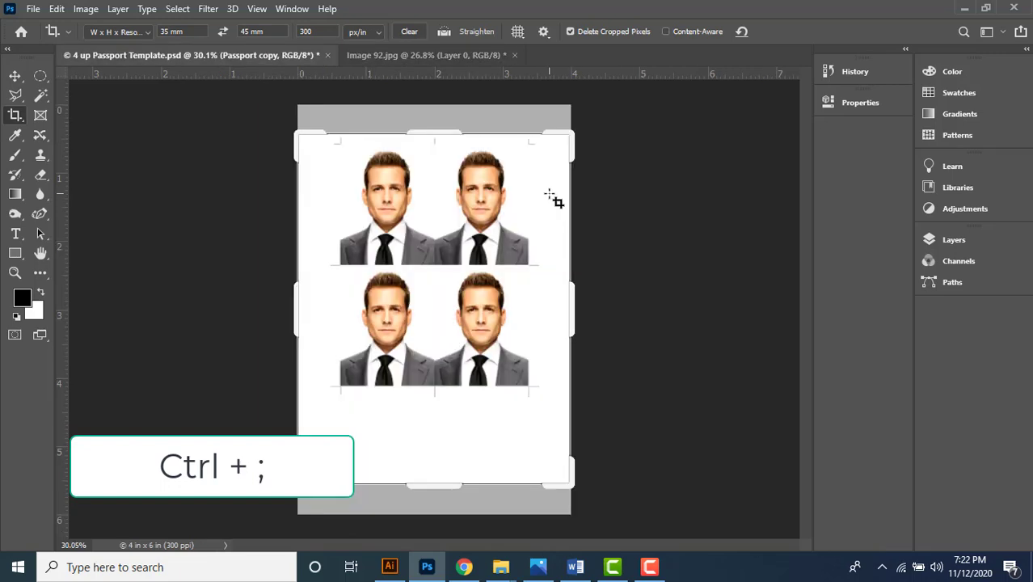
pyautogui.click(15, 75)
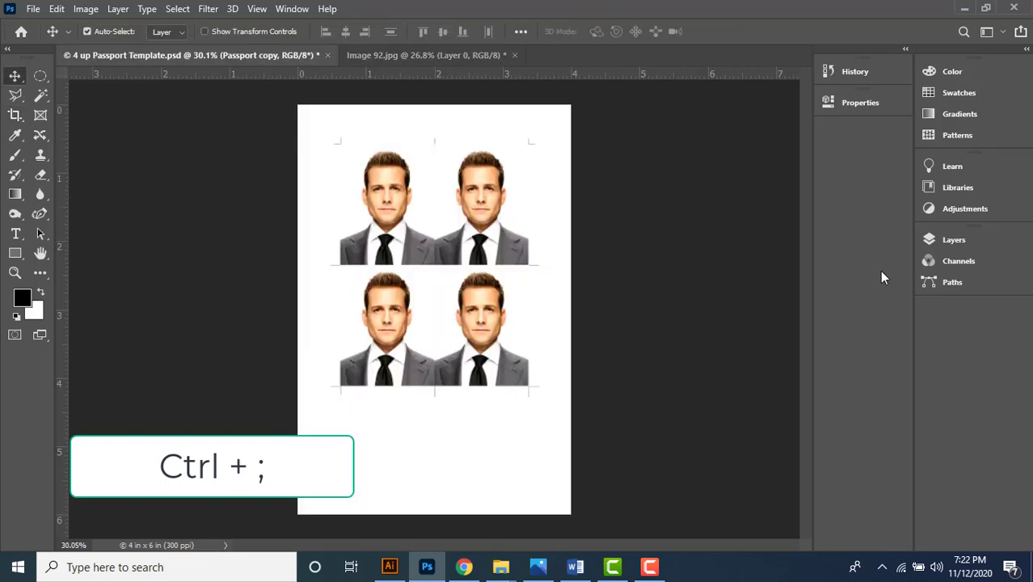
pyautogui.hotkey('ctrl', ';')
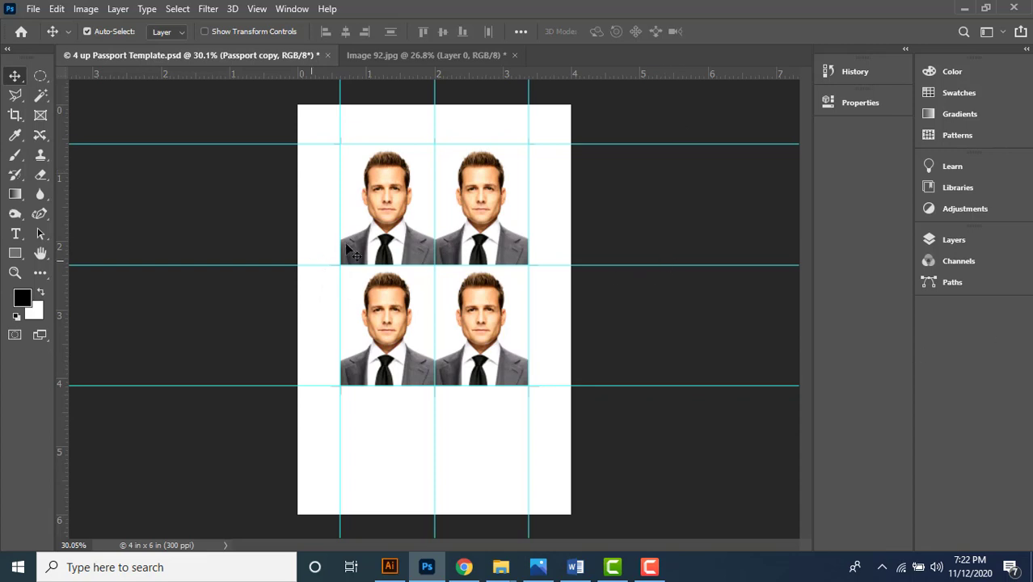
# Delete all four photos of the man from the template, leaving the crop marks in place
pyautogui.click(429, 217)
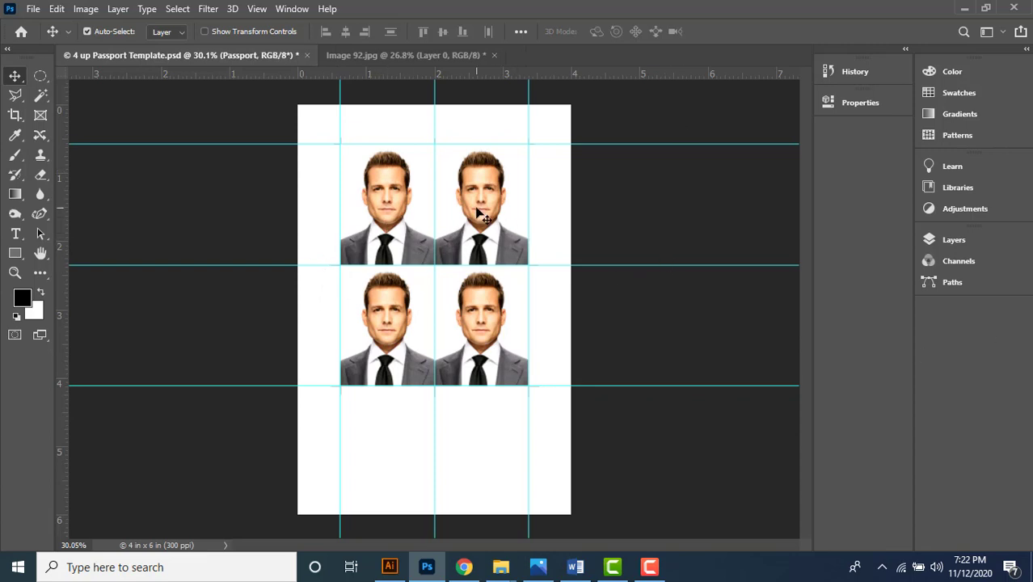
pyautogui.keyDown('shift'); pyautogui.click(479, 215); pyautogui.keyUp('shift')
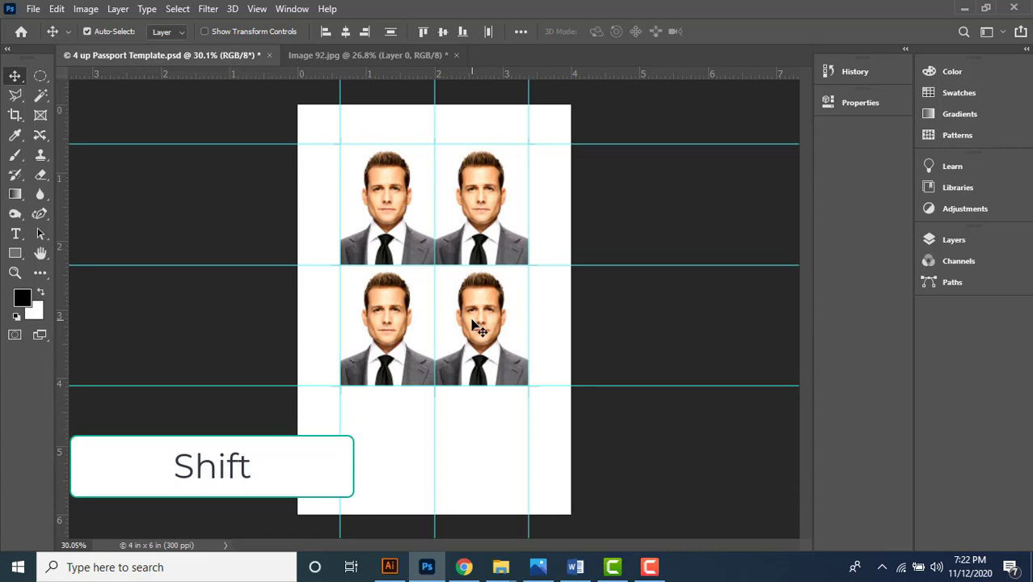
pyautogui.press('Delete')
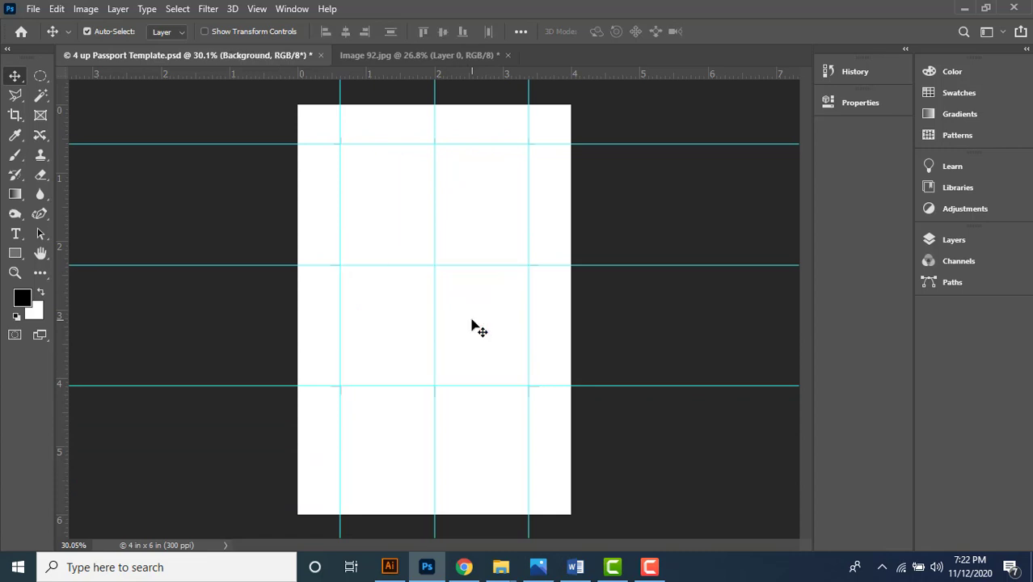
# Copy the cropped photo from Image 92.jpg into the template, accepting the color conversion, and snap it into the upper-left guide cell
pyautogui.click(374, 57)
pyautogui.moveTo(437, 309); pyautogui.dragTo(571, 456)
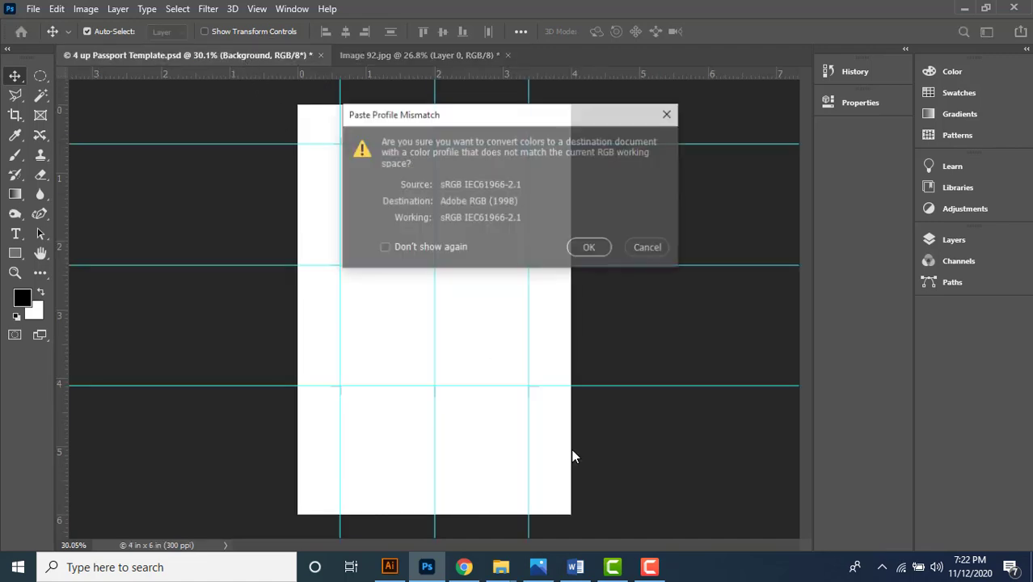
pyautogui.click(590, 248)
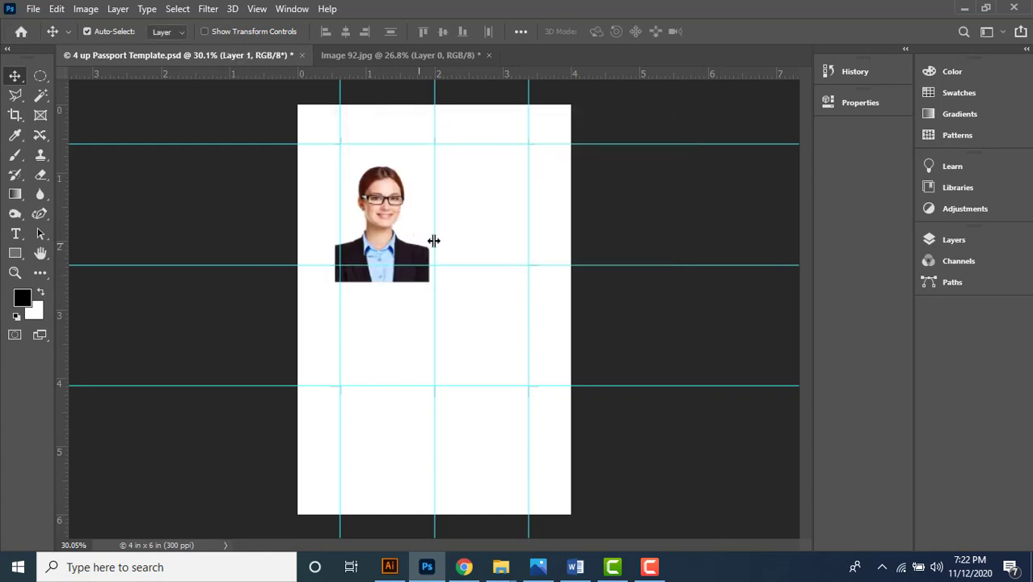
pyautogui.scroll(3, 390, 196)
pyautogui.scroll(1, 482, 217)
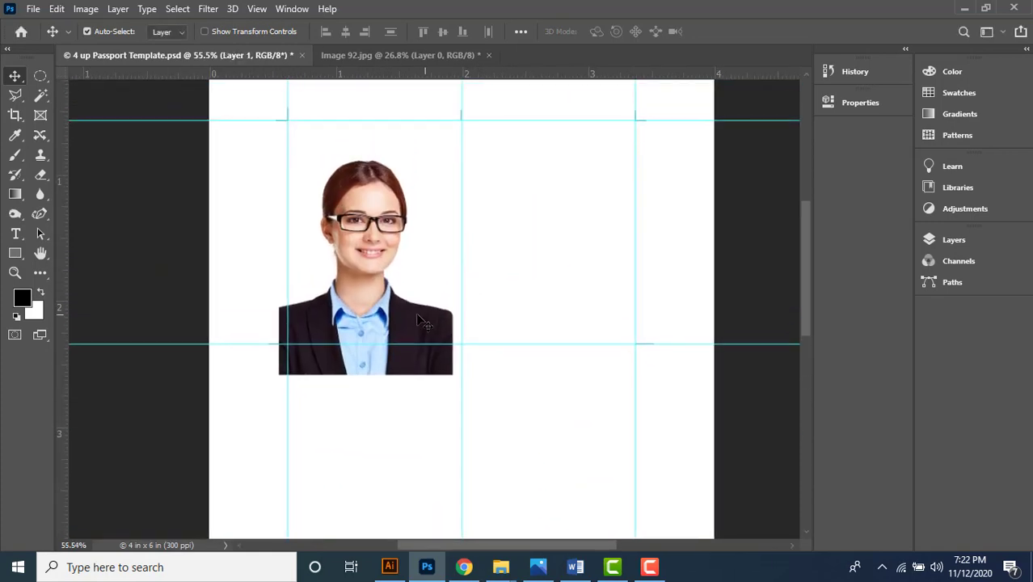
pyautogui.moveTo(401, 304)
pyautogui.mouseDown()
pyautogui.moveTo(407, 271)
pyautogui.moveTo(407, 285)
pyautogui.mouseUp()
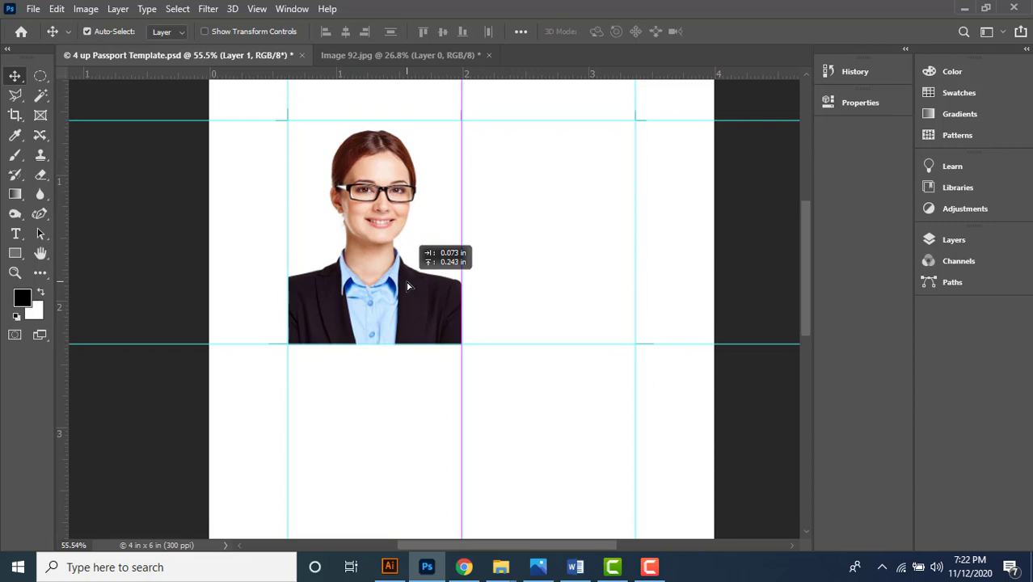
# Duplicate the woman's photo into the upper-right cell and copy both photos into the row below, filling the 2 x 2 guide grid
pyautogui.scroll(-1, 392, 214)
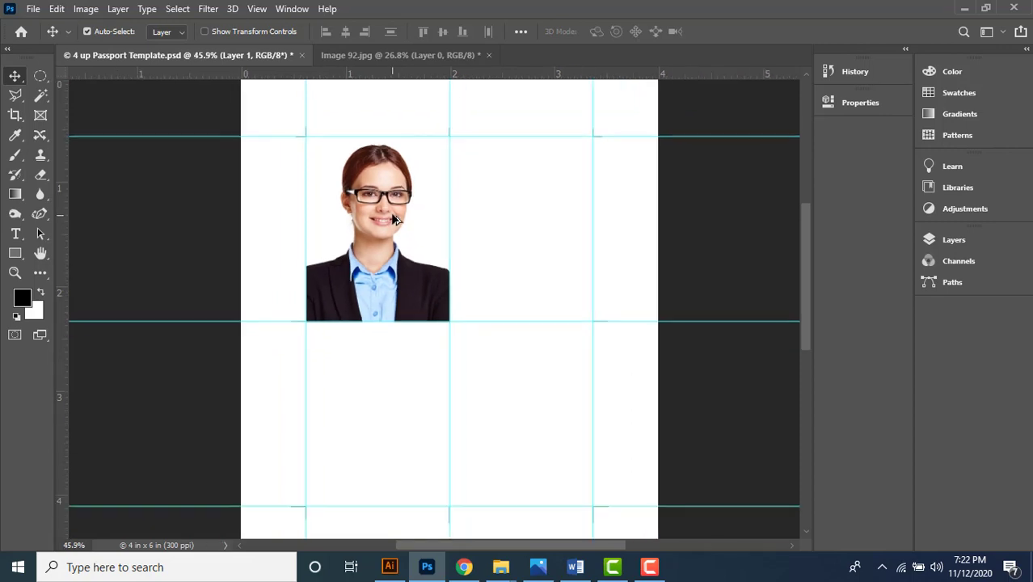
pyautogui.scroll(-1, 419, 269)
pyautogui.moveTo(385, 286); pyautogui.dragTo(503, 285)
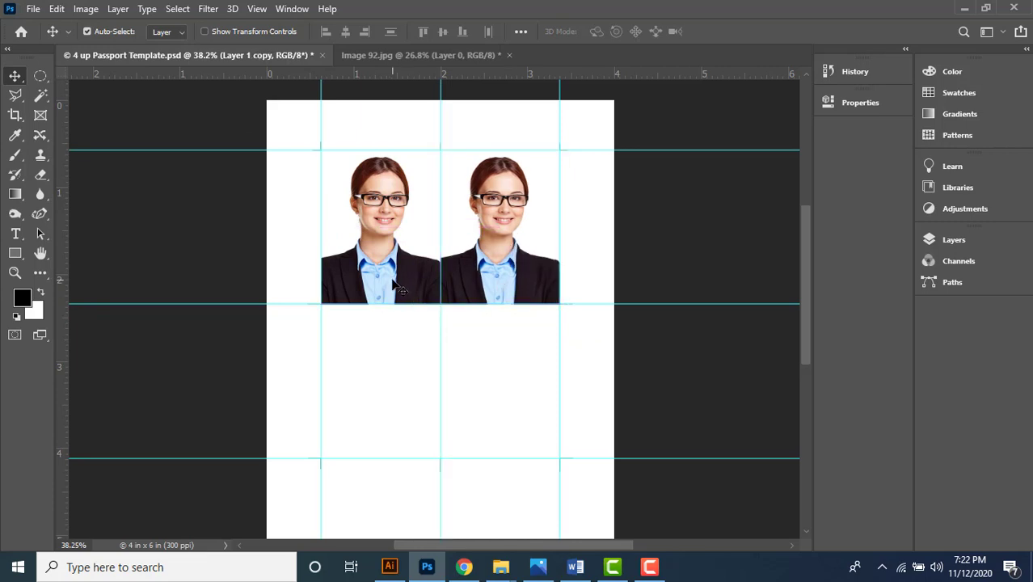
pyautogui.keyDown('shift'); pyautogui.click(505, 279); pyautogui.keyUp('shift')
pyautogui.moveTo(511, 320); pyautogui.dragTo(510, 417)
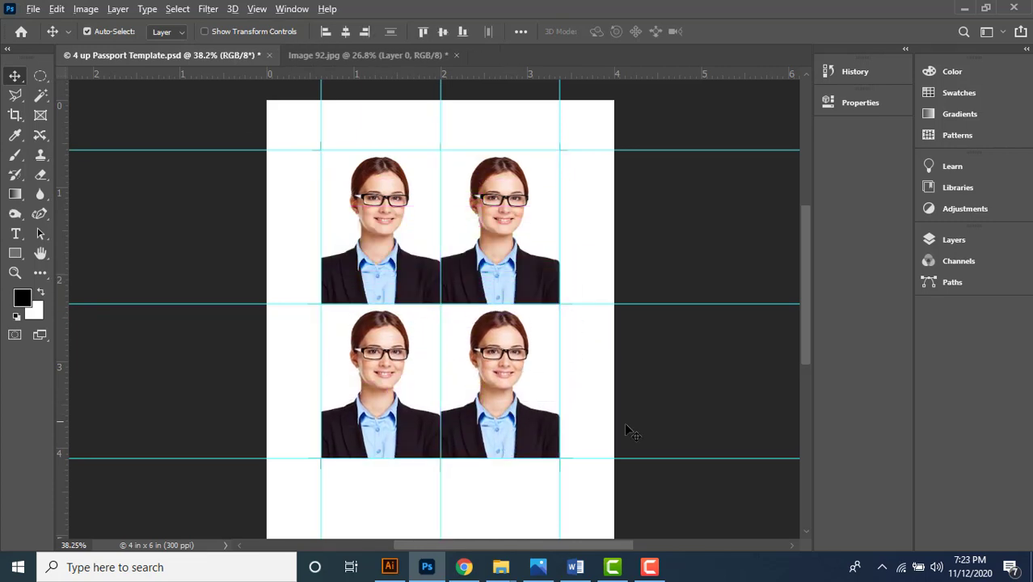
# Check the crop marks around the four new photos with the guides hidden, and show the guides again
pyautogui.scroll(-2, 425, 313)
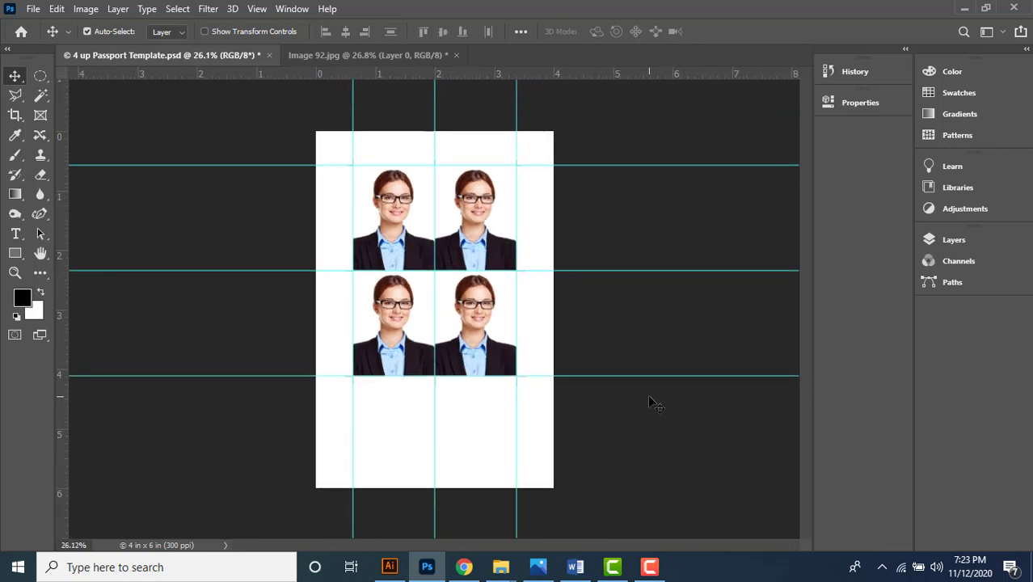
pyautogui.hotkey('ctrl', ';')
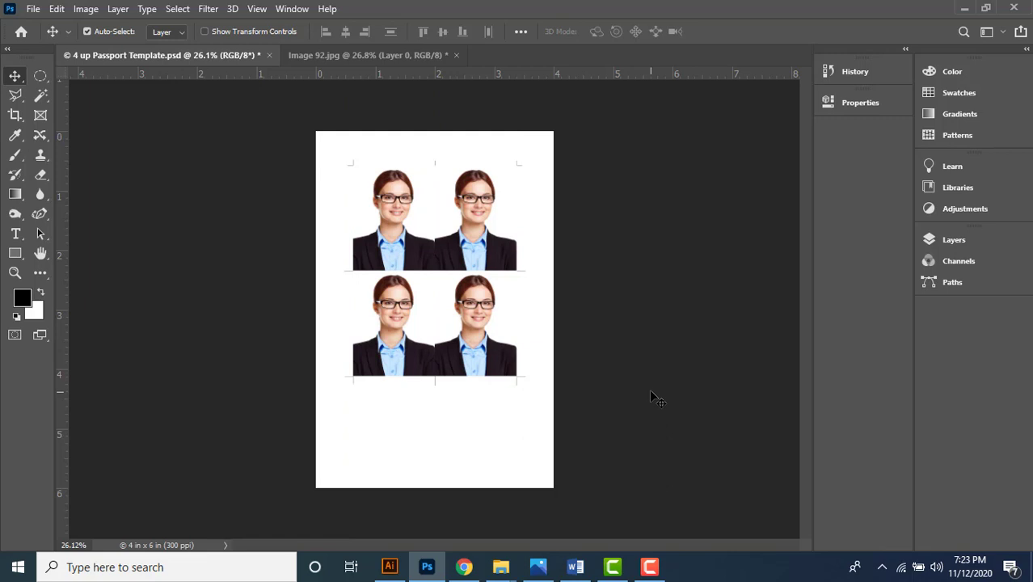
pyautogui.hotkey('ctrl', ';')
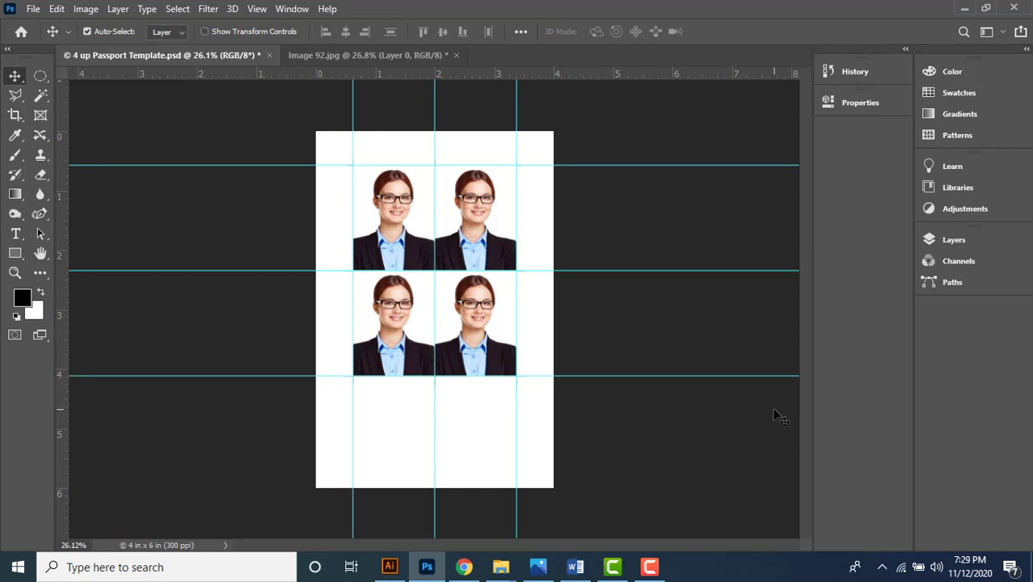
pyautogui.hotkey('ctrl', '+')
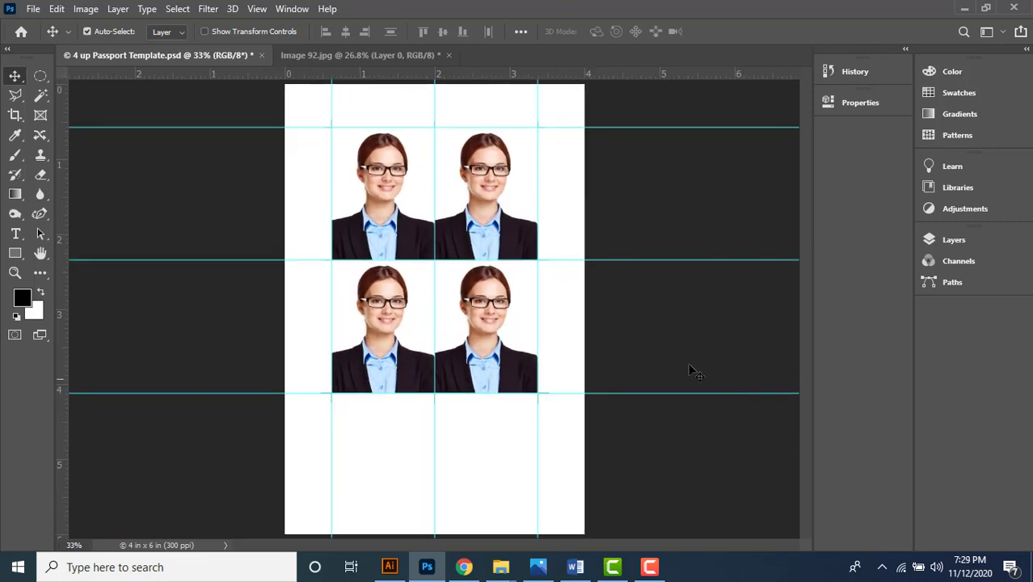